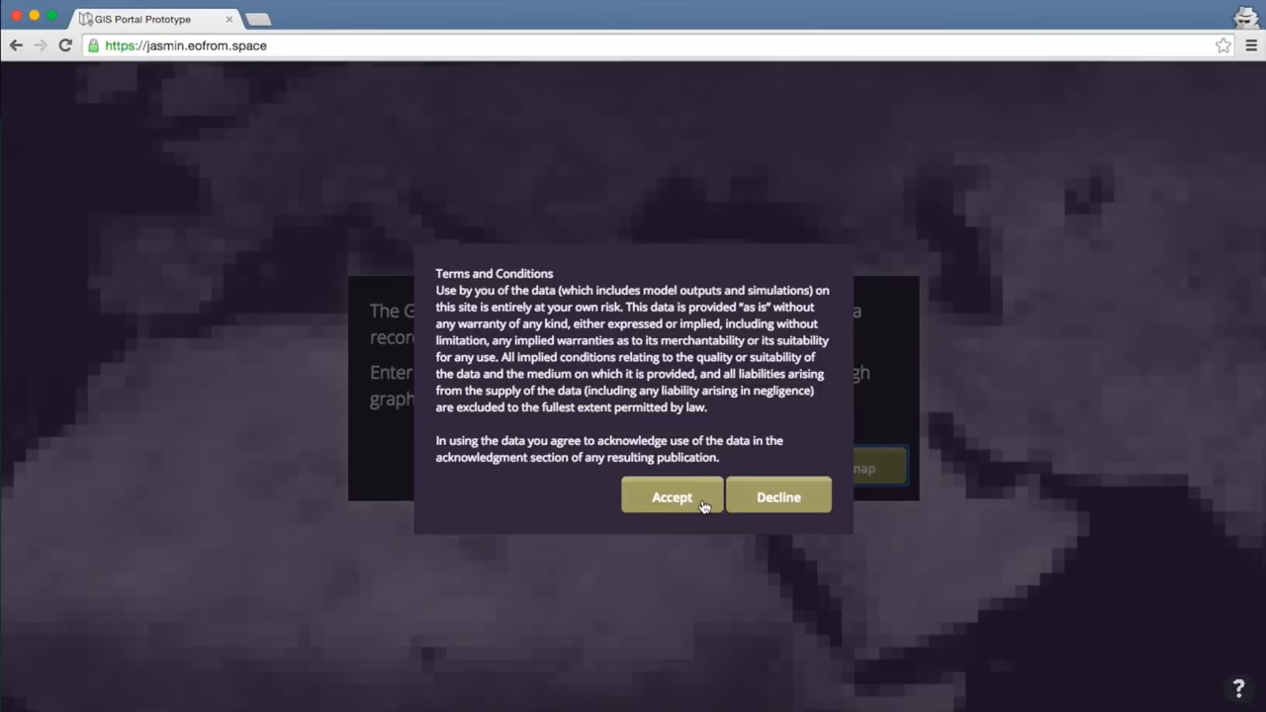
Accept the terms and conditions to enter the world map portal.
left_click(703, 505)
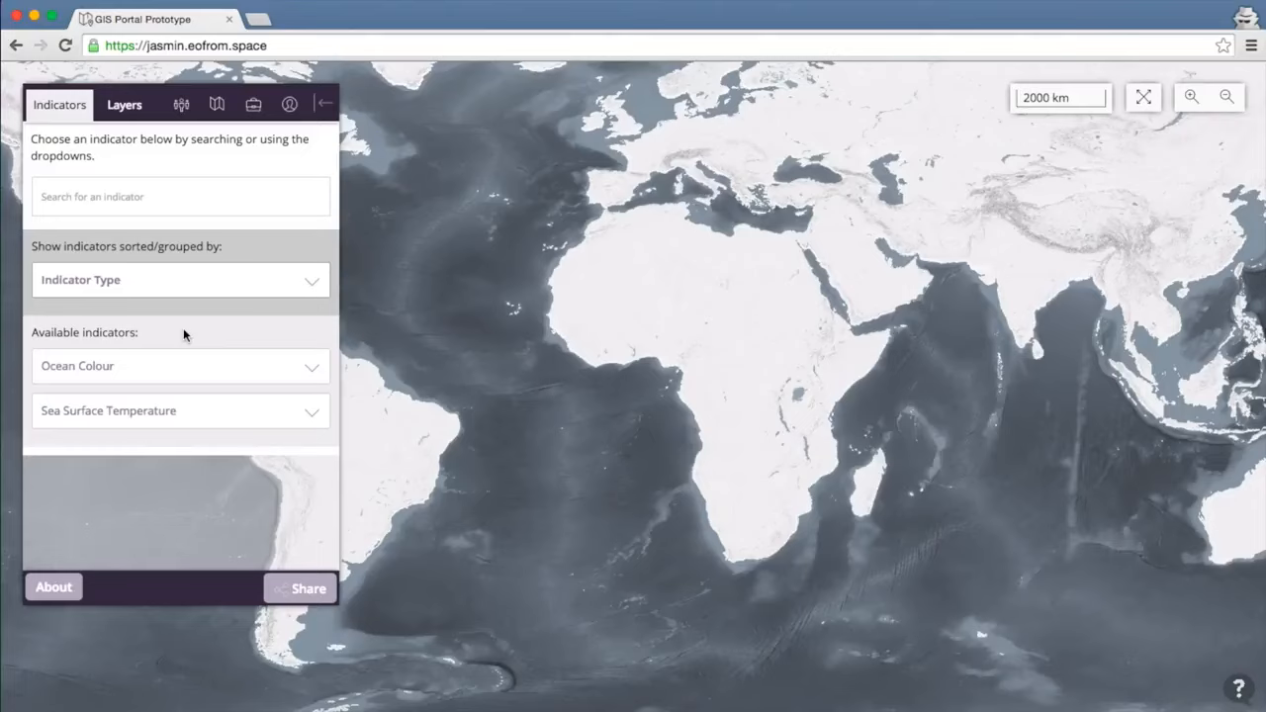
Expand Ocean Colour and Sea Surface Temperature, then choose Chlorophyll A Concentration.
left_click(225, 368)
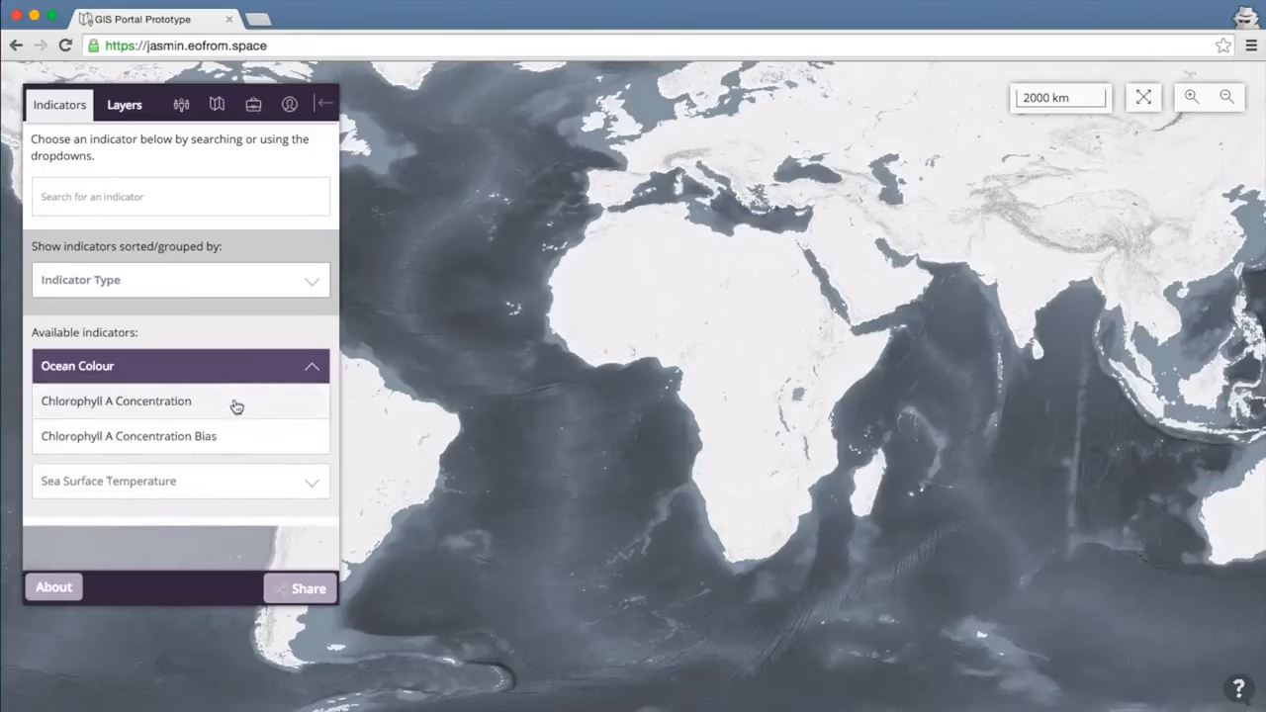
left_click(232, 489)
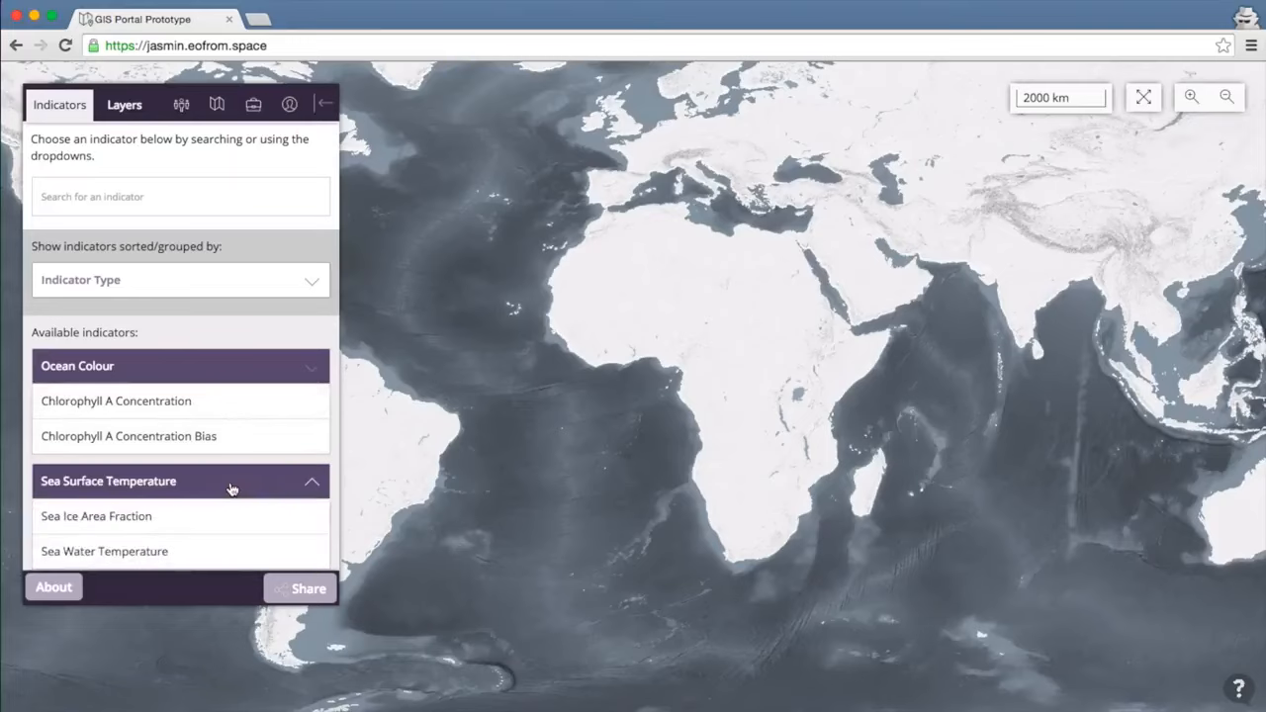
scroll(231, 488, "down", 1)
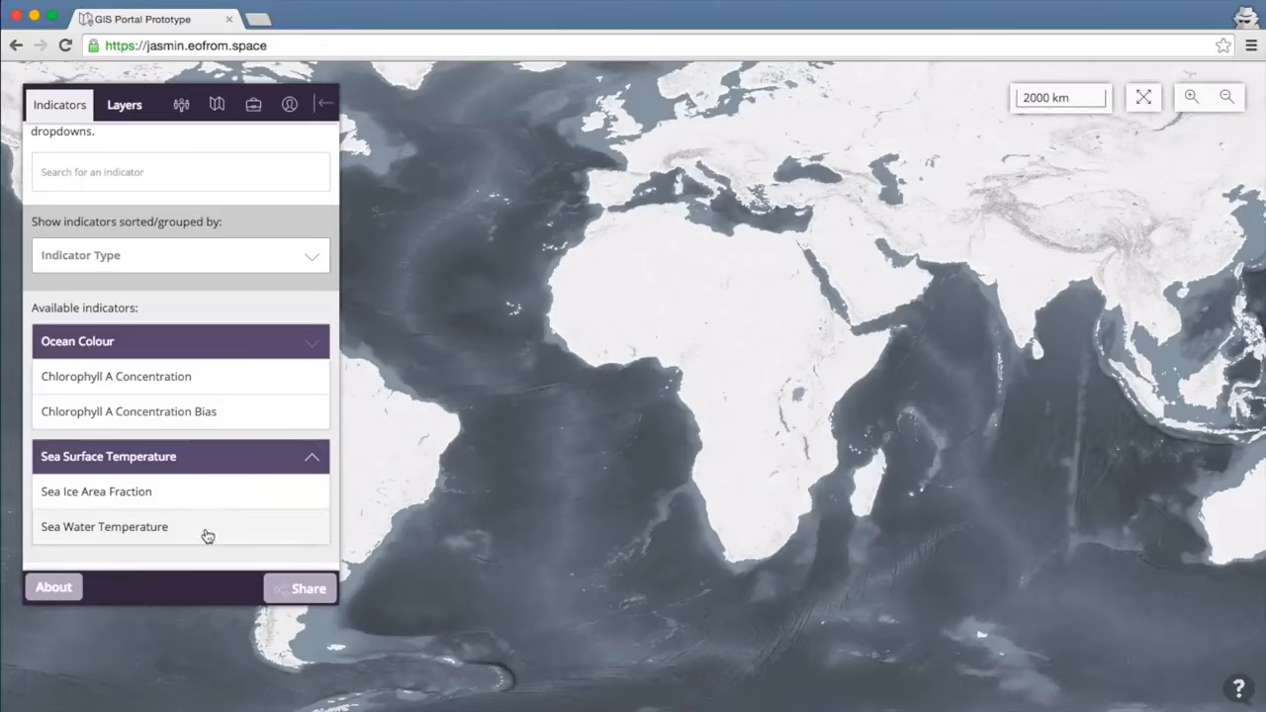
left_click(235, 383)
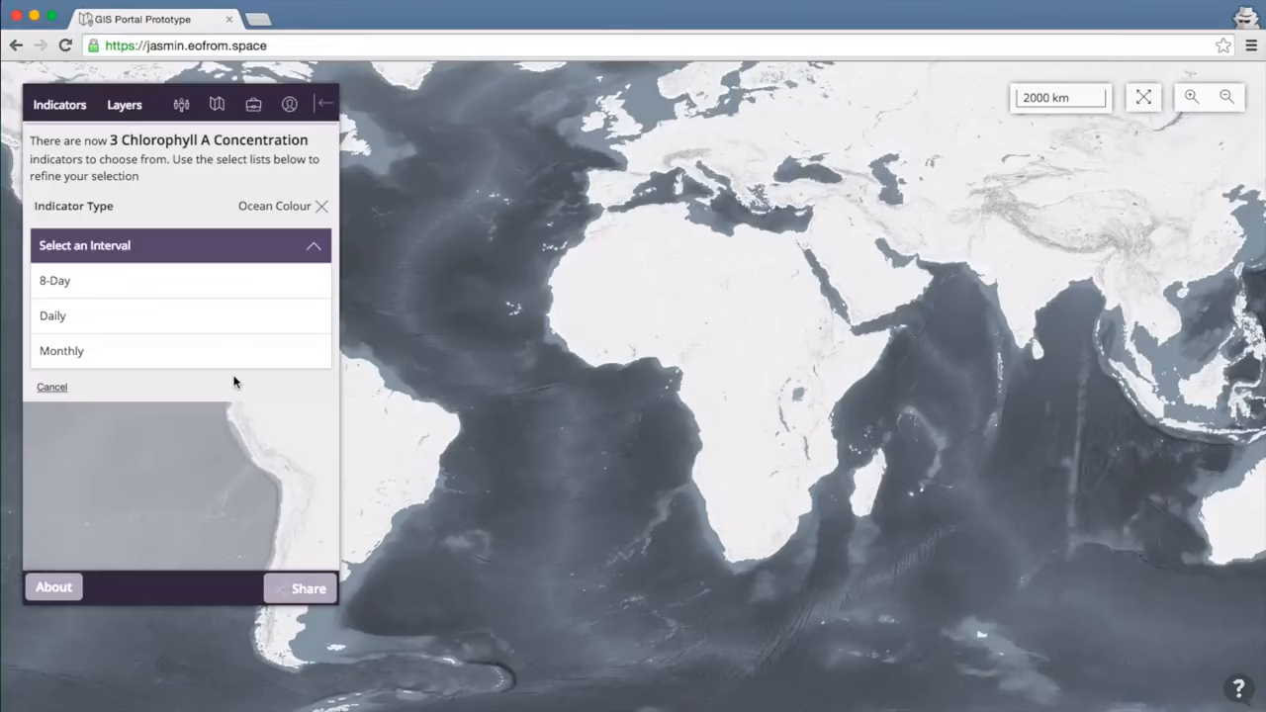
Add the Monthly Global ESA Chlorophyll A Concentration layer to the map.
mouse_move(199, 358)
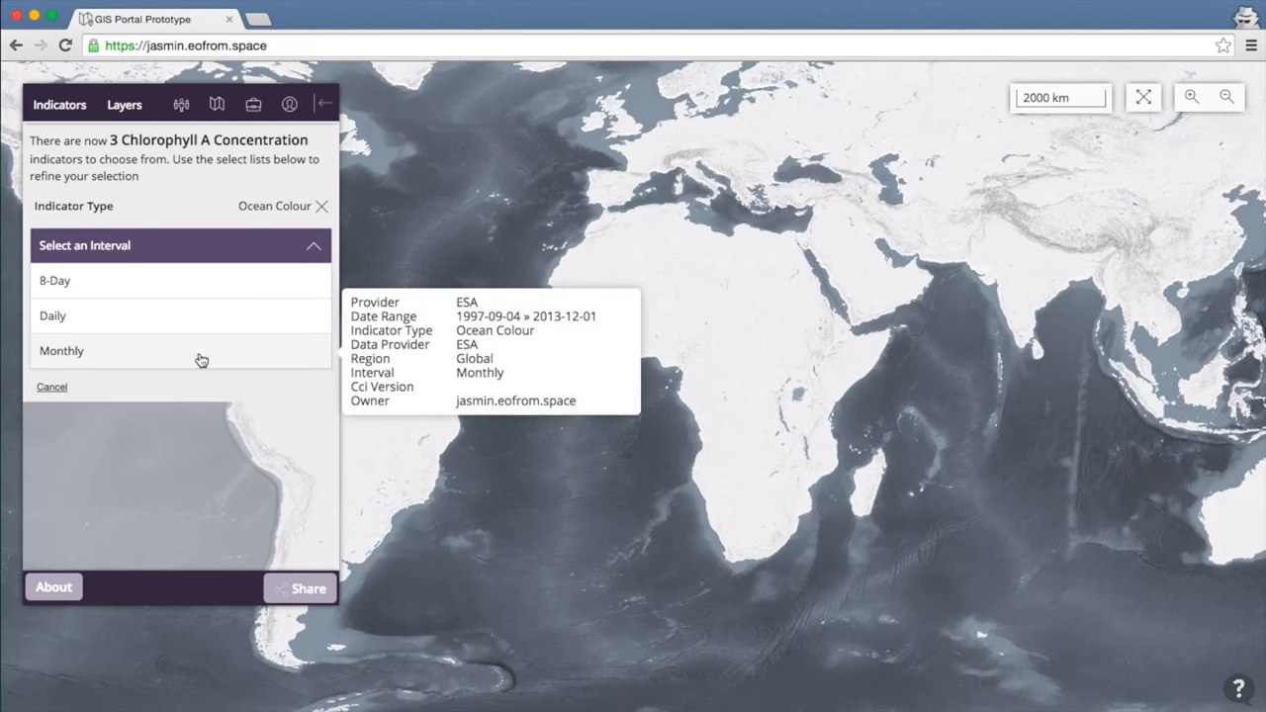
left_click(200, 358)
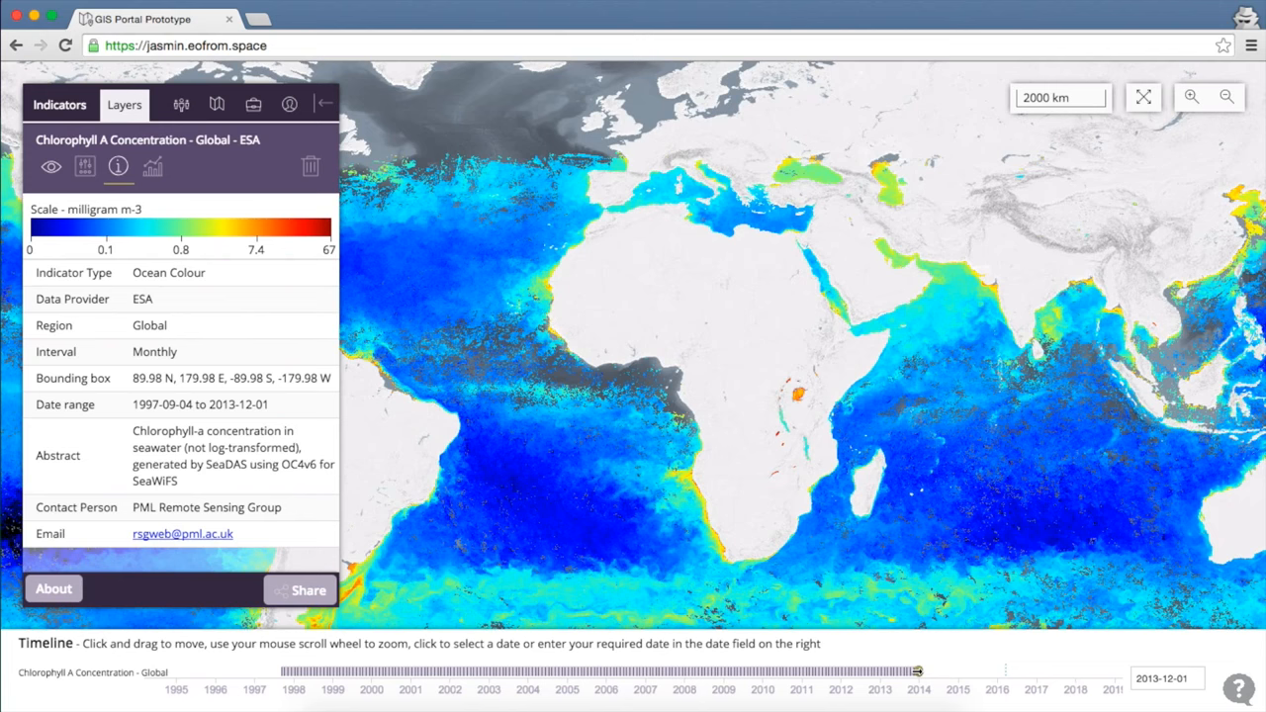
left_click(917, 672)
Set the map date to 15 August 2007, then toggle the chlorophyll layer off and on.
left_click_drag(915, 672, 682, 668)
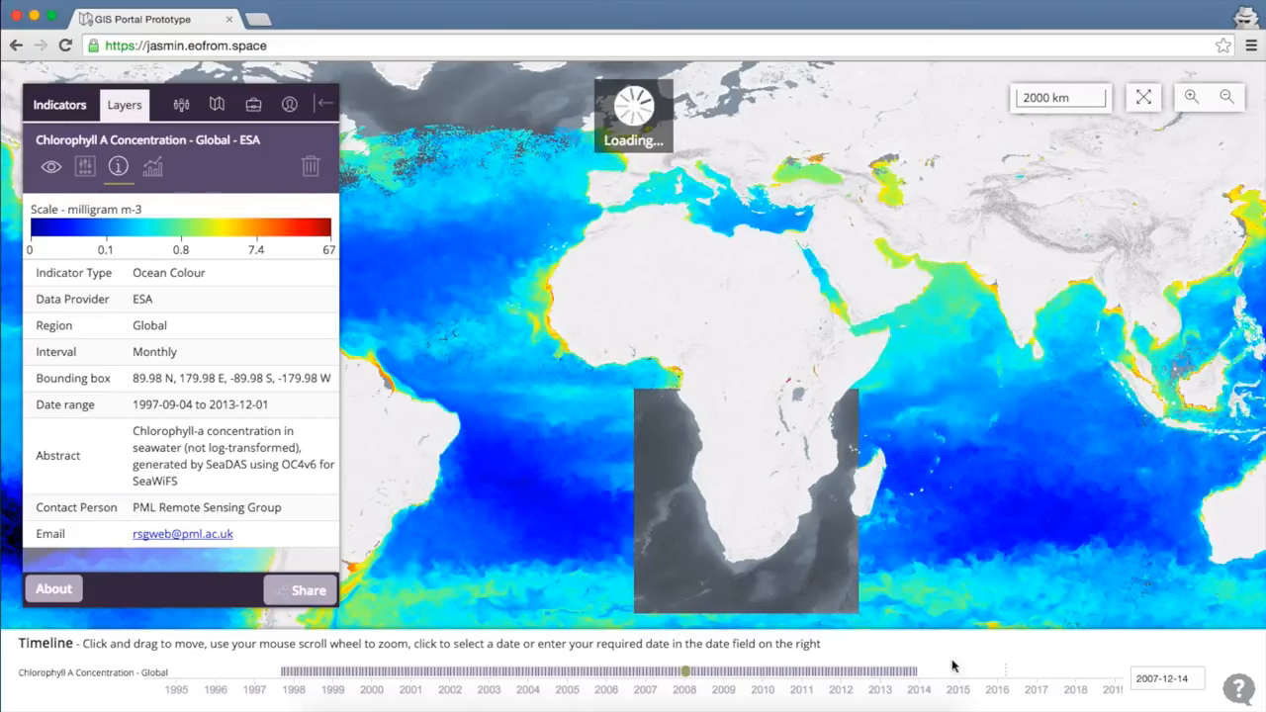
left_click(1157, 678)
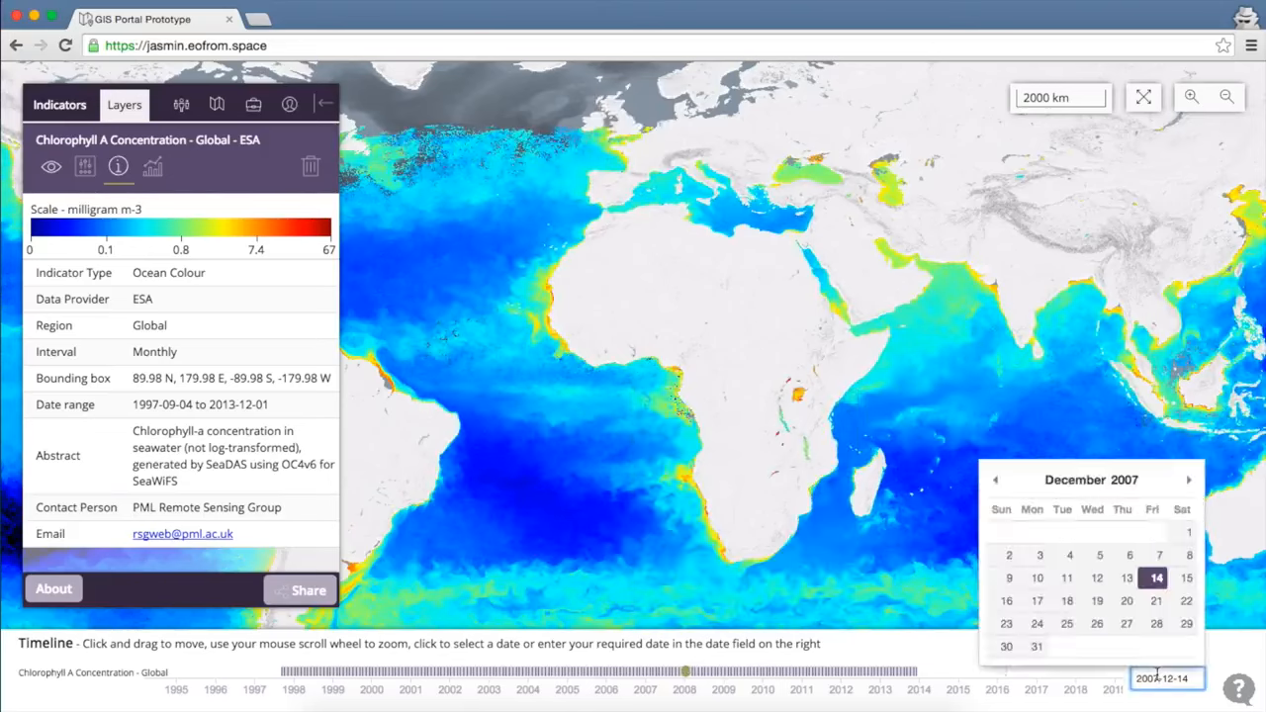
left_click(997, 481)
left_click(998, 480)
left_click(999, 481)
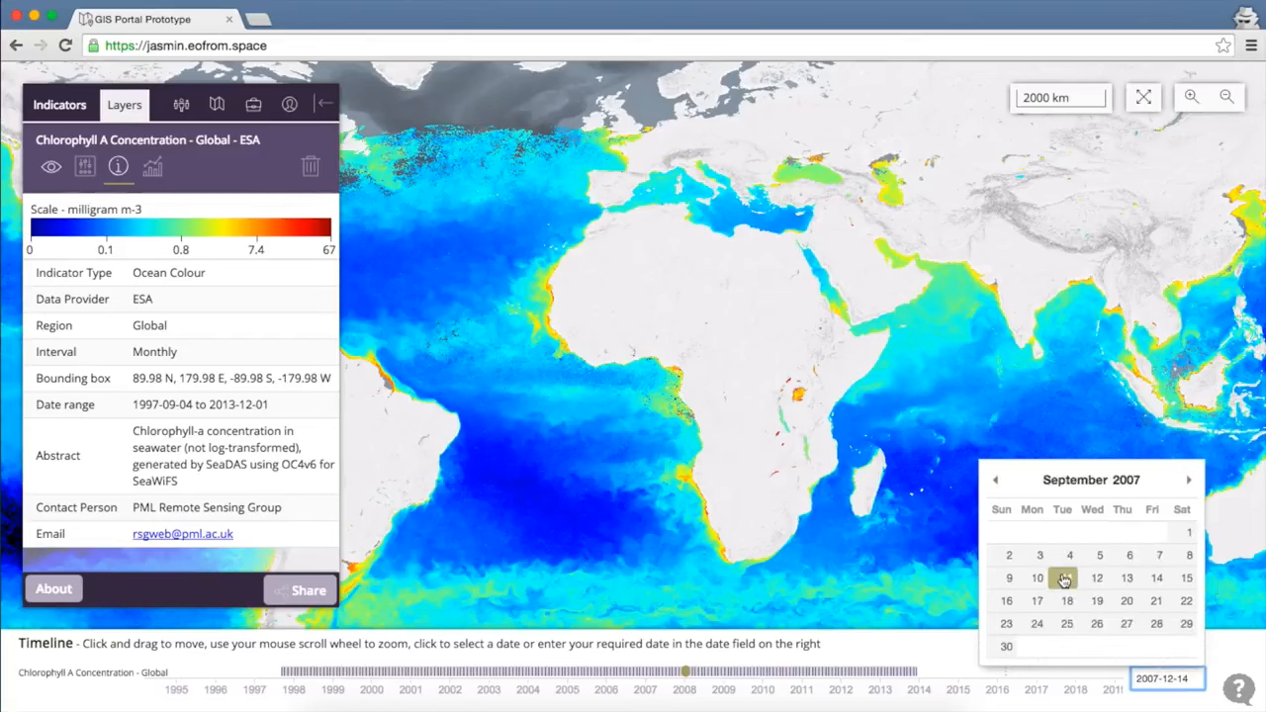
left_click(996, 480)
left_click(1088, 582)
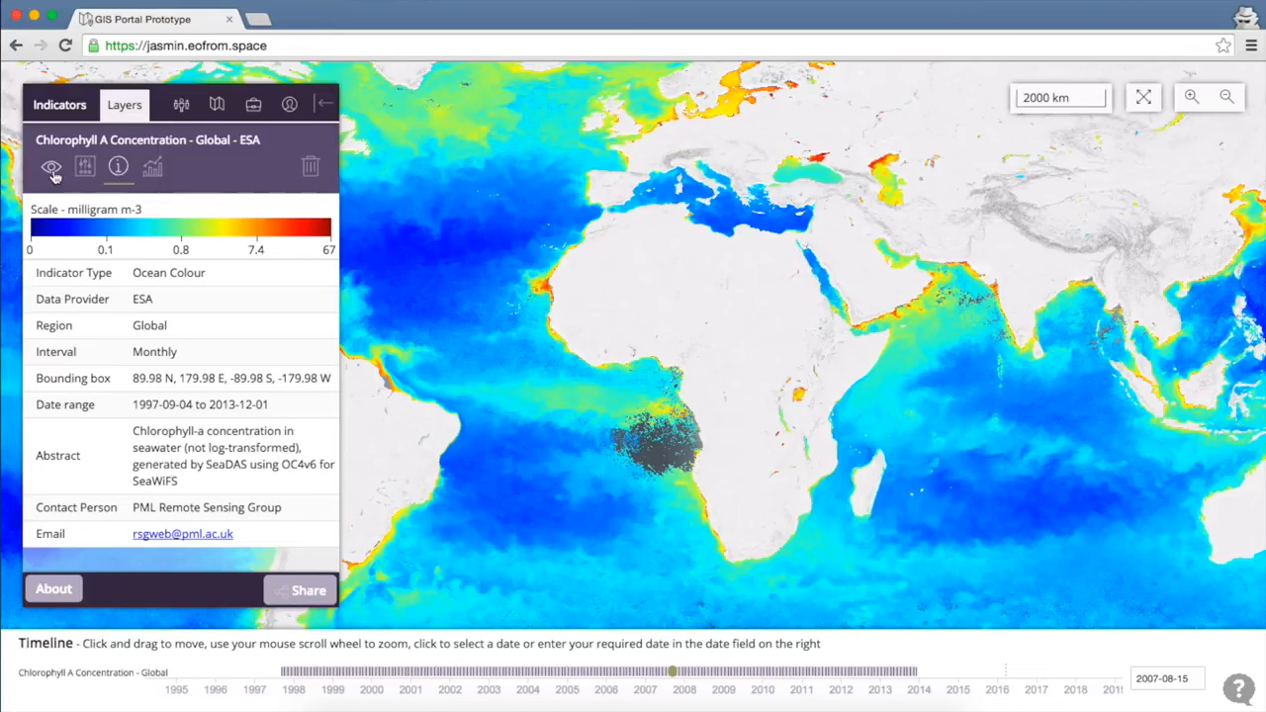
left_click(52, 169)
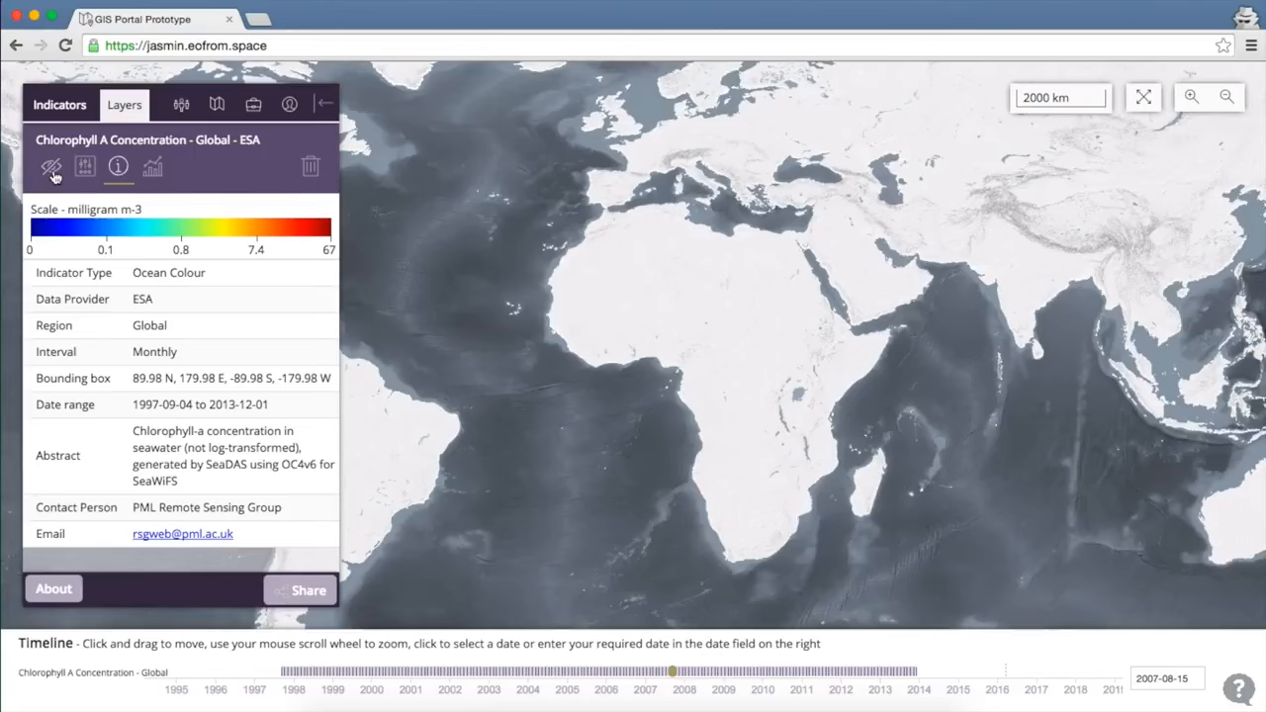
left_click(53, 169)
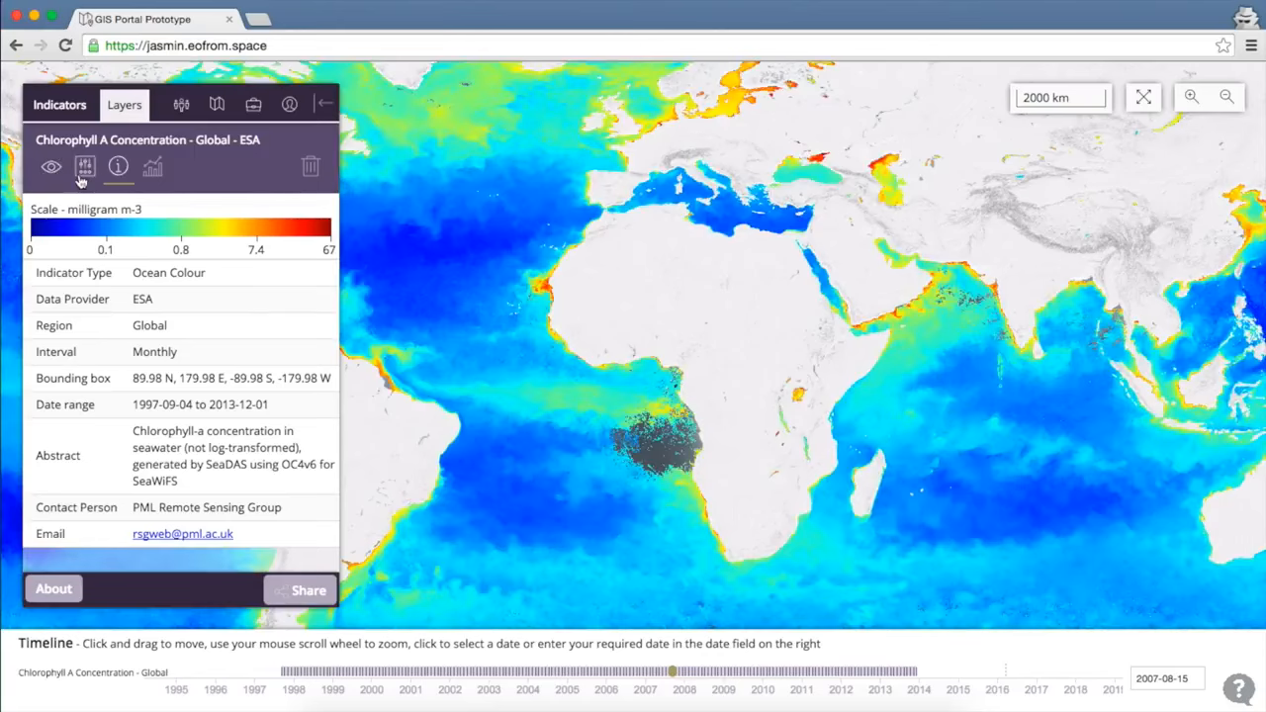
Change the chlorophyll scale maximum to 67 and adjust the layer's opacity.
left_click(84, 168)
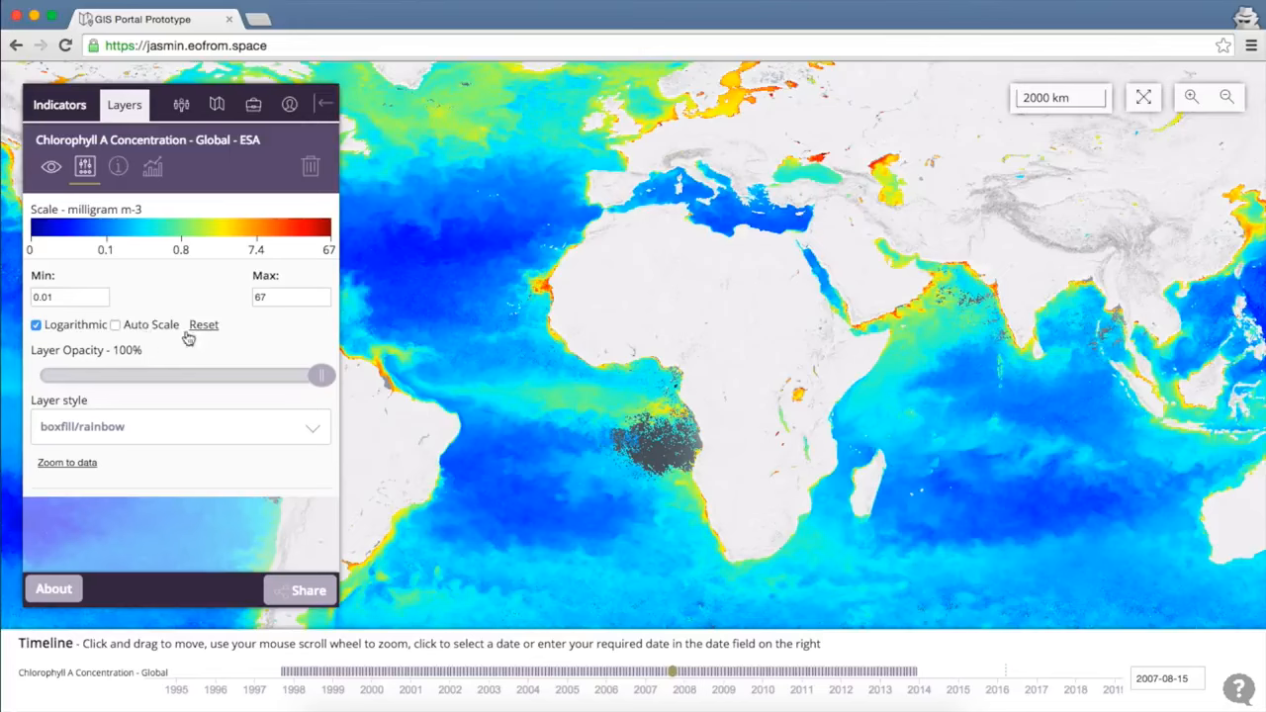
double_click(275, 297)
type("50")
key("Return")
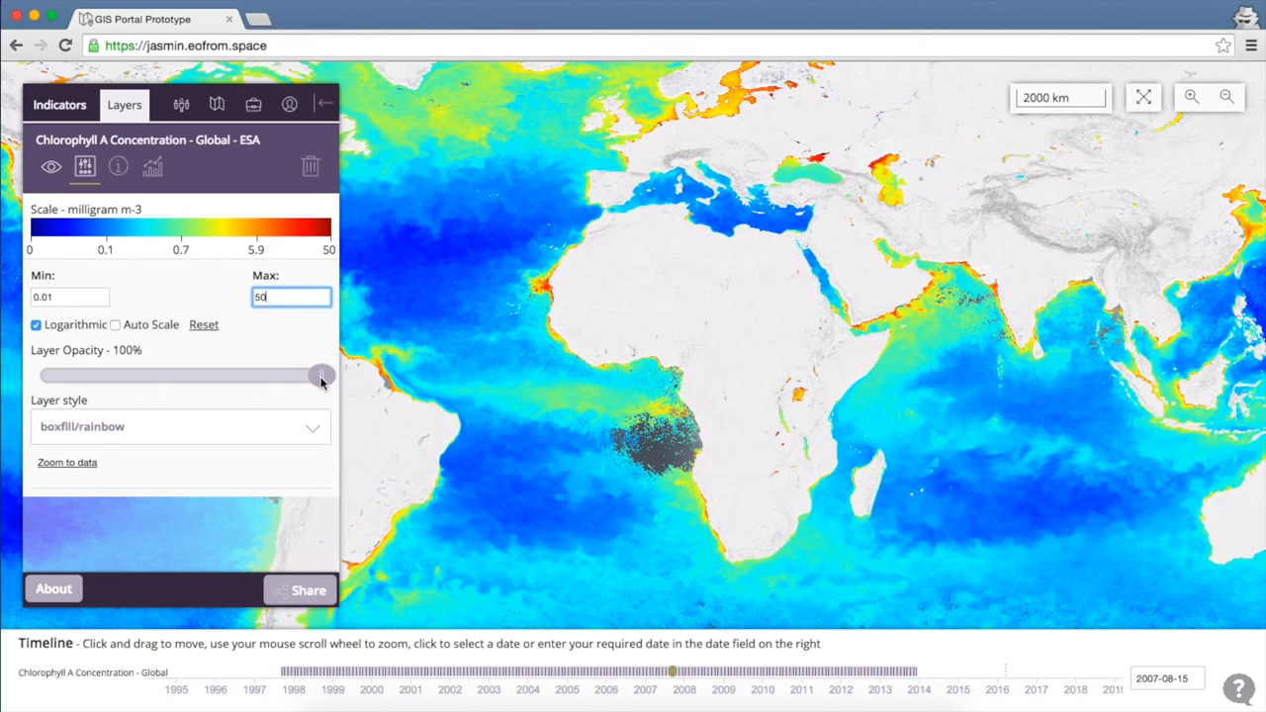
left_click_drag(321, 380, 331, 405)
Apply the boxfill/green-descending layer style and zoom in on the North Atlantic.
left_click(267, 437)
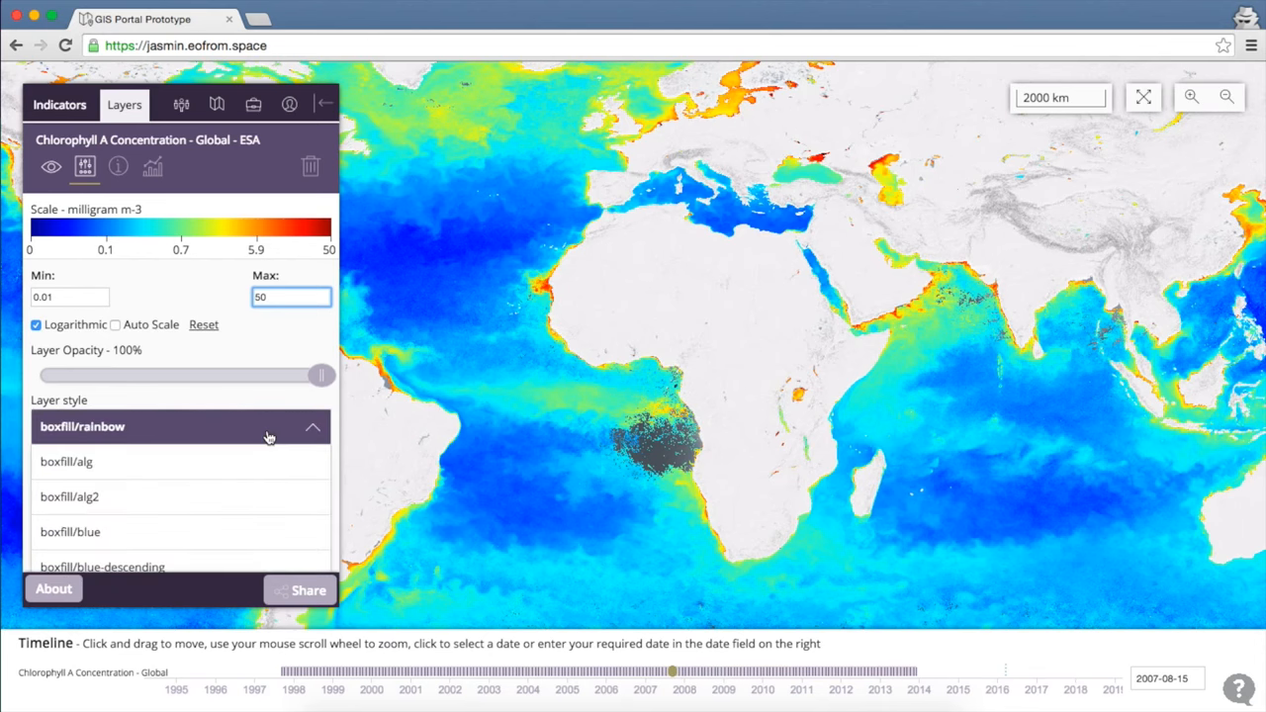
scroll(267, 437, "down", 5)
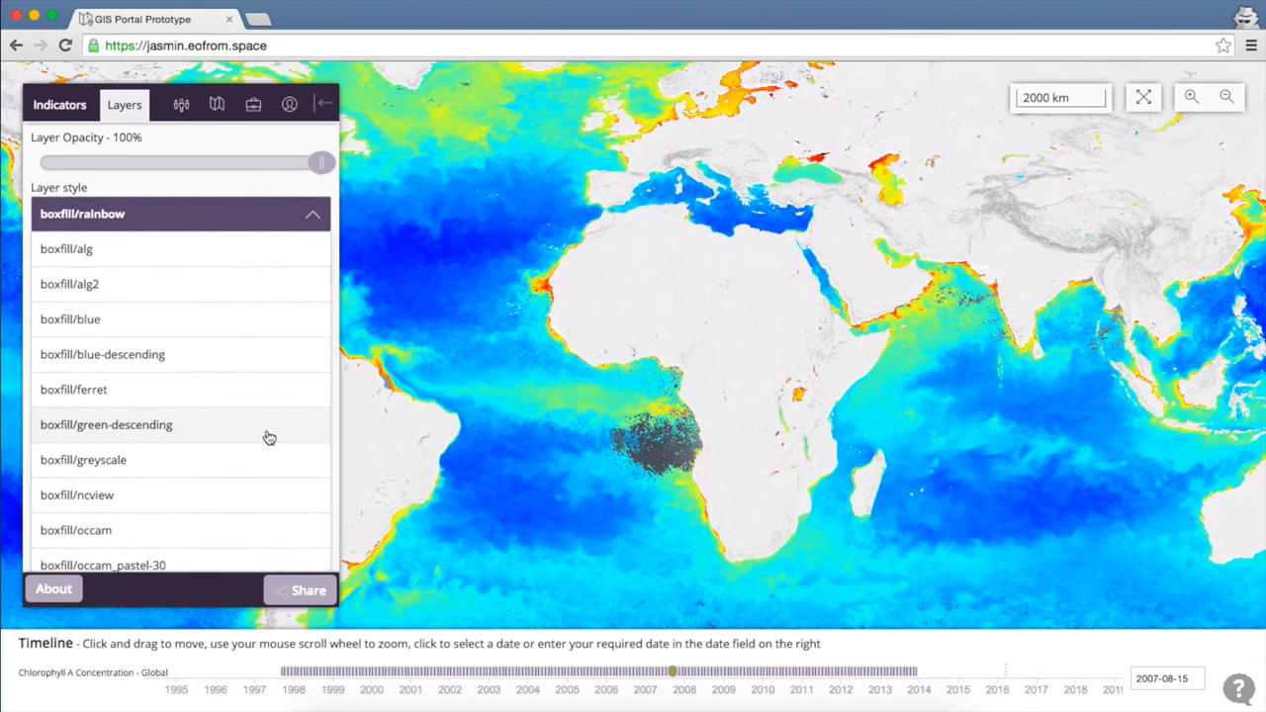
left_click(177, 429)
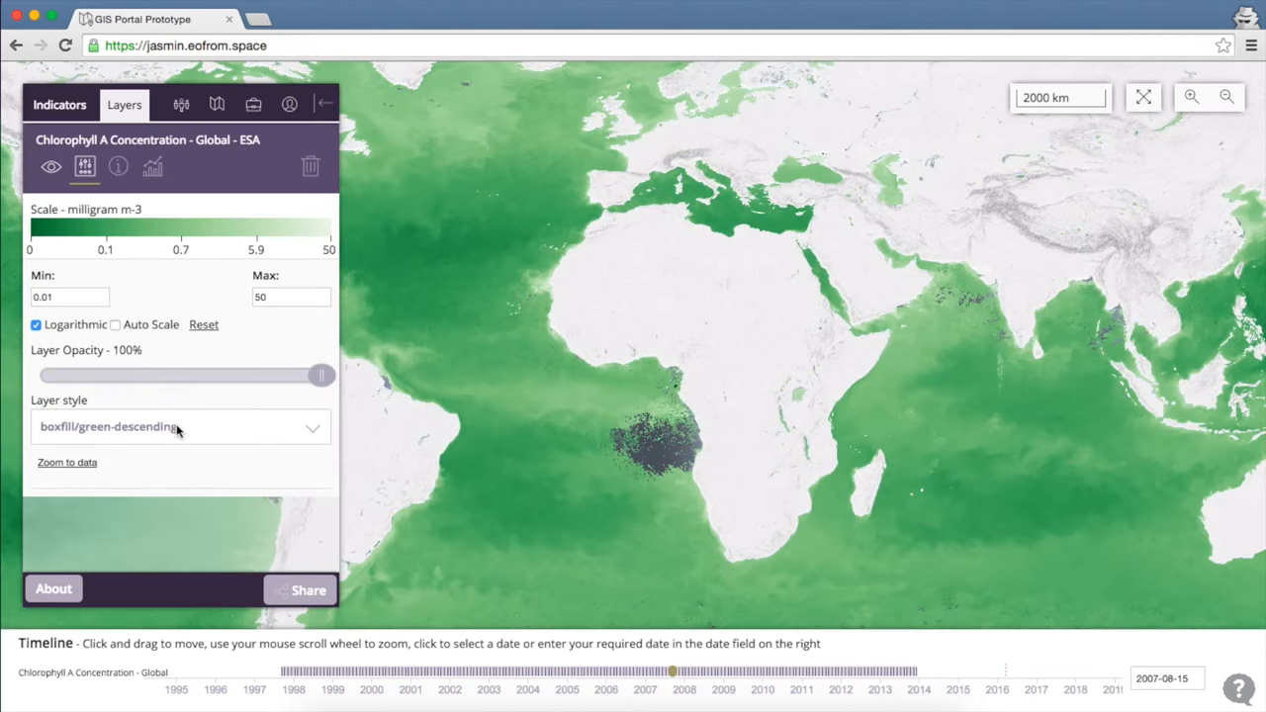
double_click(379, 248)
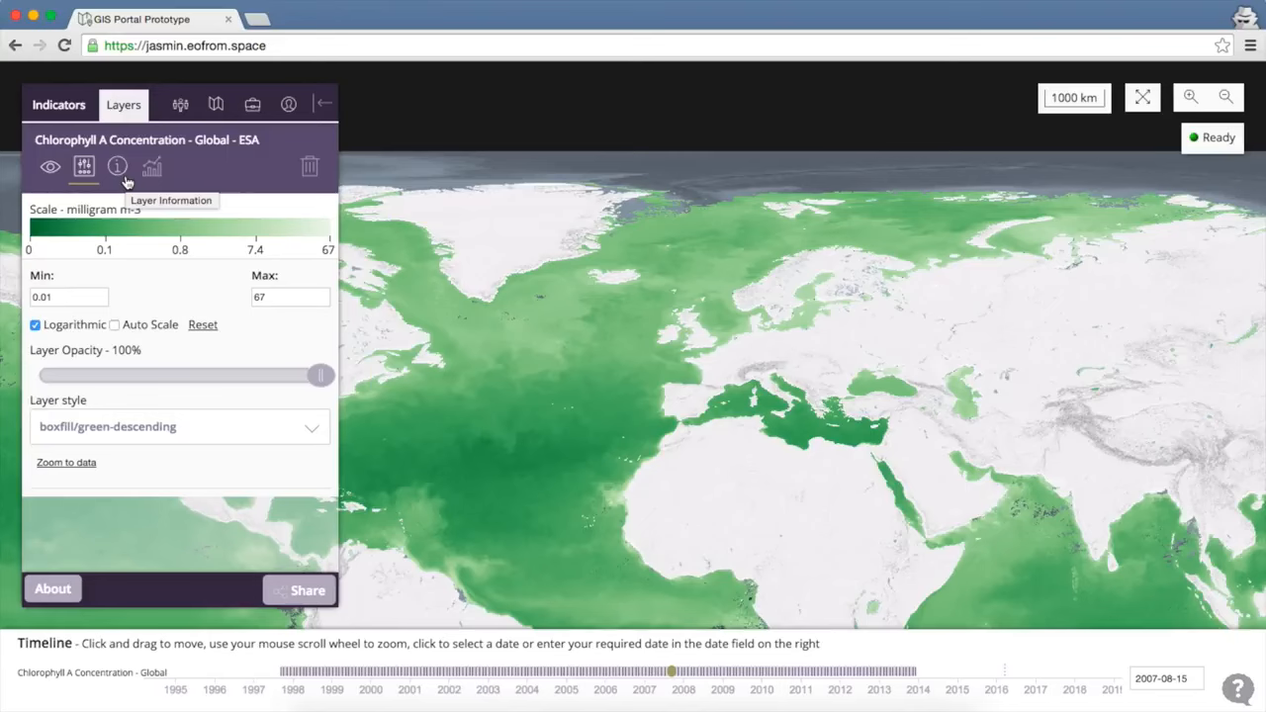
Inspect the layer's info and analysis, remove it, flatten the map, and view Collaboration.
left_click(117, 168)
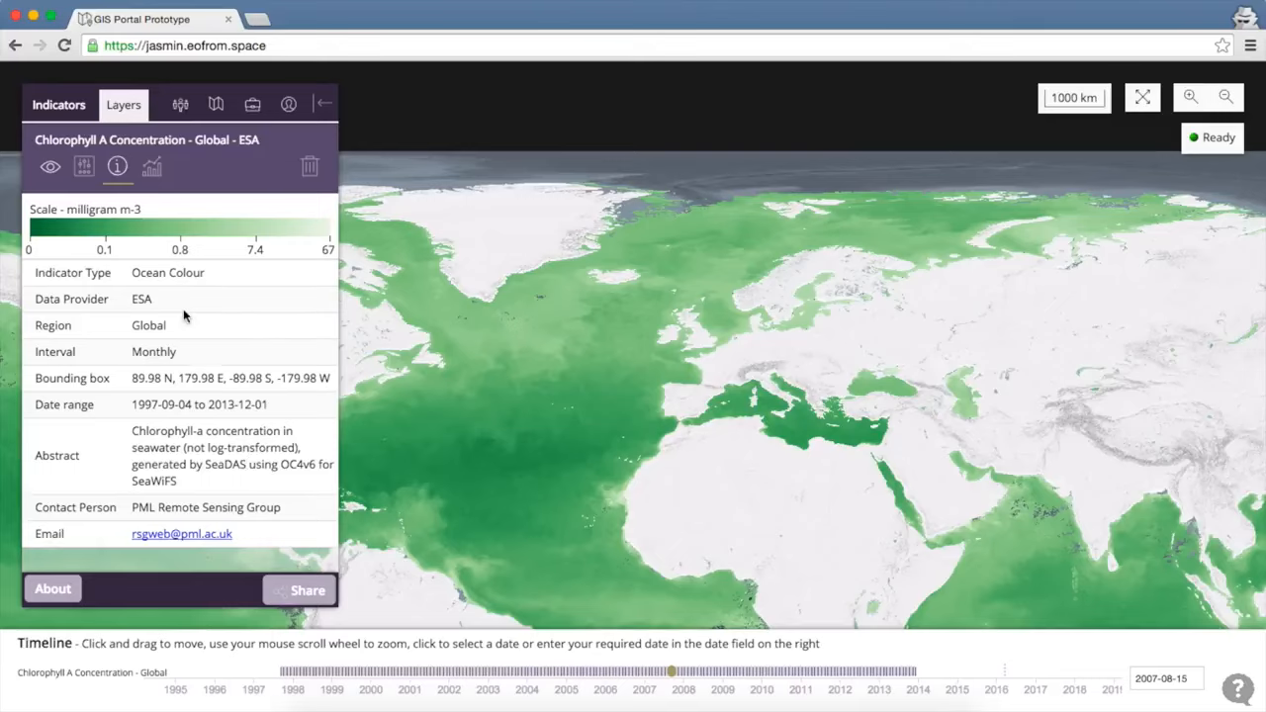
left_click(153, 170)
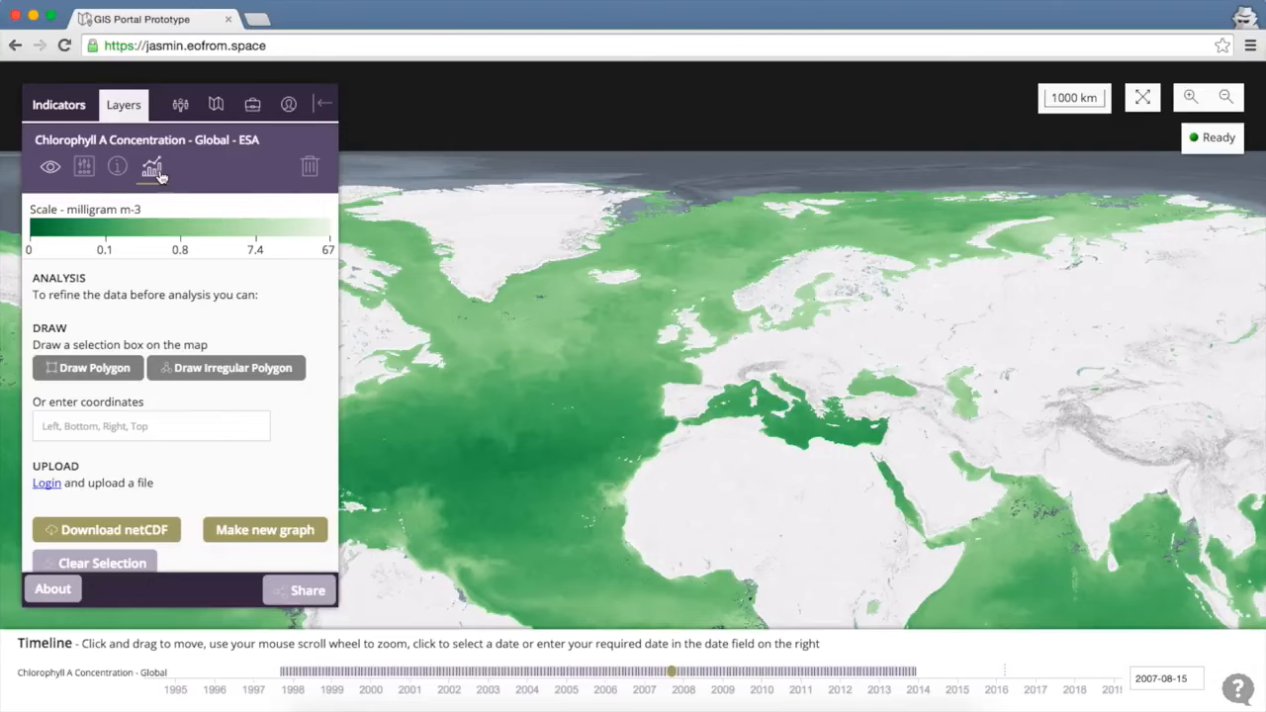
left_click(309, 170)
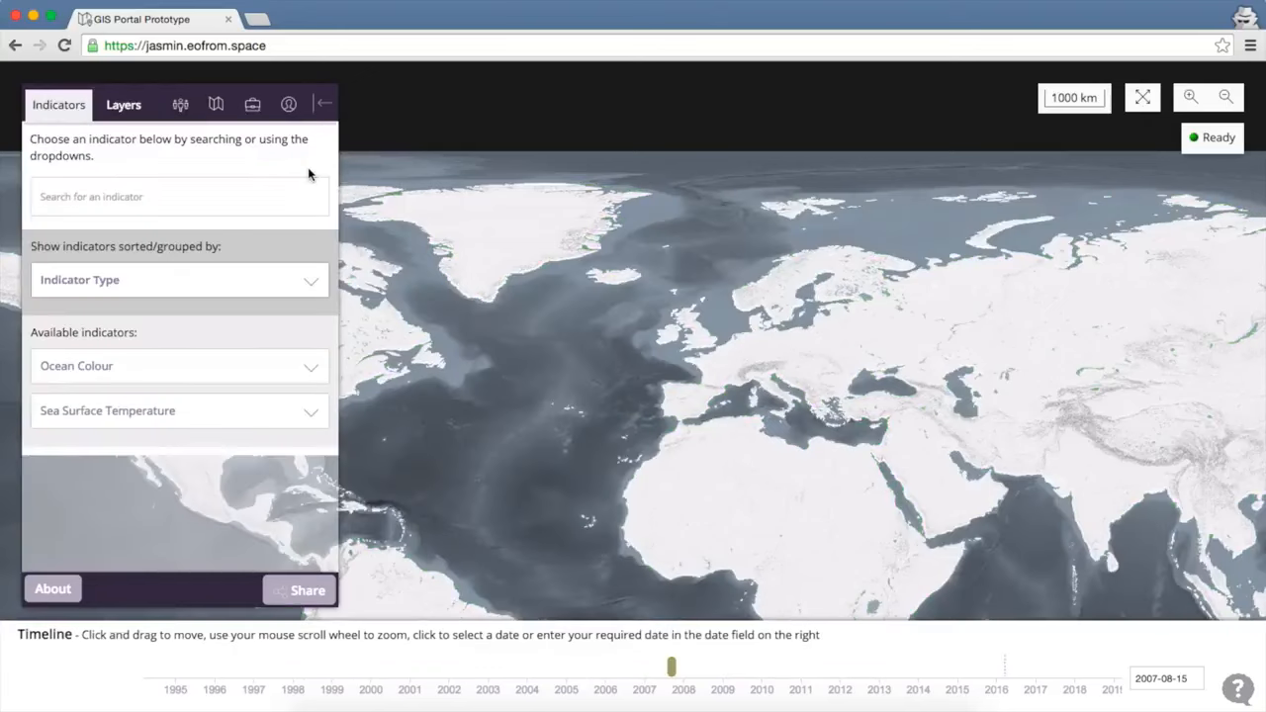
left_click_drag(540, 366, 524, 297)
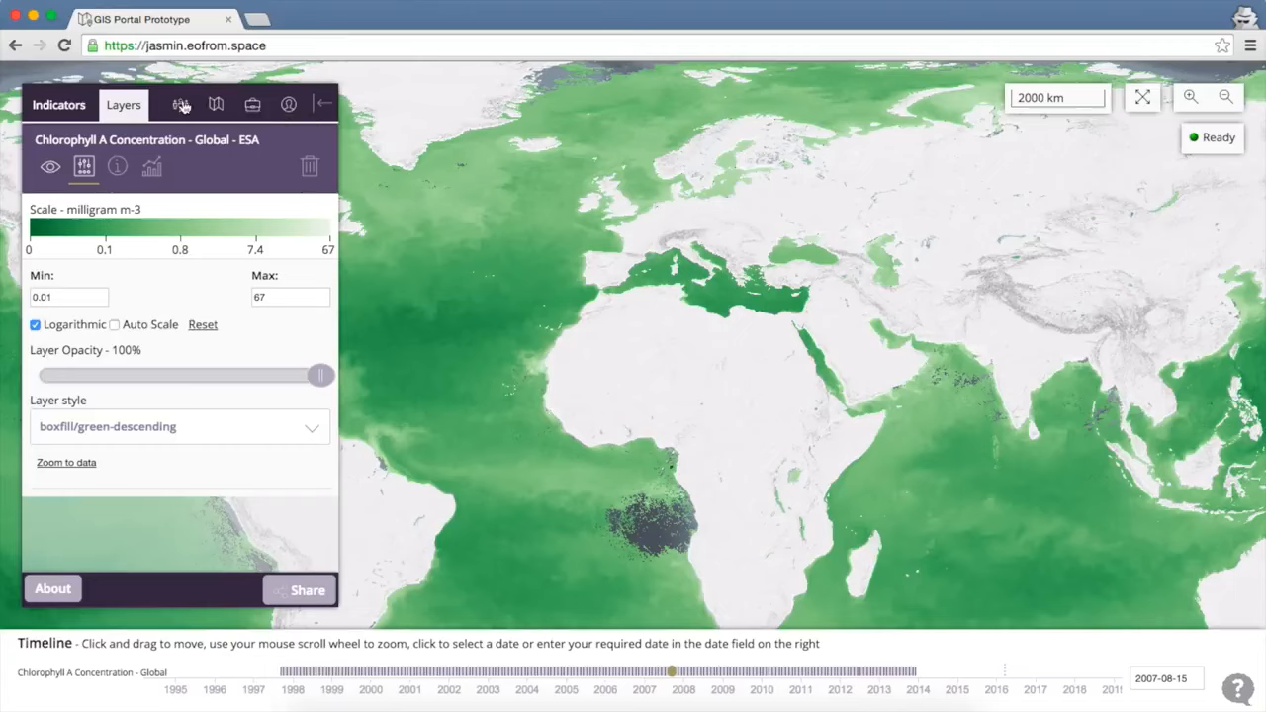
left_click(181, 106)
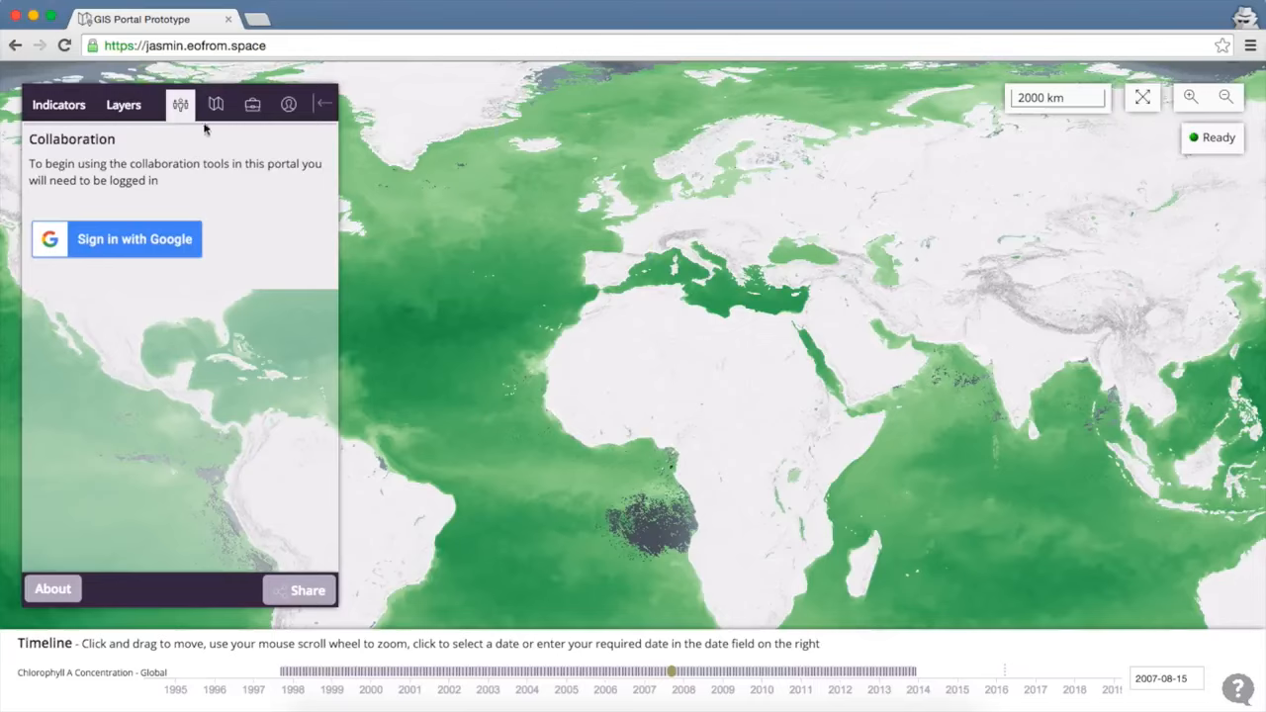
Bring up Display Options and hide the chlorophyll layer.
left_click(217, 111)
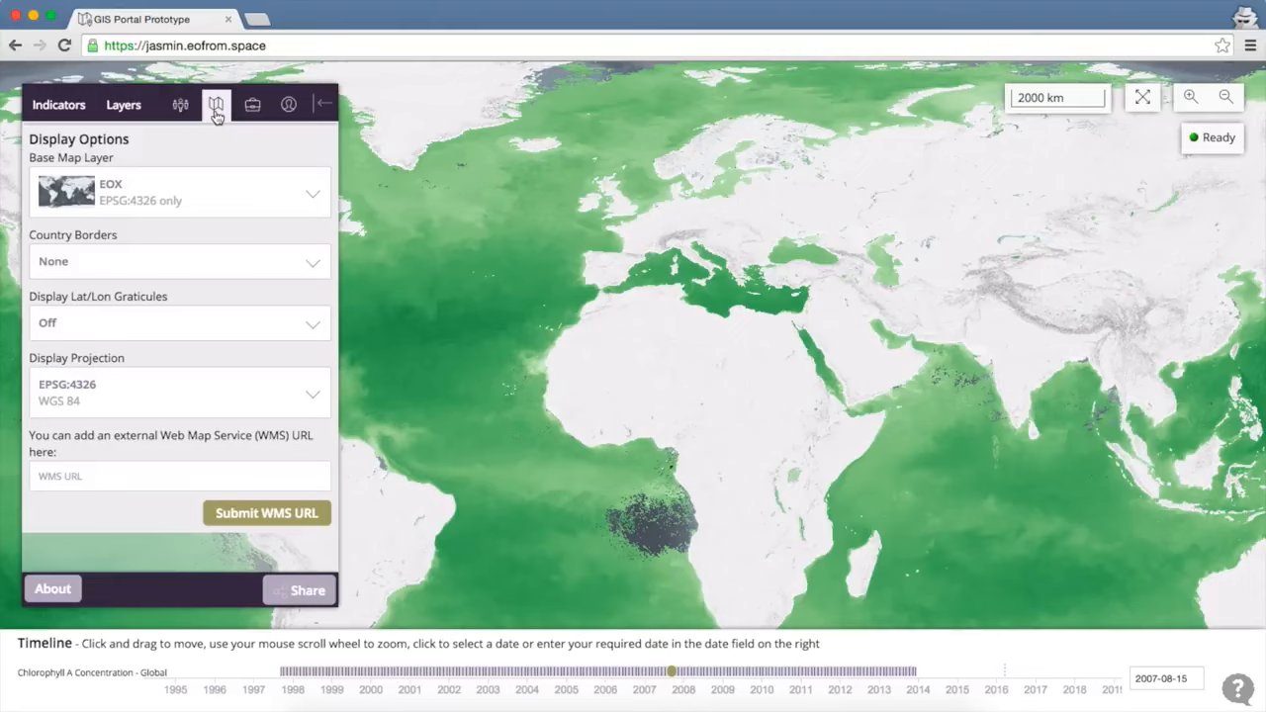
left_click(124, 105)
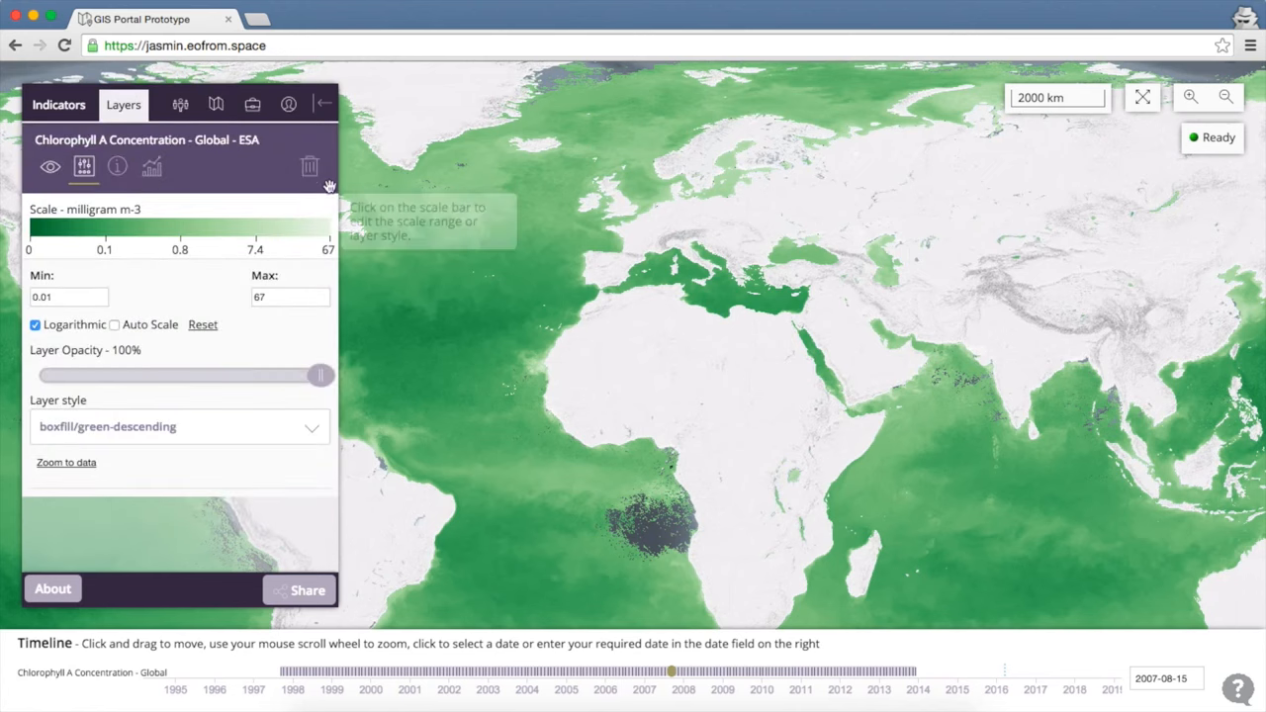
left_click(49, 167)
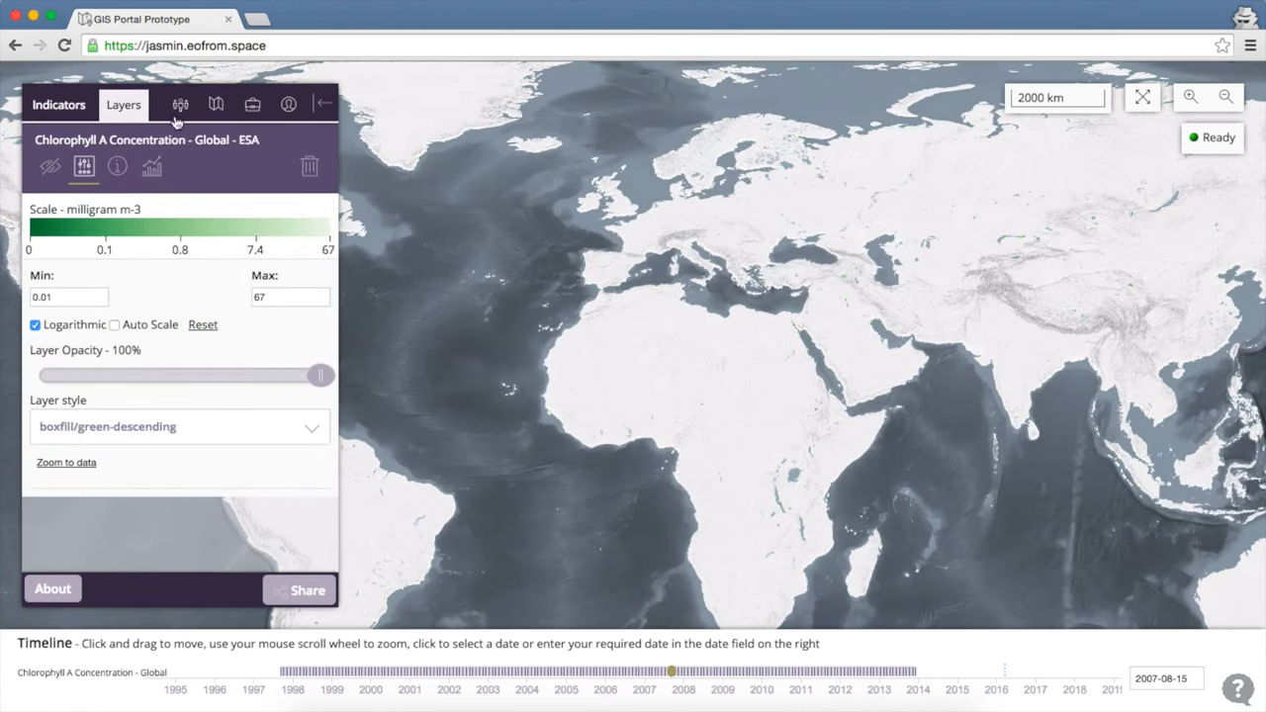
left_click(216, 113)
left_click(197, 200)
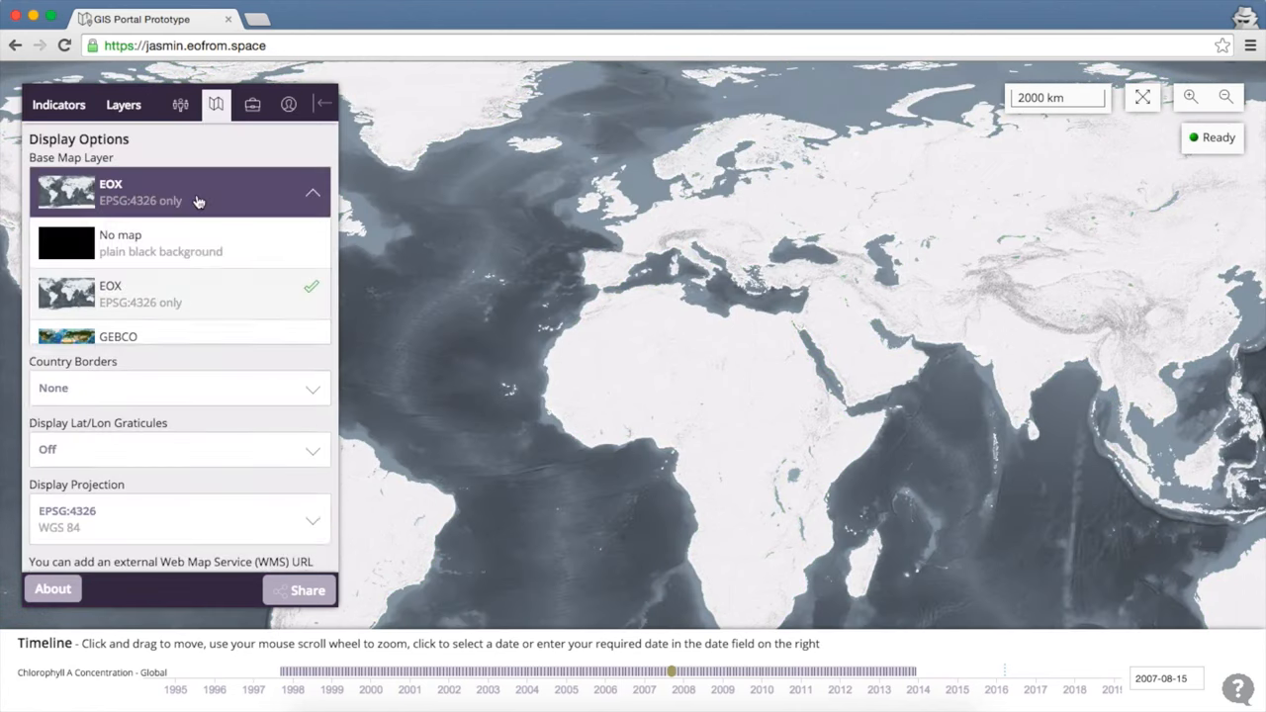
left_click(197, 358)
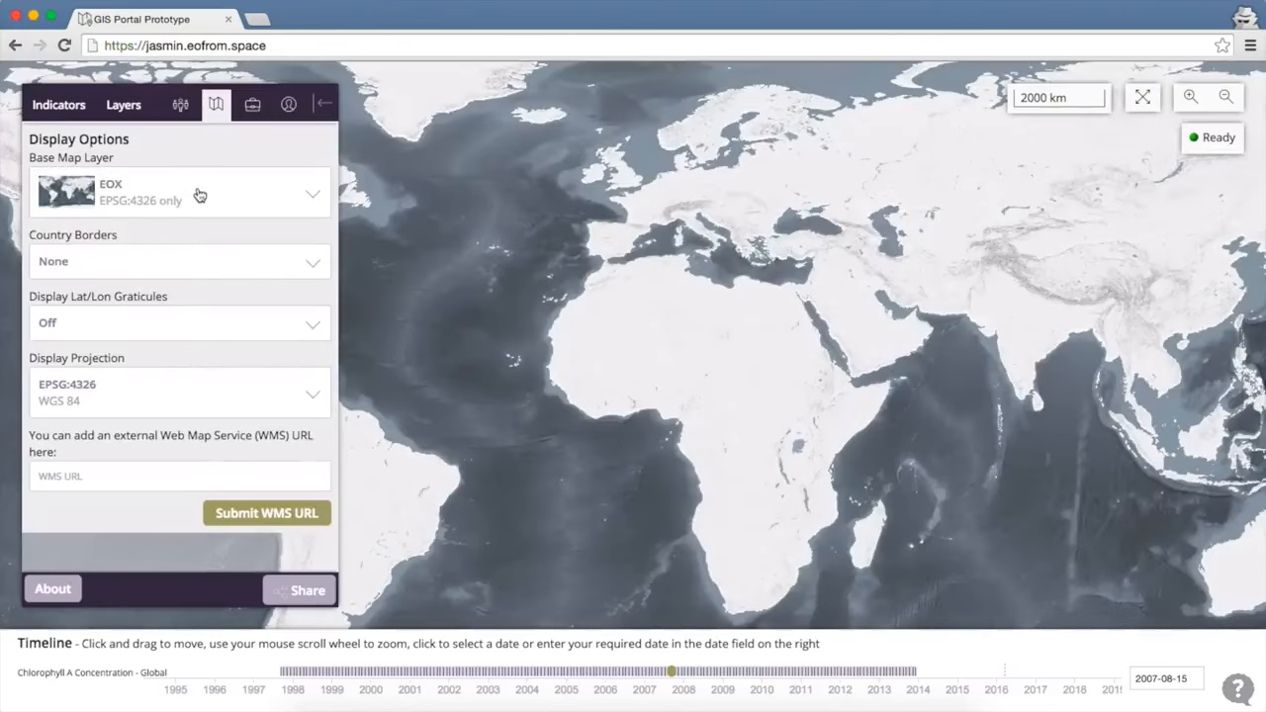
Try the GEBCO and Landsat base maps, then switch back to EOX.
left_click(199, 195)
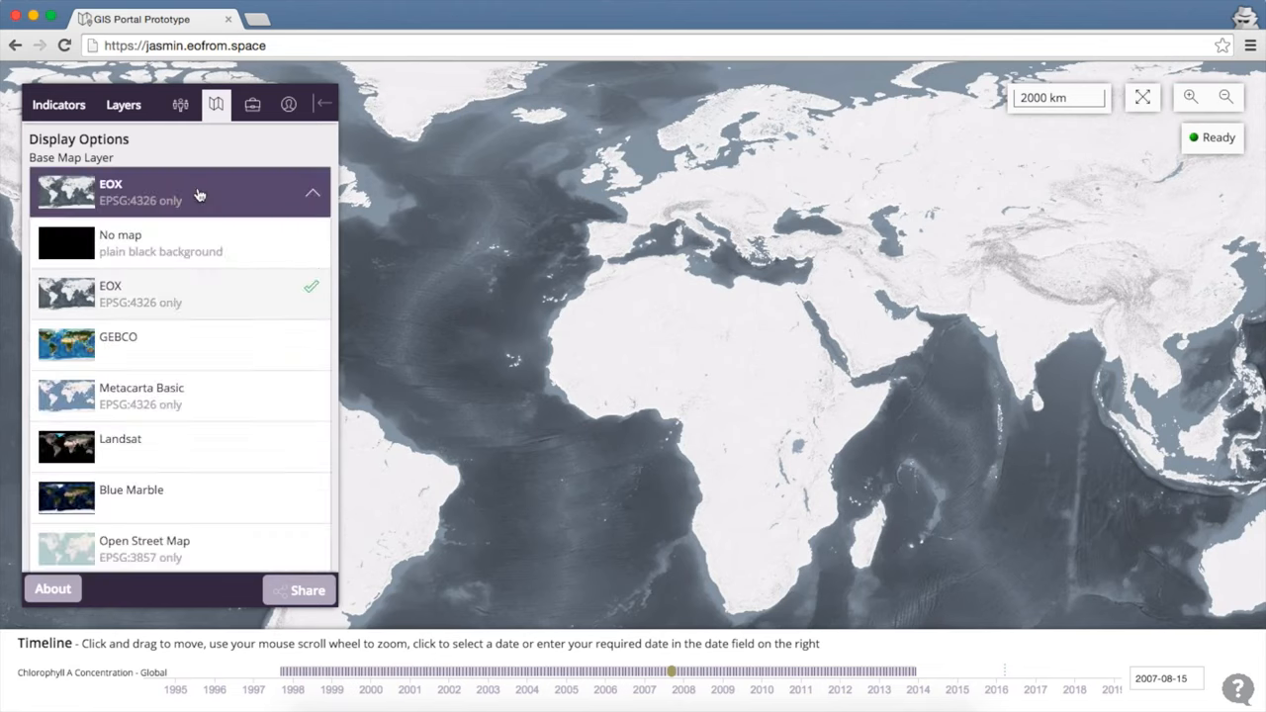
left_click(198, 355)
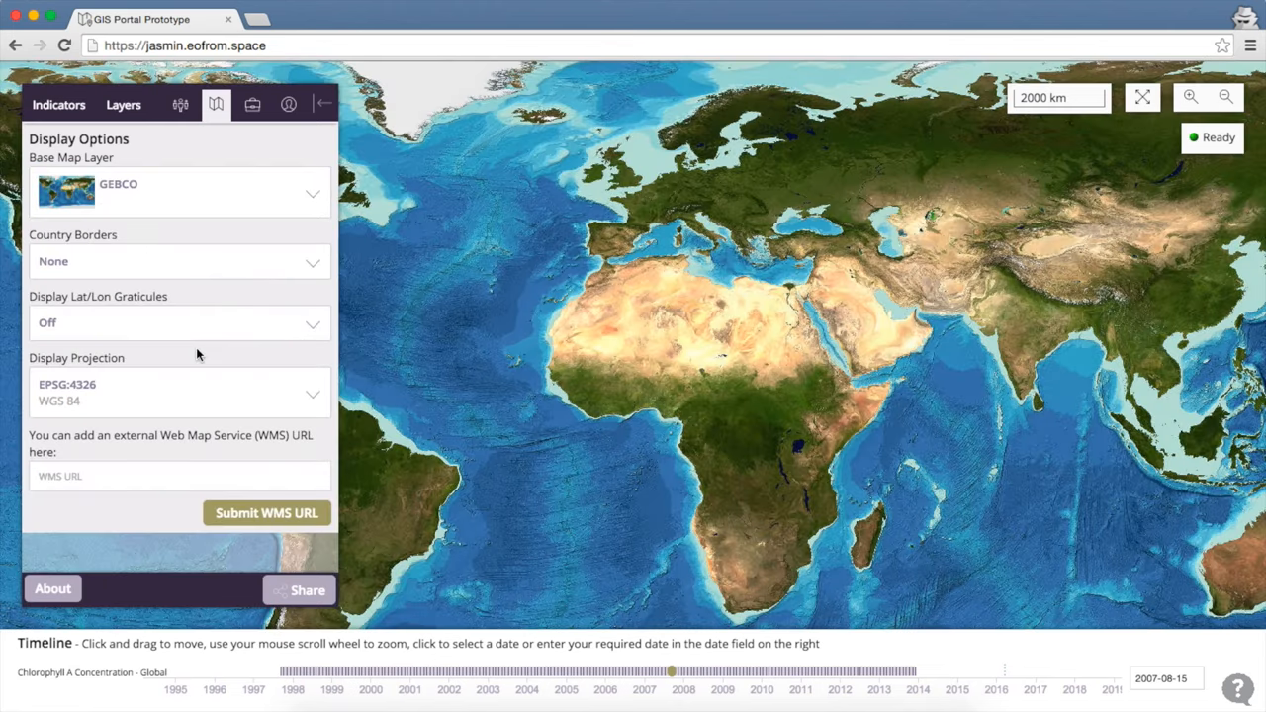
left_click(224, 200)
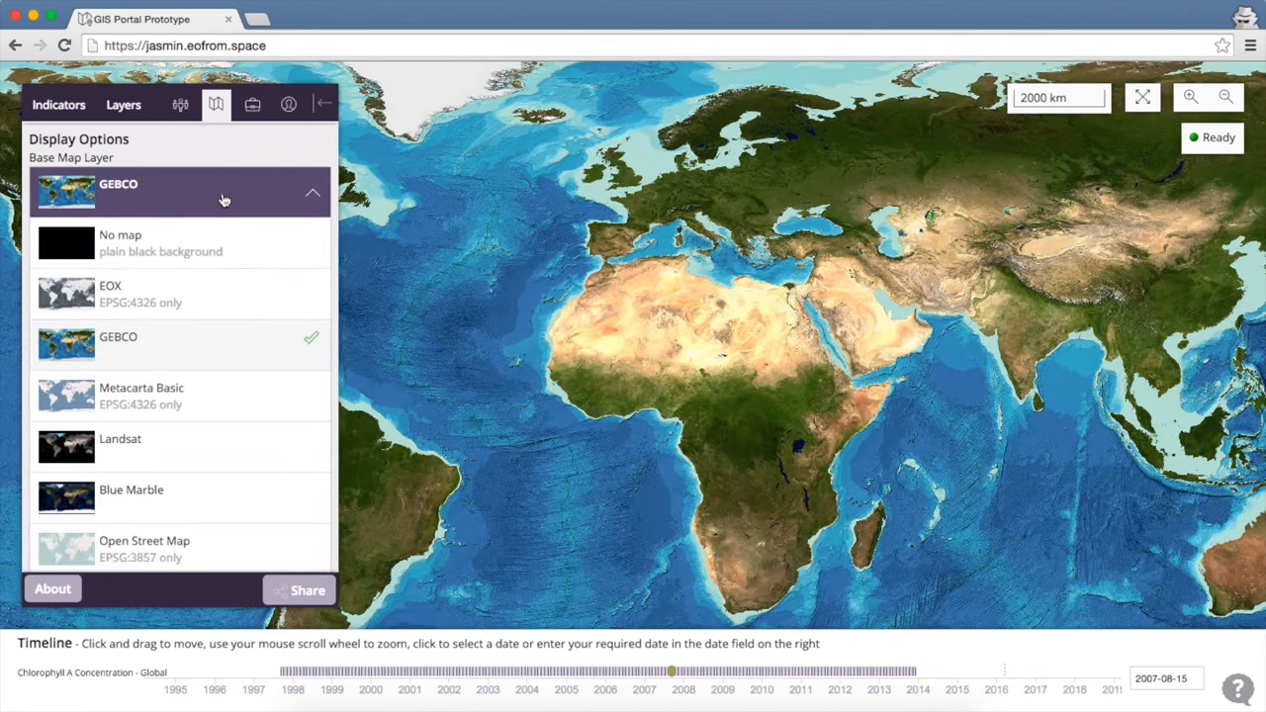
left_click(189, 467)
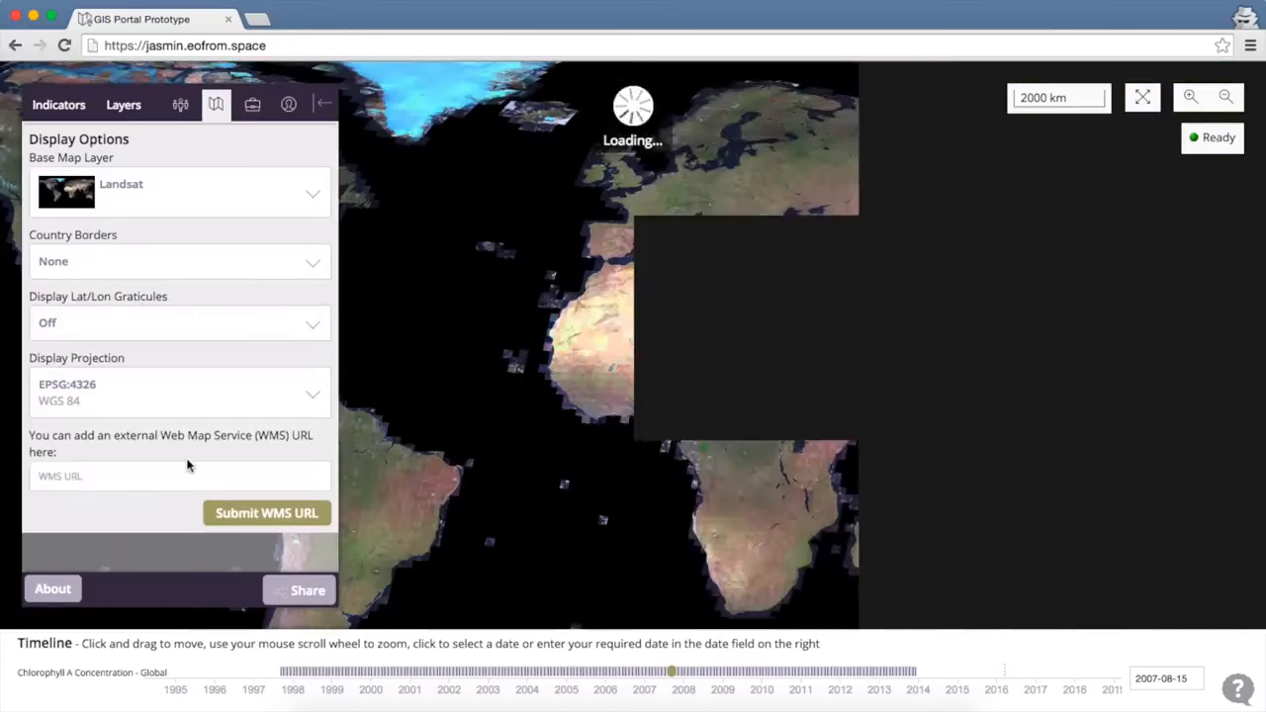
left_click(198, 181)
left_click(175, 286)
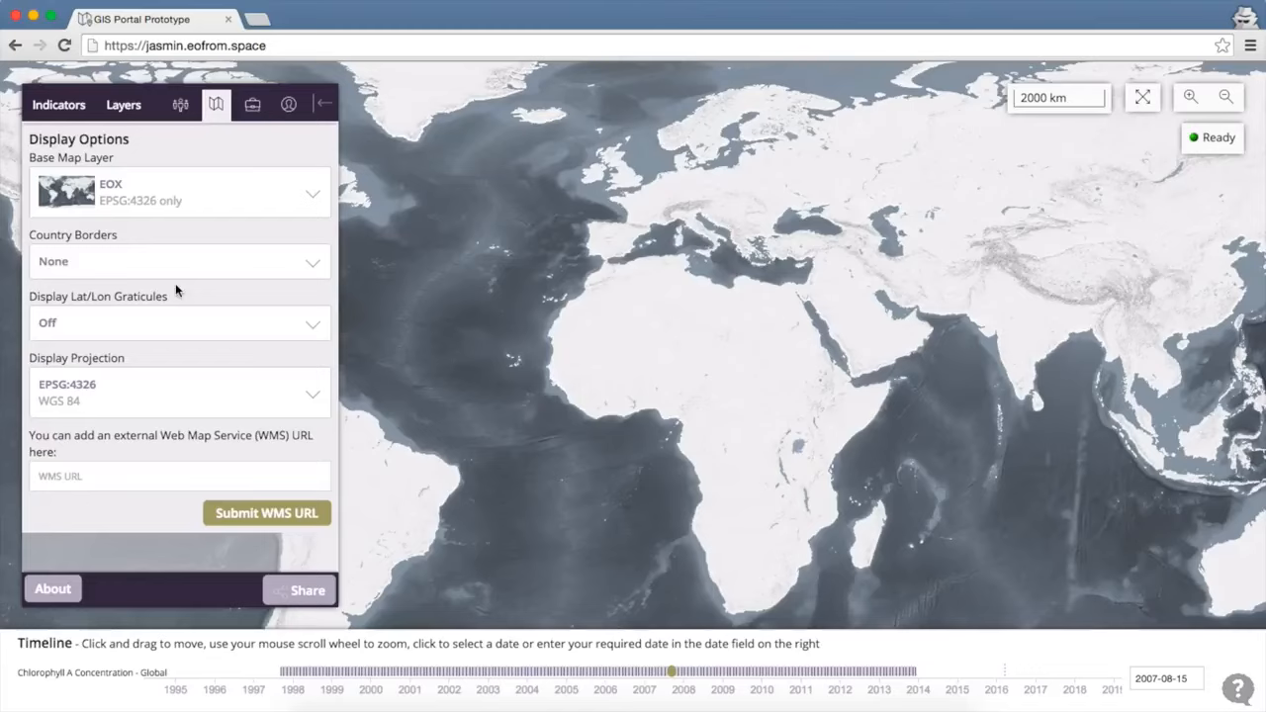
View Stored Graphs and the User Dashboard, then collapse and restore the tools panel.
left_click(254, 106)
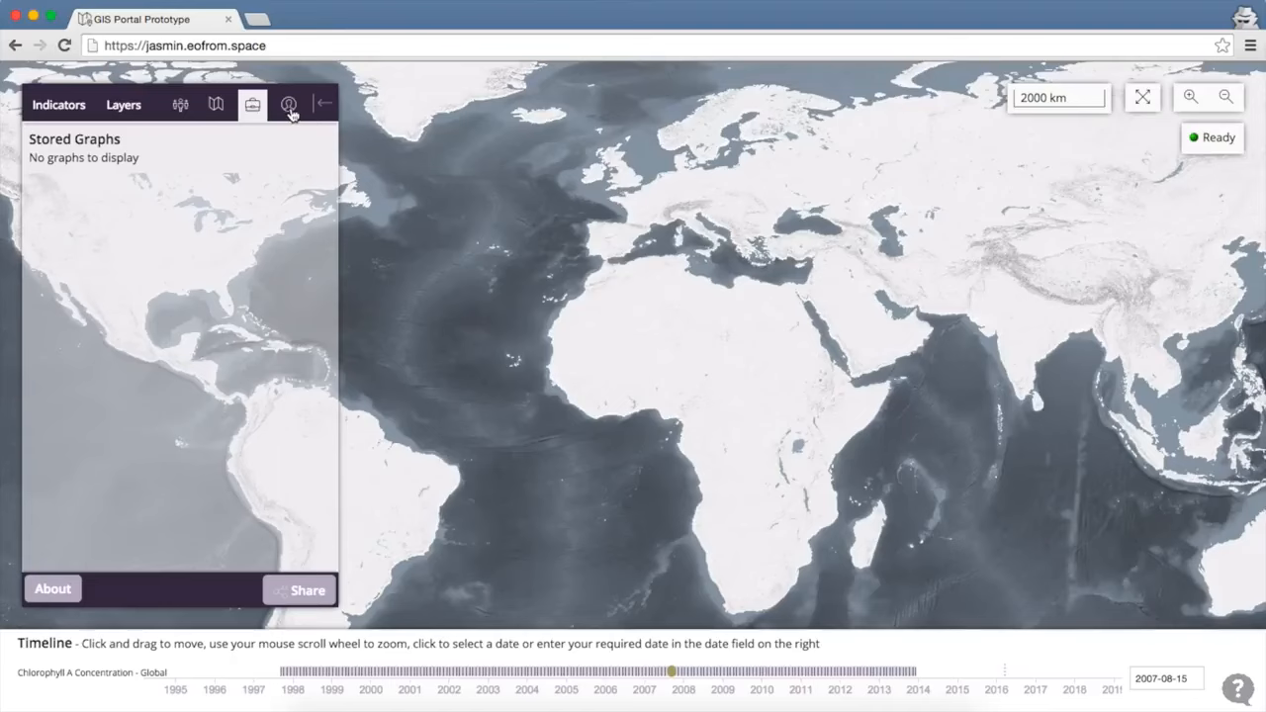
left_click(289, 107)
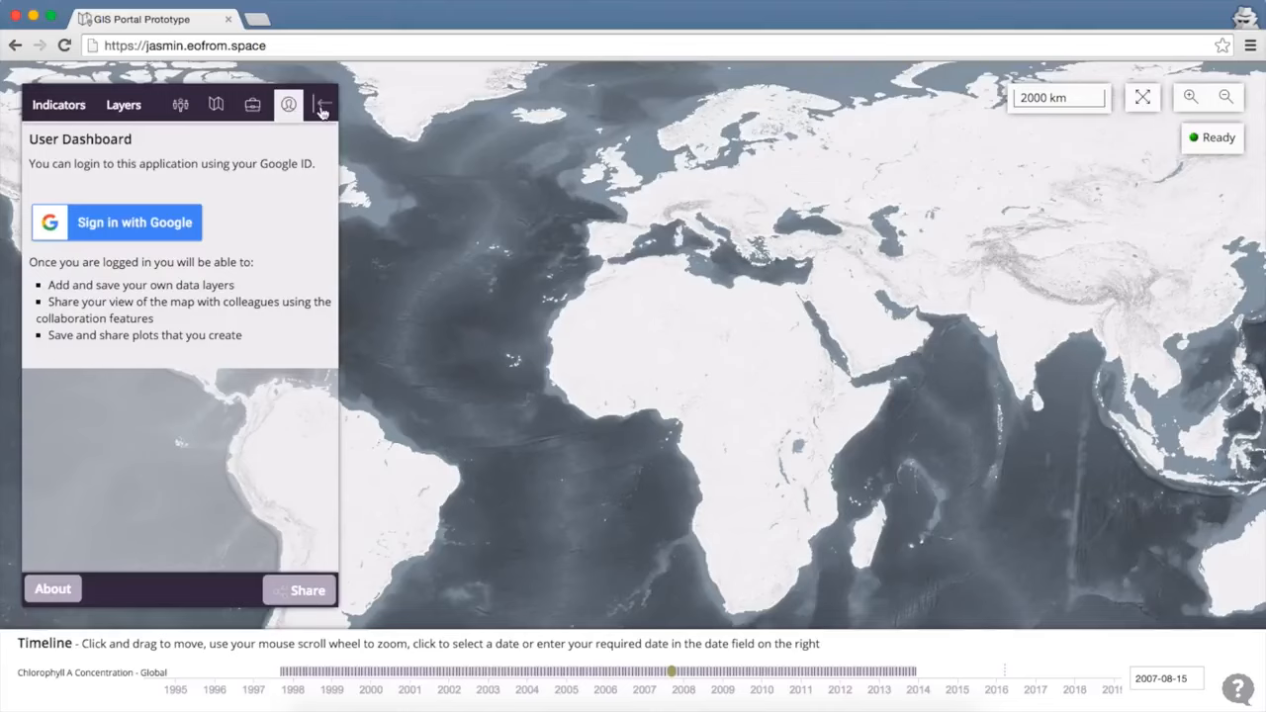
left_click(321, 109)
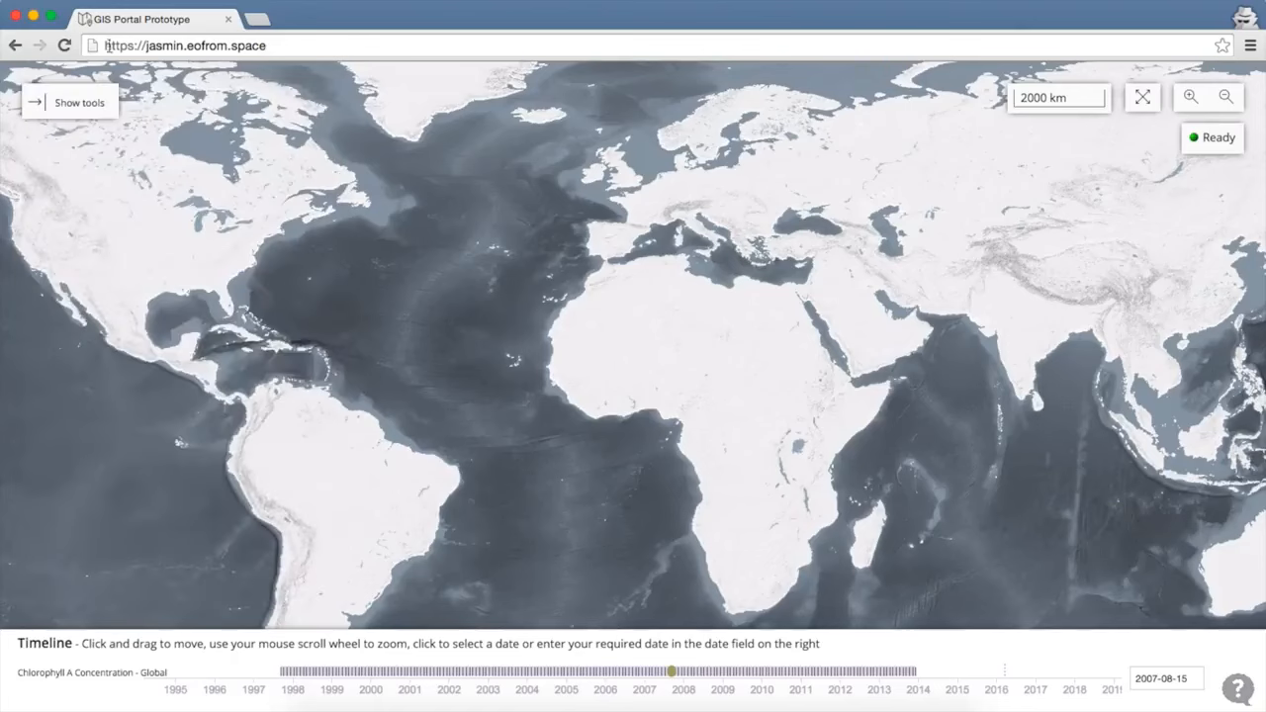
left_click(80, 105)
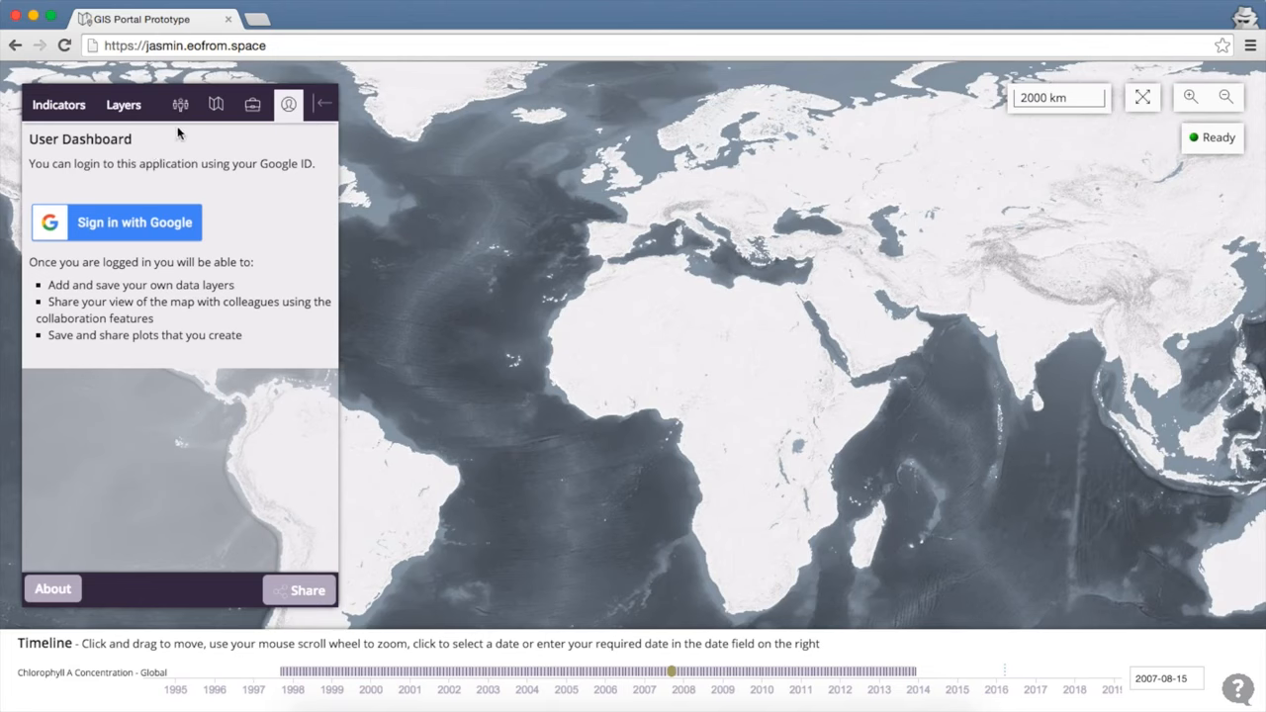
Search 'chlor' and add the Monthly Chlorophyll A Concentration layer back to the map.
left_click(70, 109)
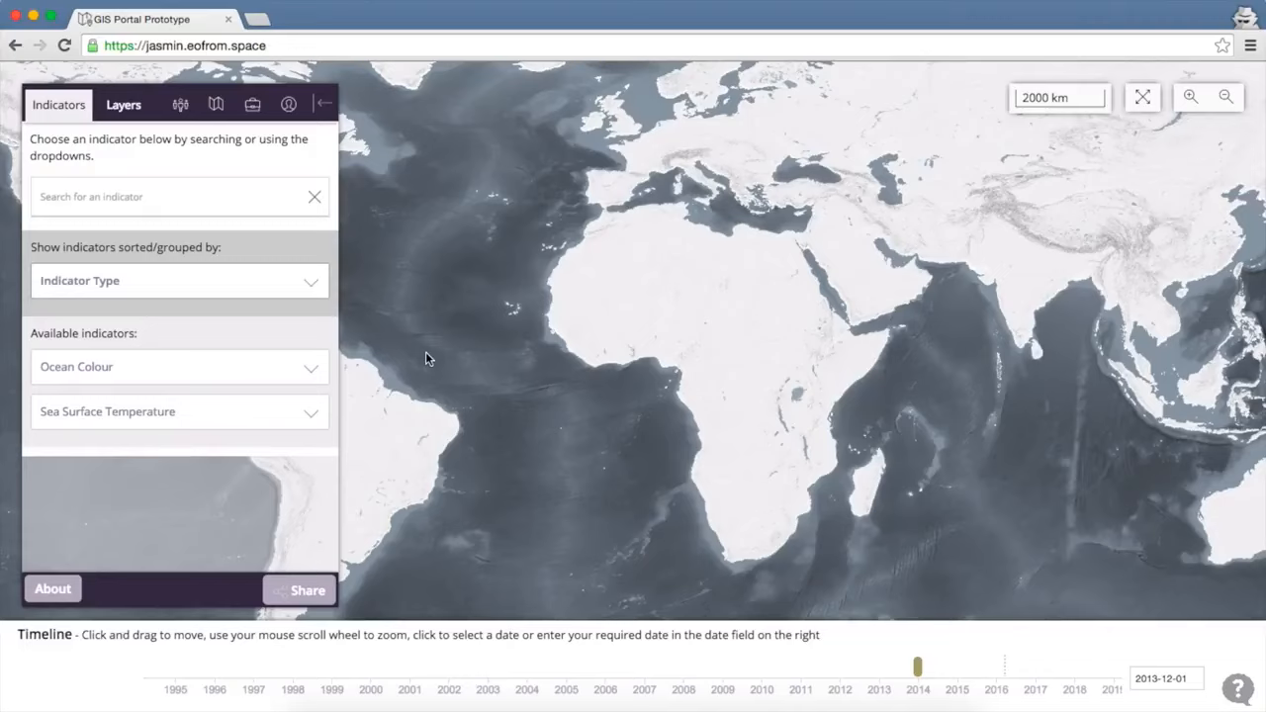
left_click(194, 202)
type("chlor")
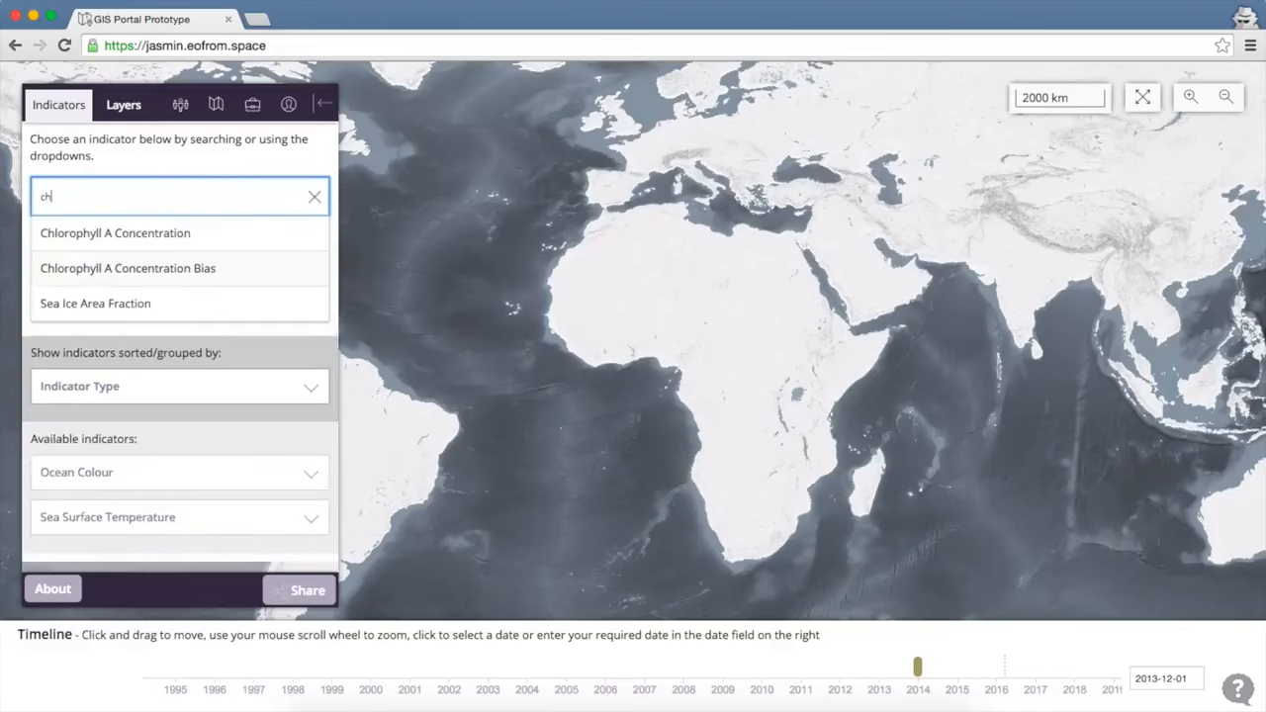
left_click(128, 239)
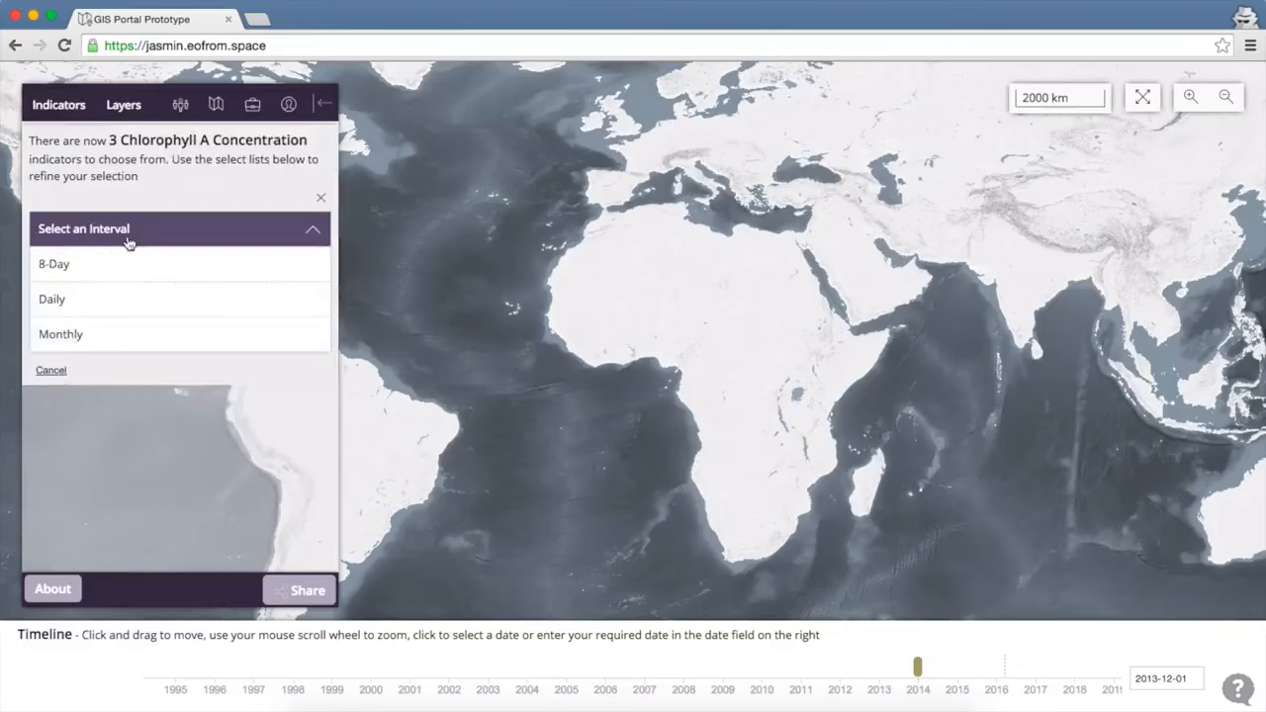
left_click(129, 336)
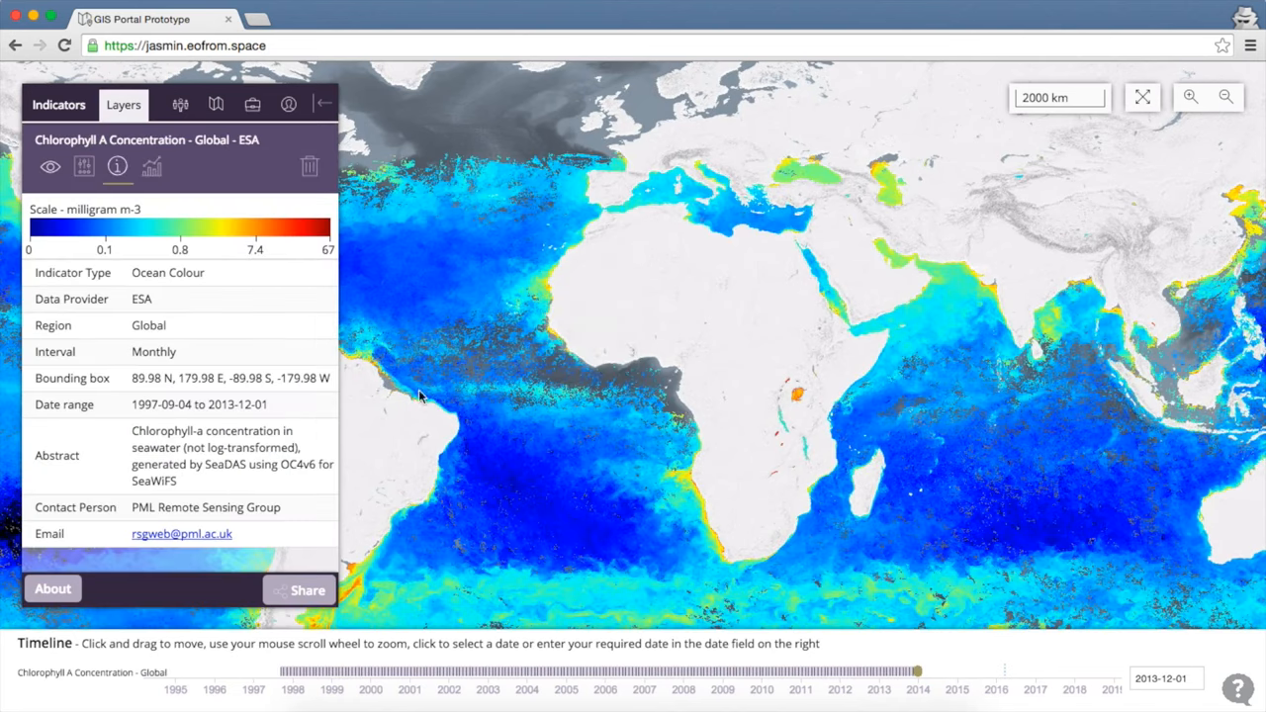
Draw a rectangular selection over the Atlantic off West Africa.
left_click(152, 173)
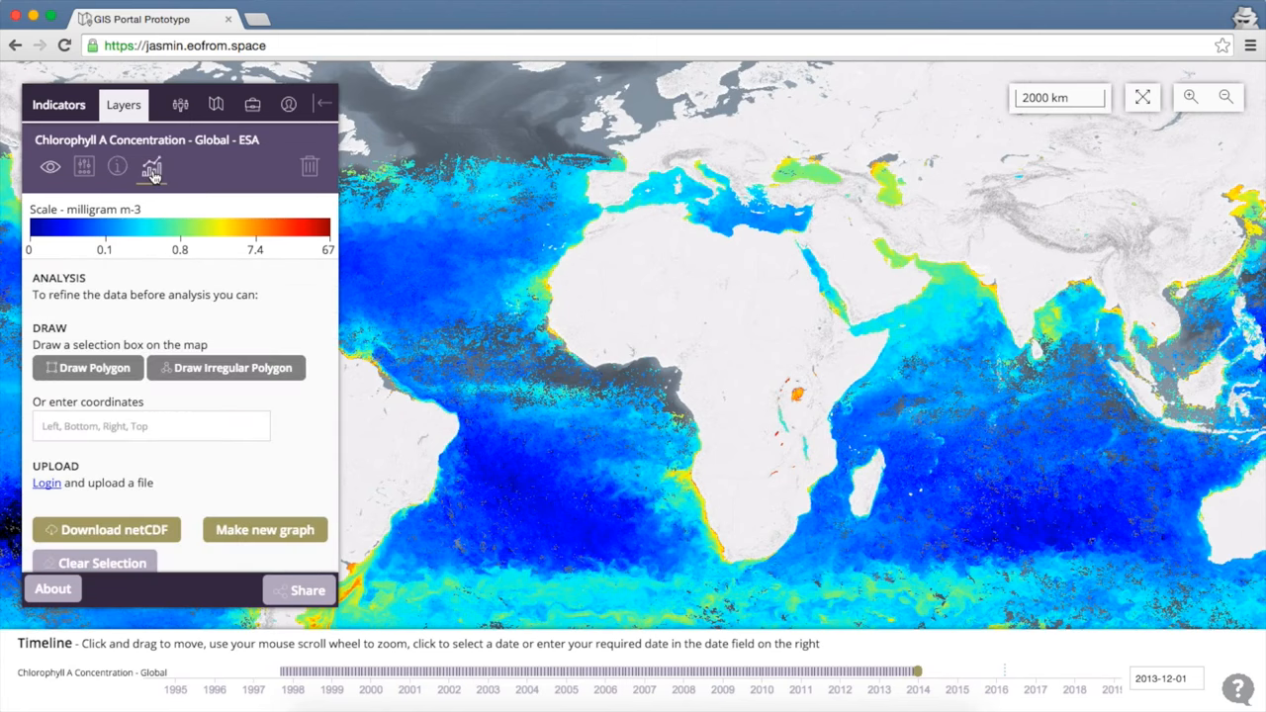
left_click(100, 380)
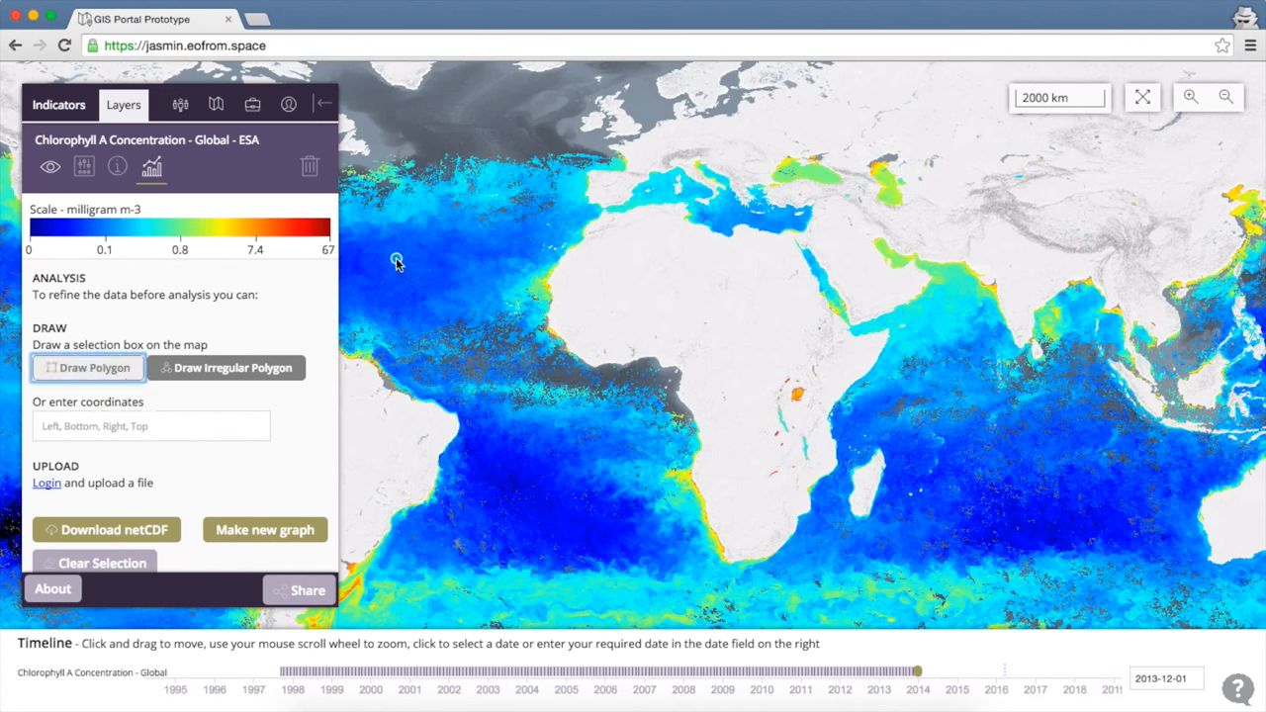
left_click_drag(396, 260, 551, 371)
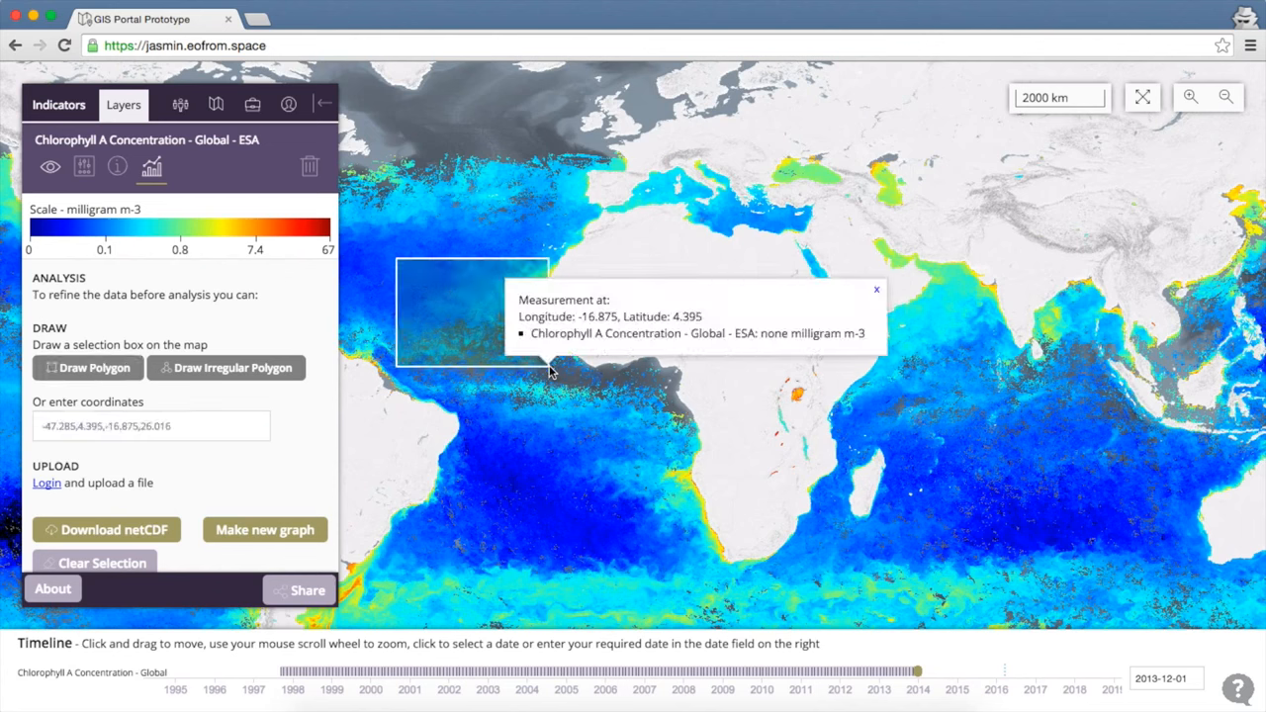
left_click(877, 291)
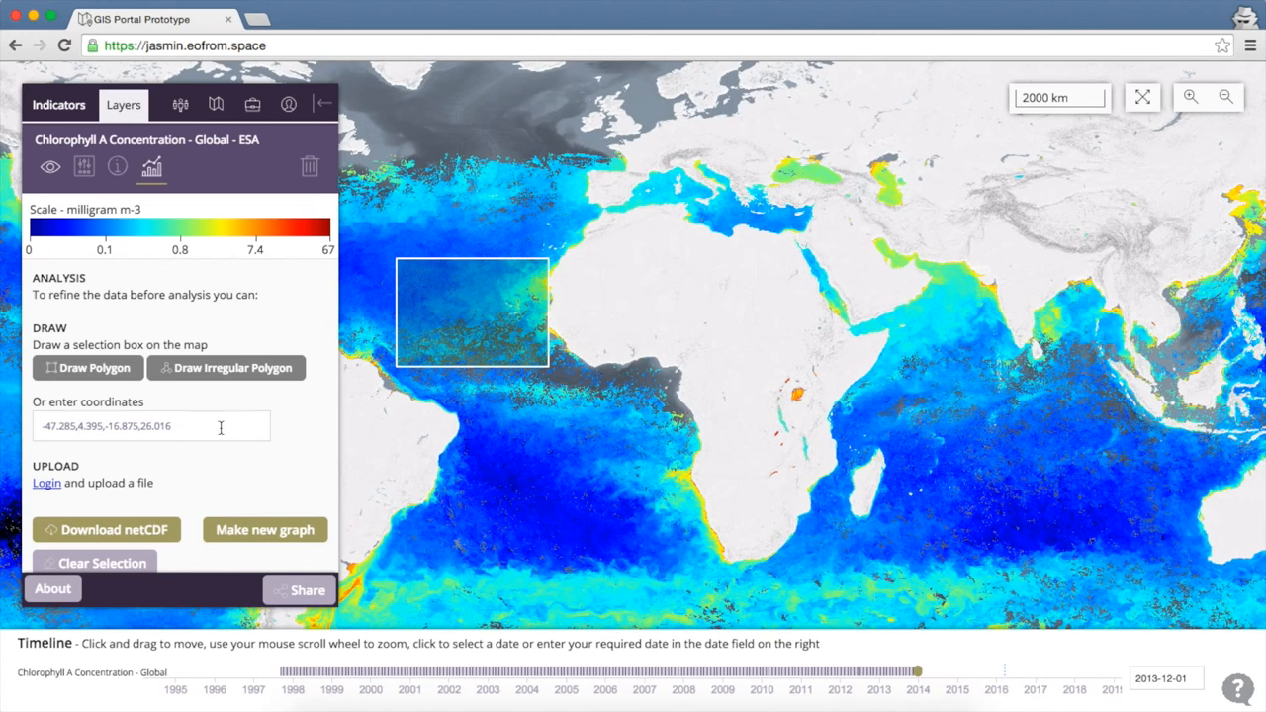
Edit the selection's western longitude to -54.285, giving -54.285,4.395,-16.875,26.016.
left_click(52, 428)
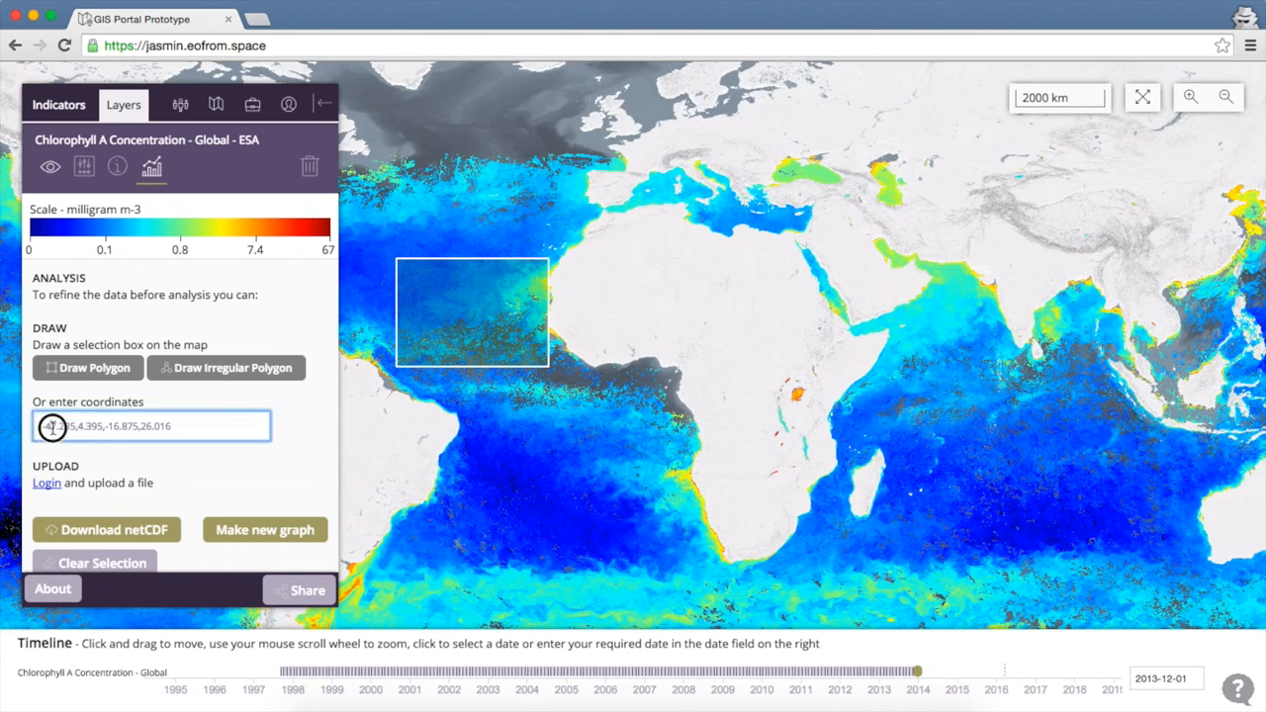
left_click(55, 426)
key("BackSpace")
key("BackSpace")
type("54")
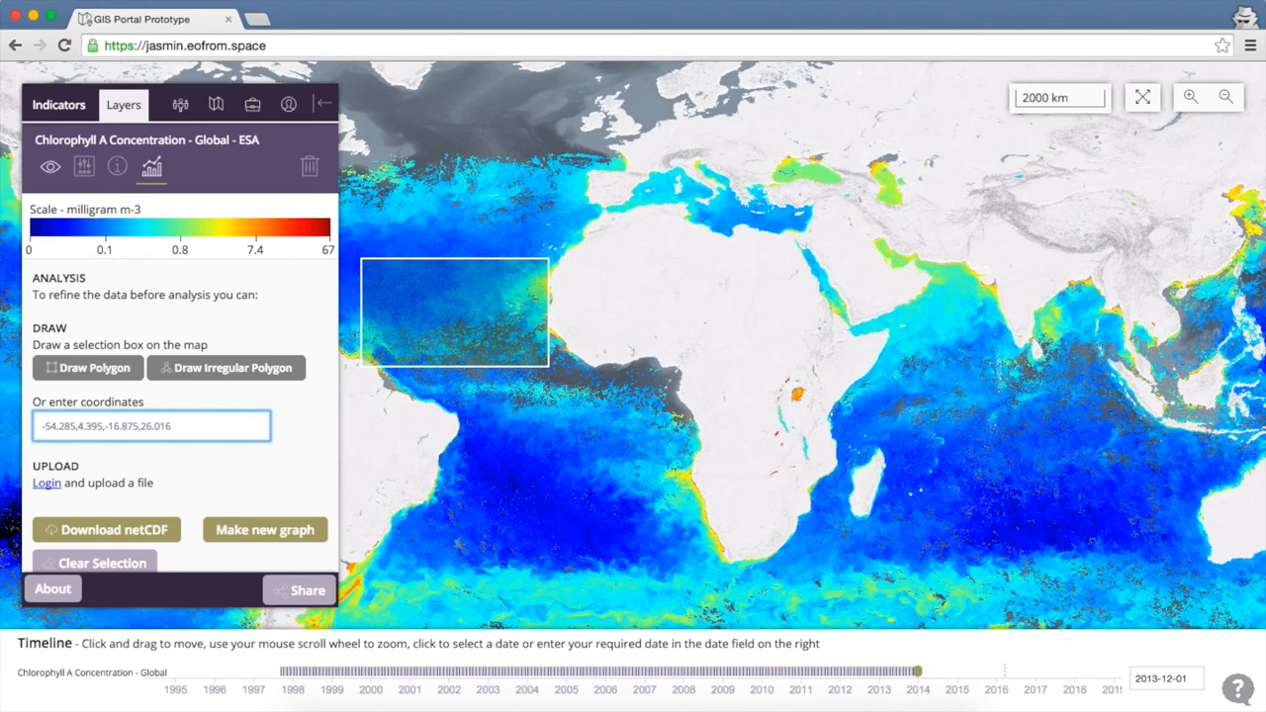
Draw a six-corner irregular polygon over the Atlantic off northwest Africa to replace the rectangle.
left_click(183, 373)
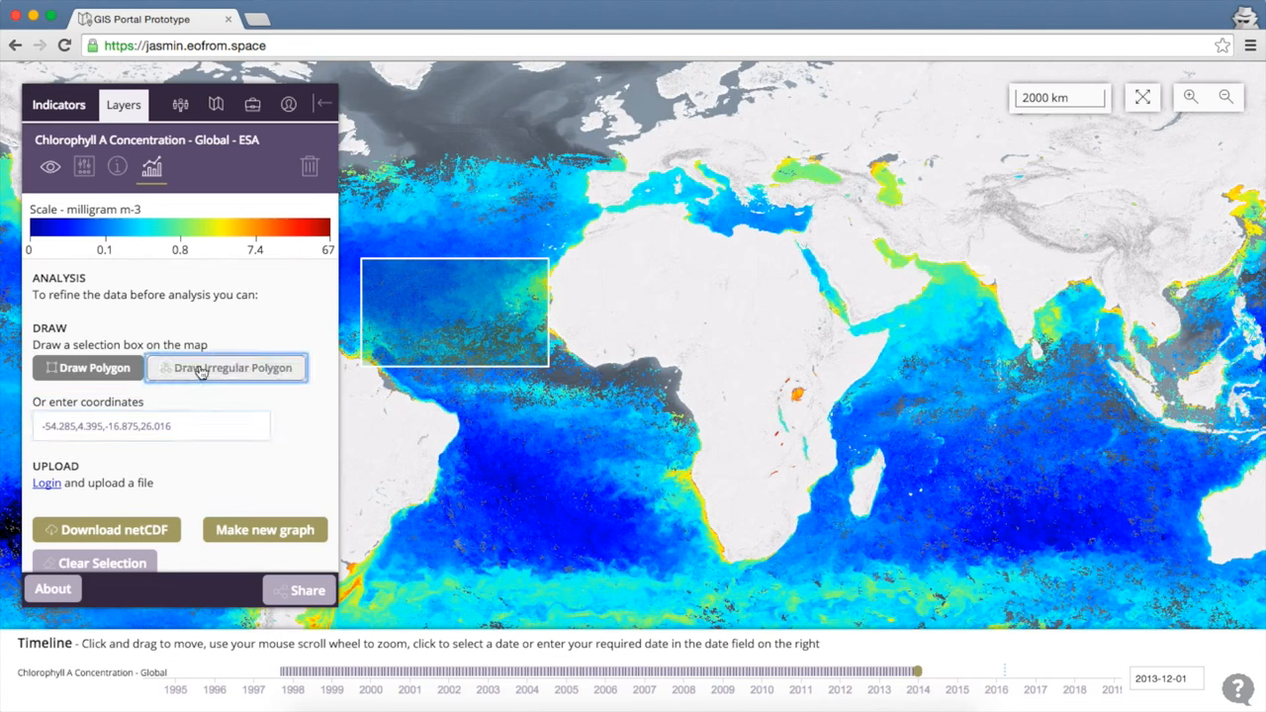
left_click(441, 170)
left_click(525, 195)
left_click(539, 252)
left_click(530, 305)
left_click(457, 308)
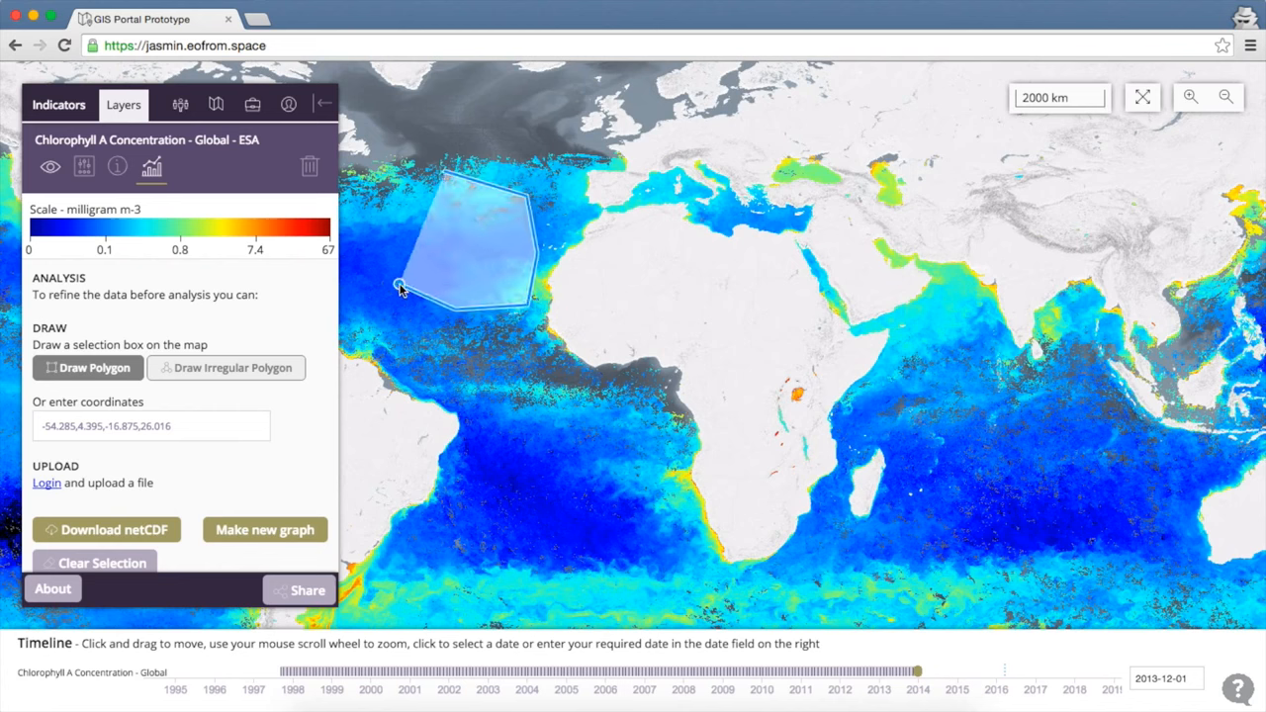
left_click(400, 286)
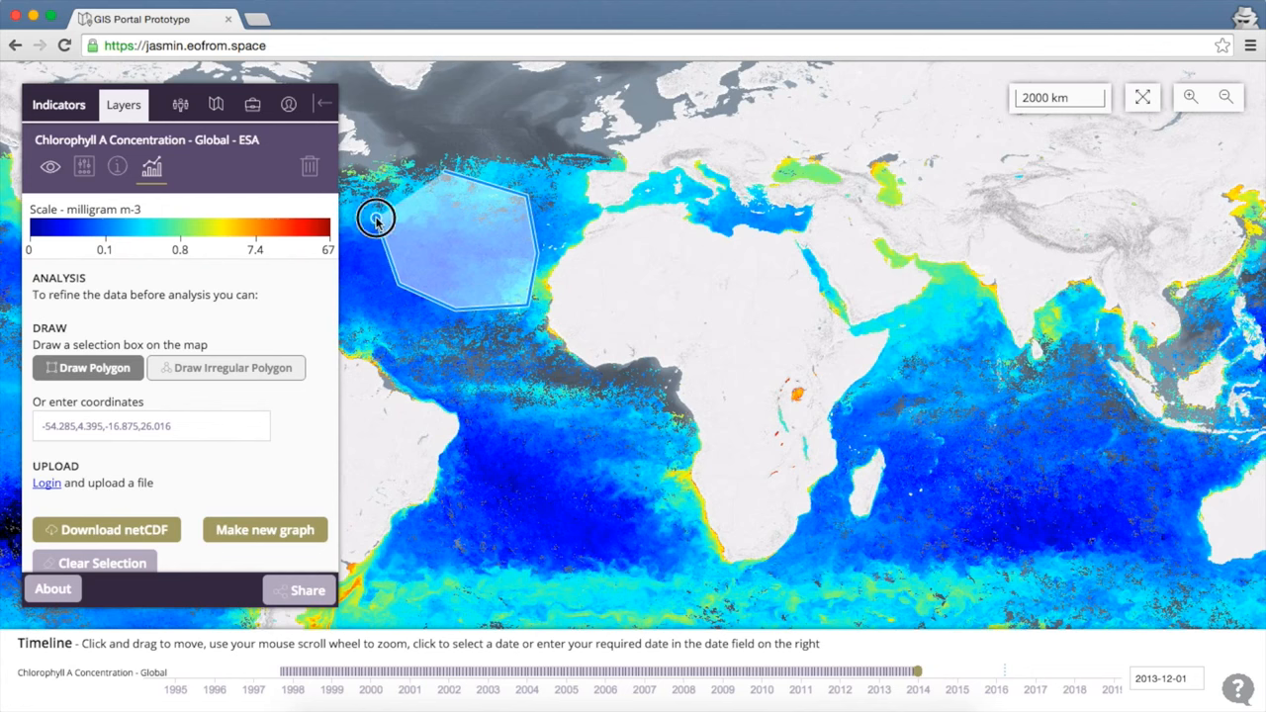
left_click(444, 170)
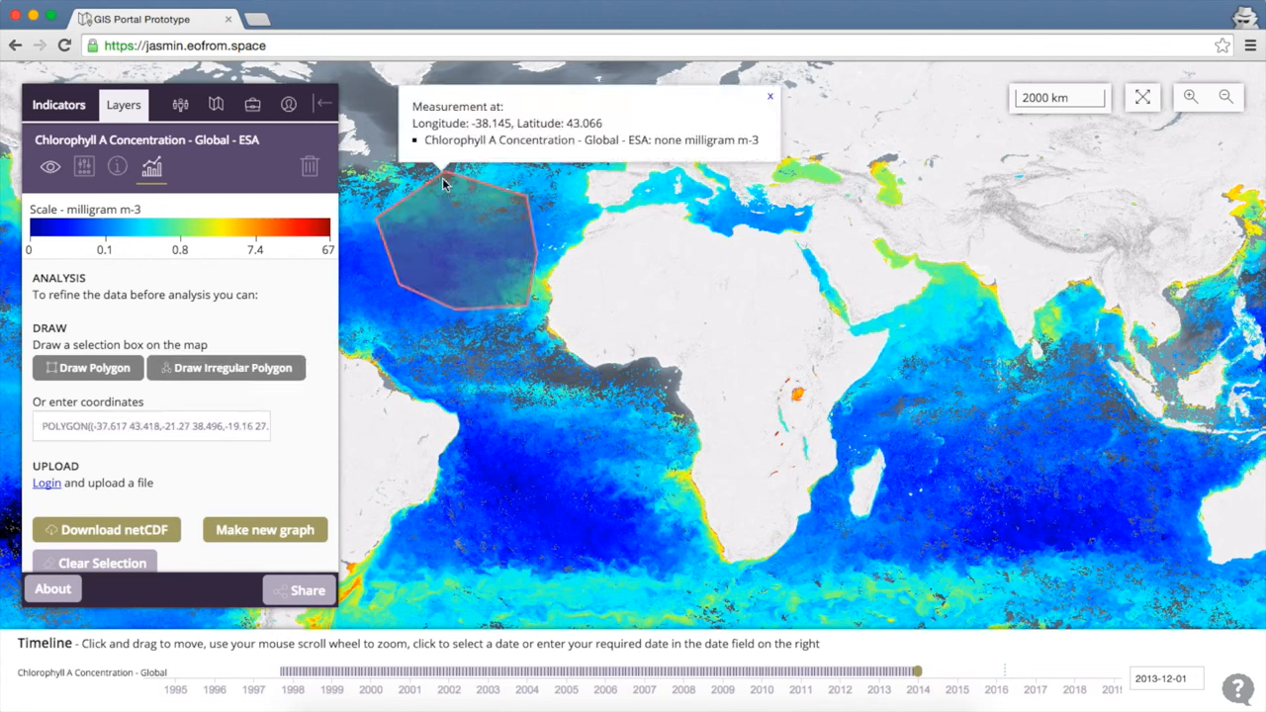
left_click(771, 97)
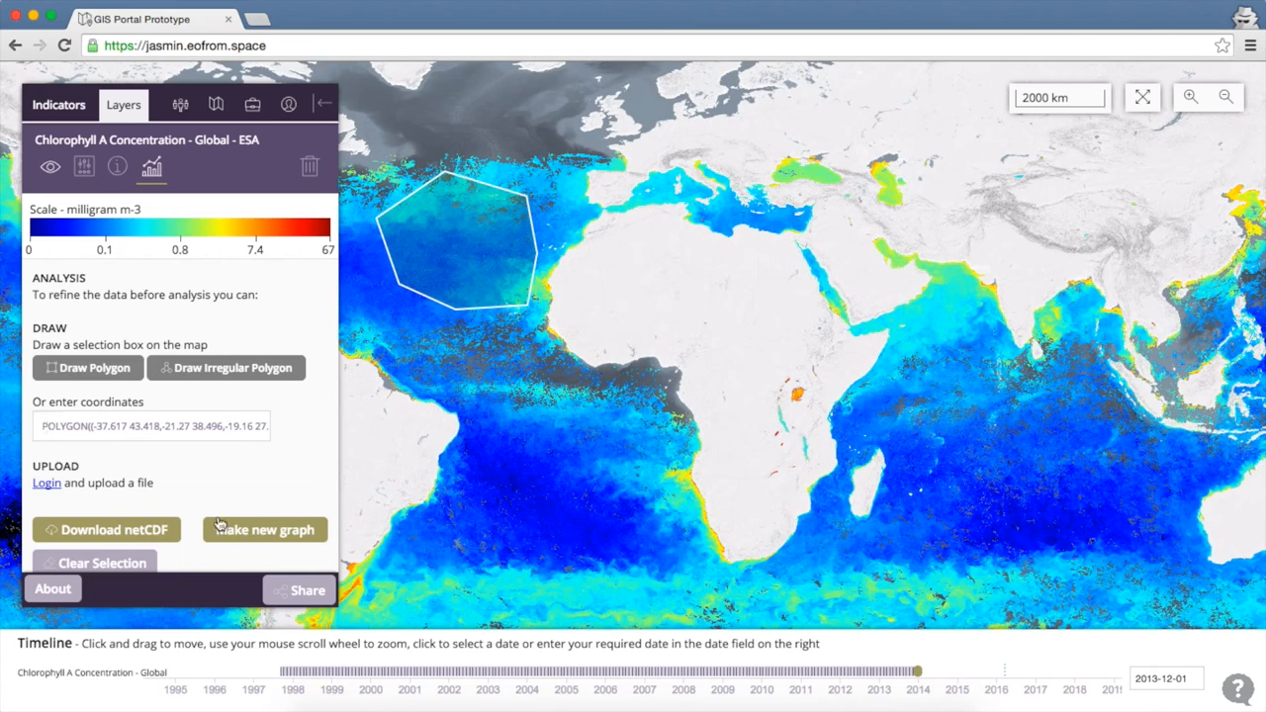
Create a Timeseries chlorophyll graph for 2005-04-09 to 2008-05-17.
left_click(252, 532)
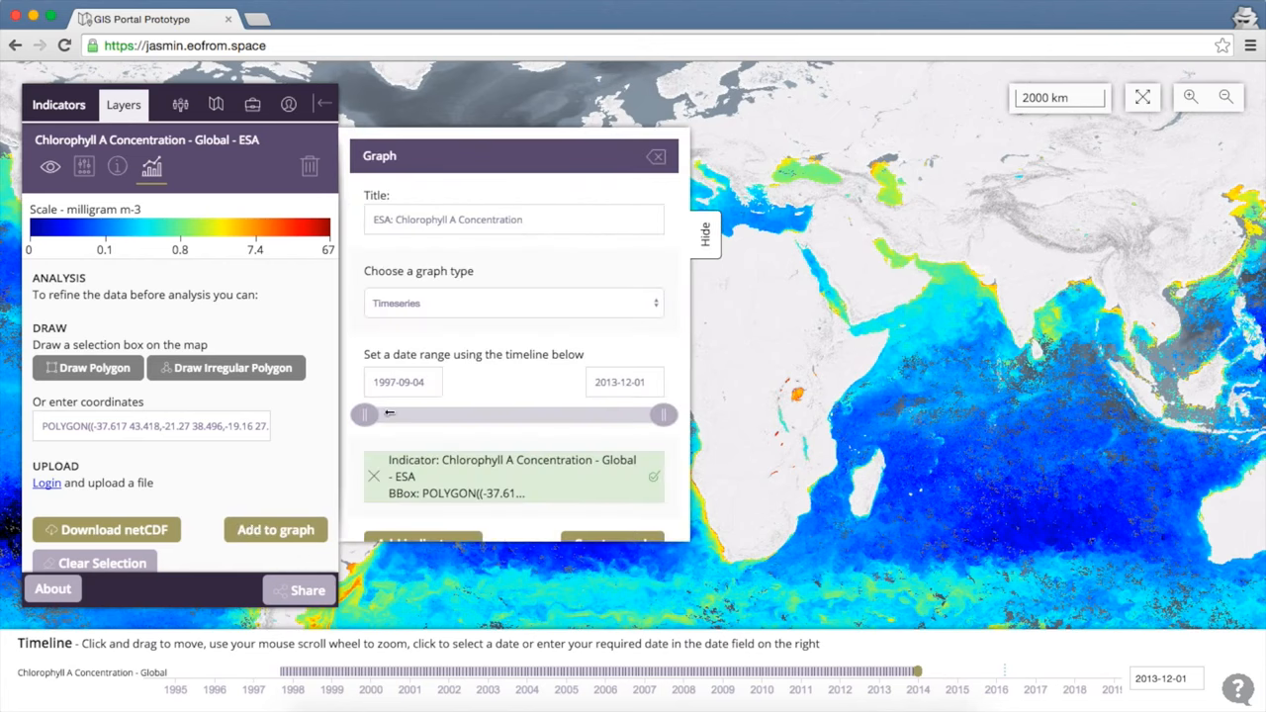
left_click(451, 310)
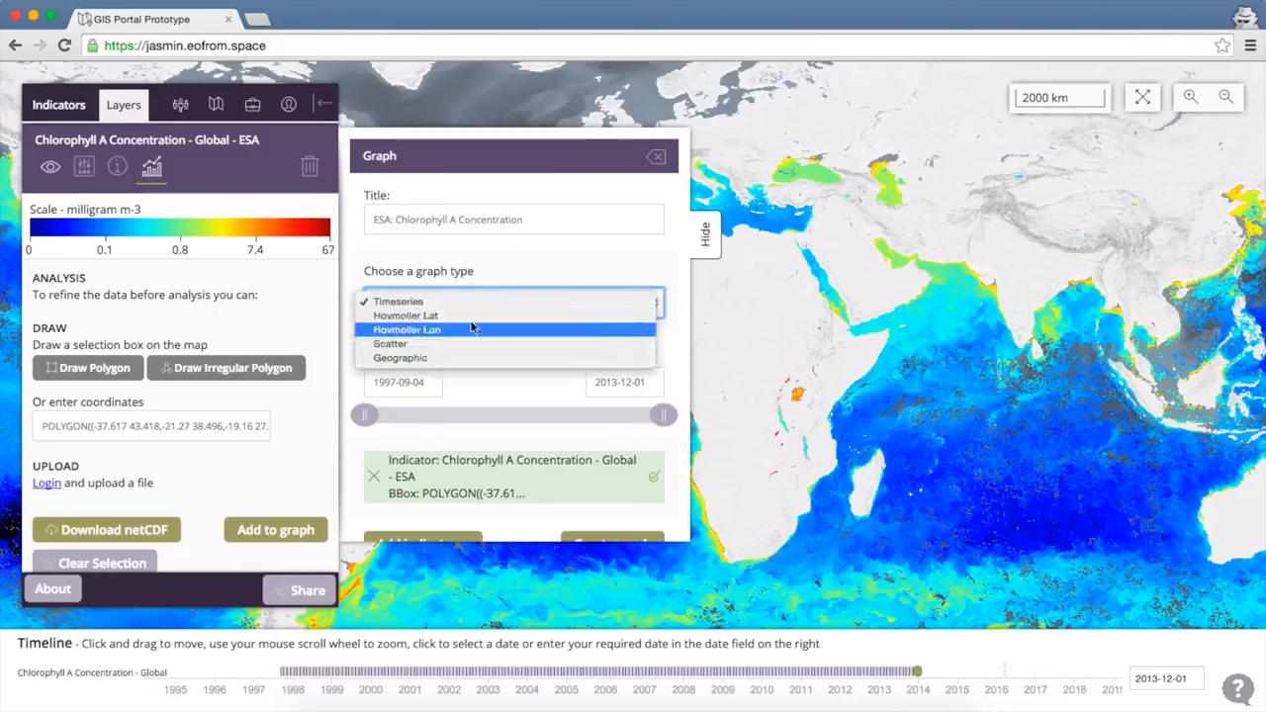
left_click(514, 267)
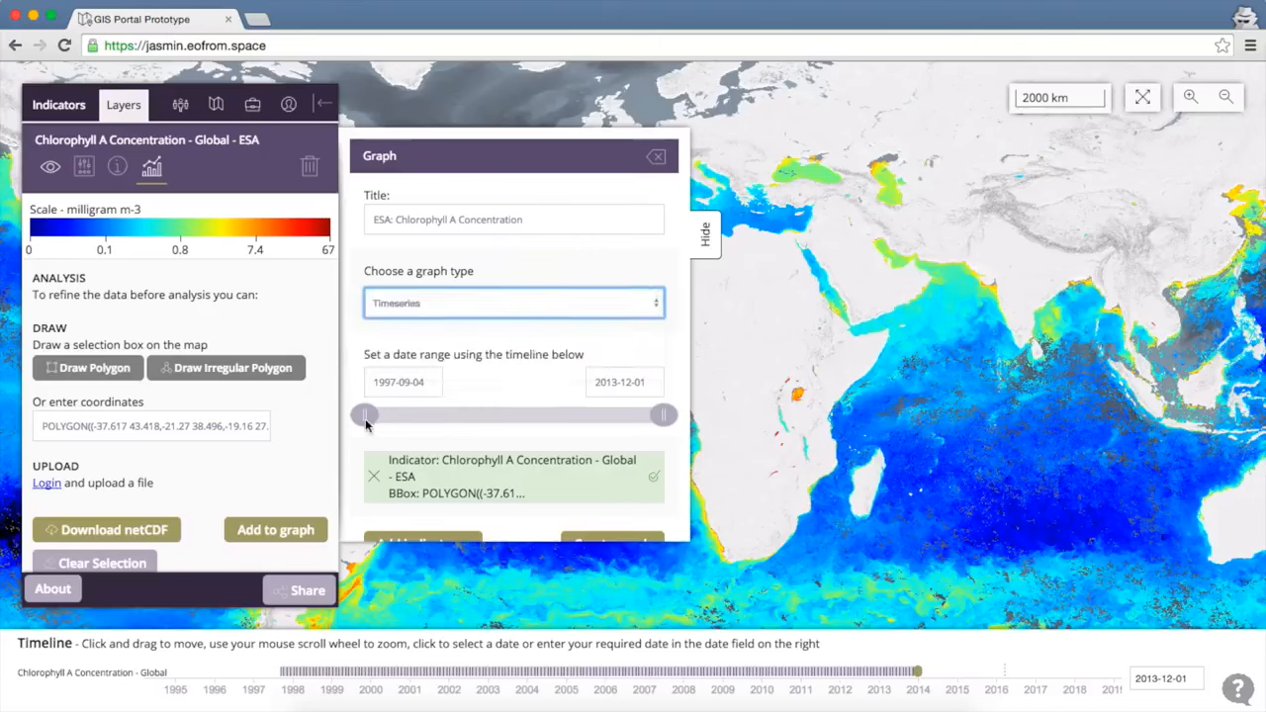
left_click_drag(365, 420, 504, 418)
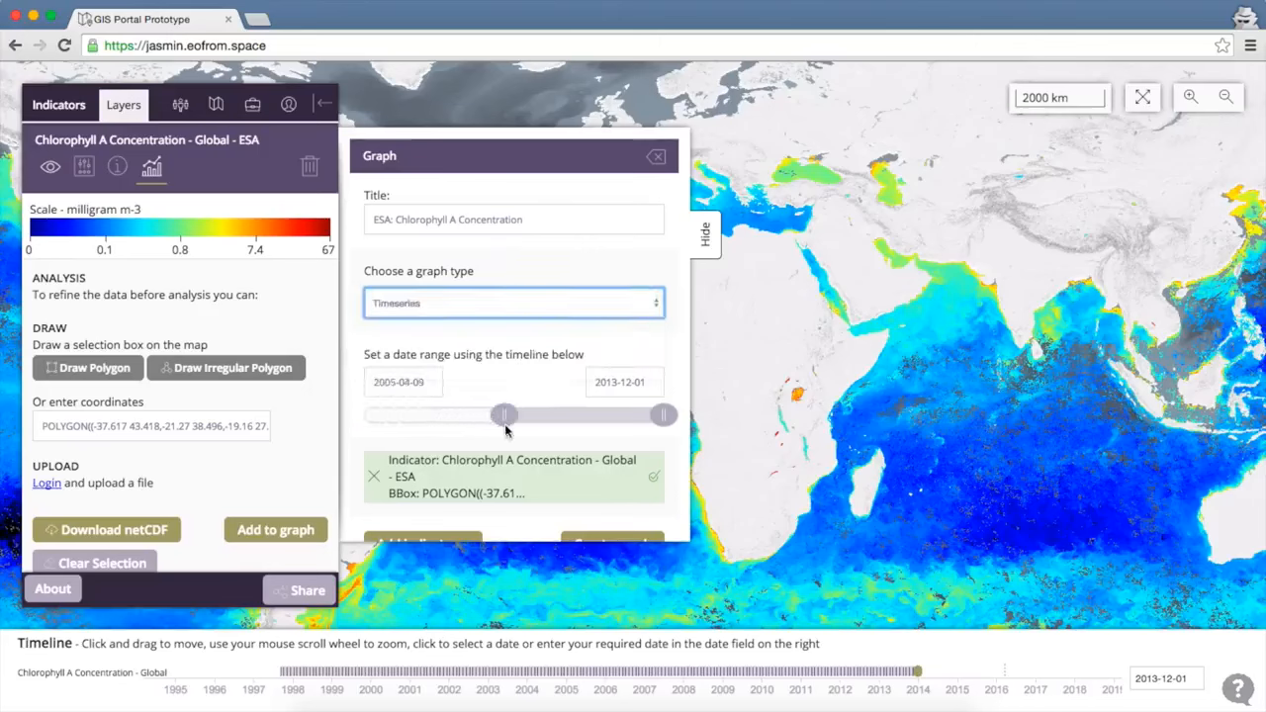
left_click_drag(663, 415, 558, 419)
scroll(558, 420, "down", 1)
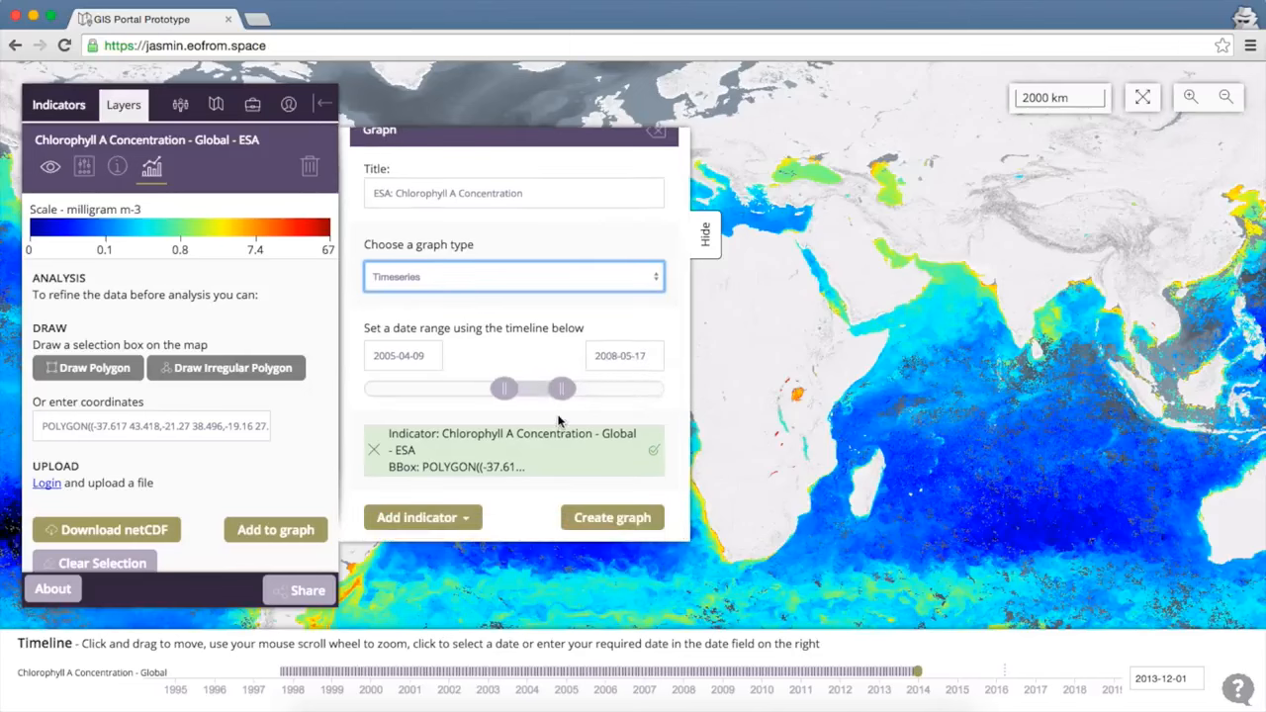
left_click(613, 518)
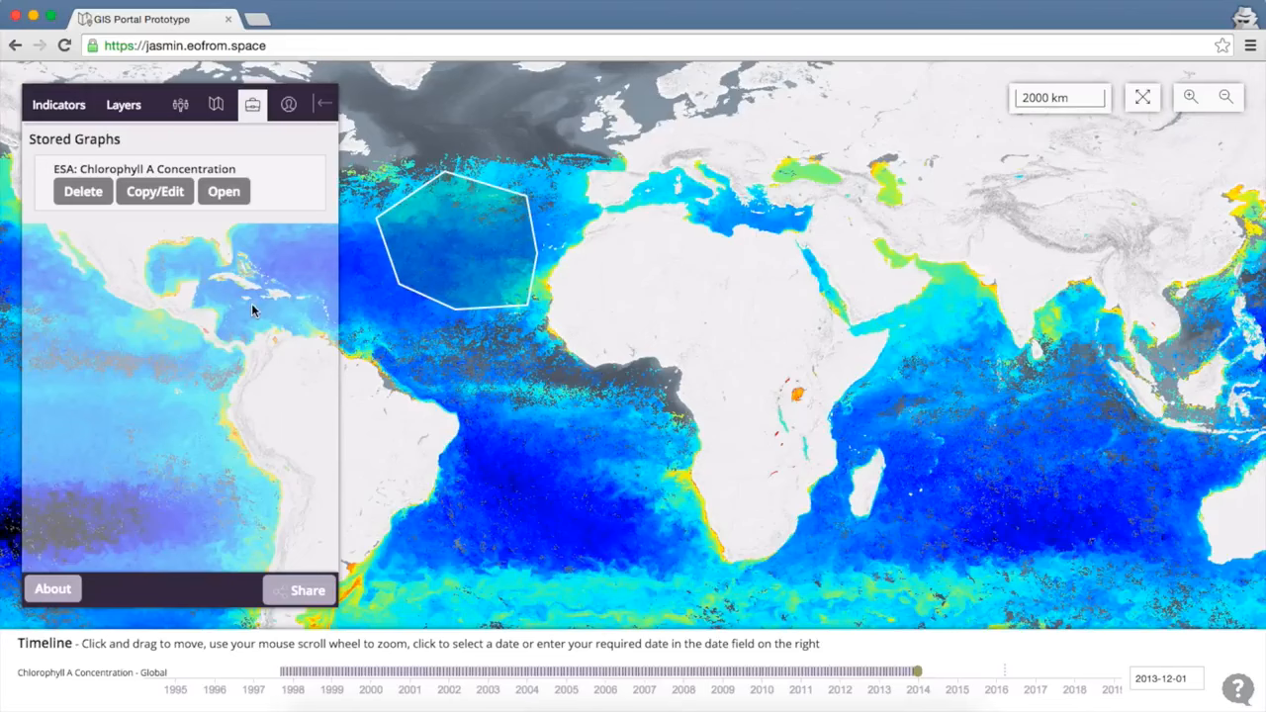
left_click(220, 200)
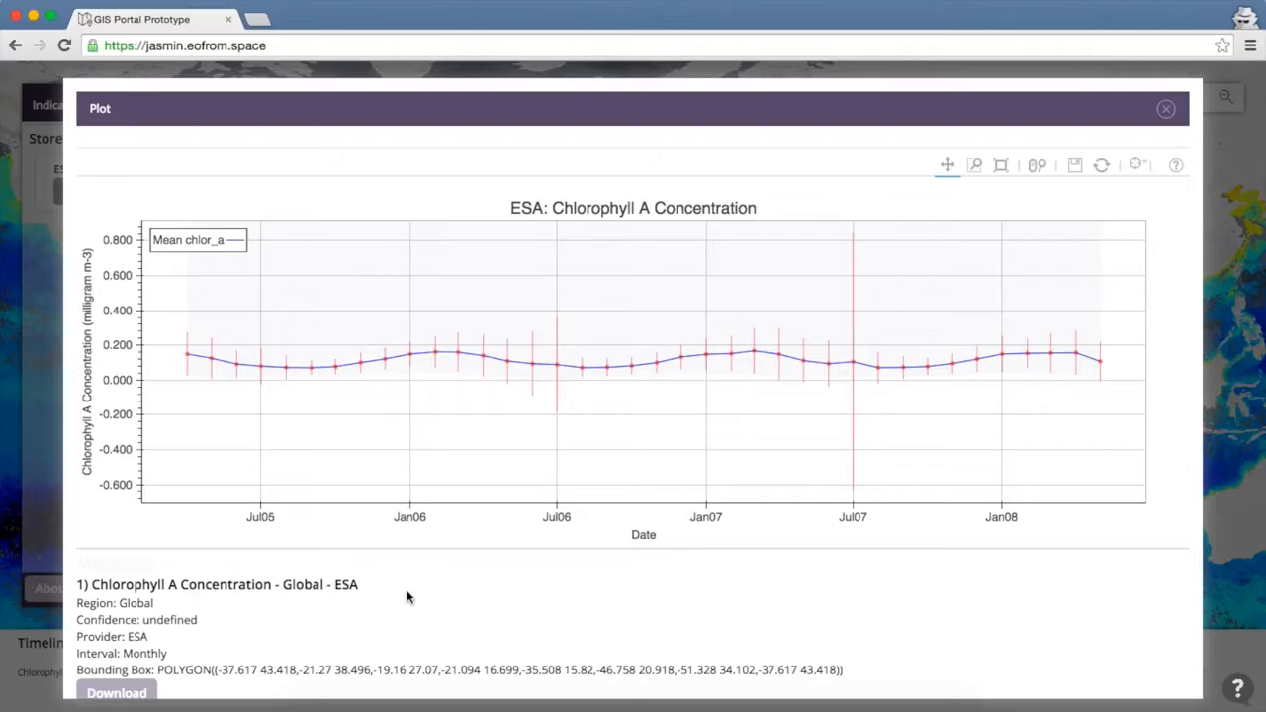
scroll(406, 597, "down", 1)
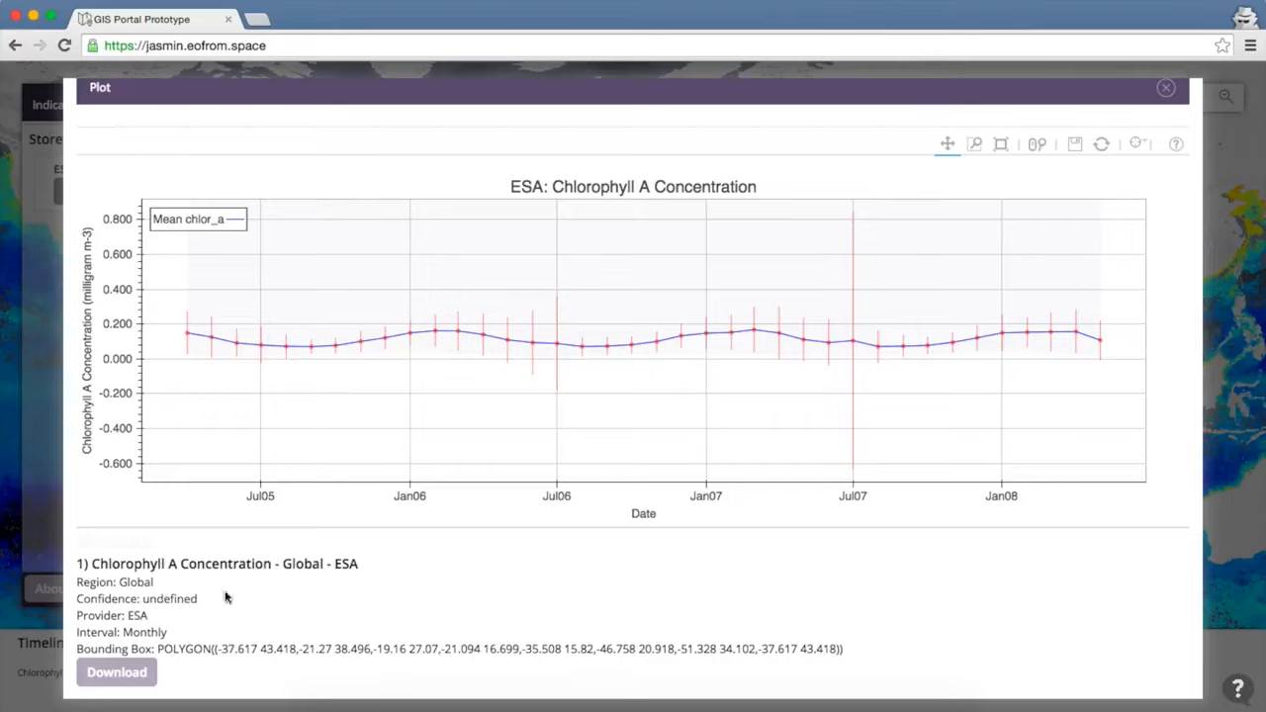
scroll(387, 586, "up", 1)
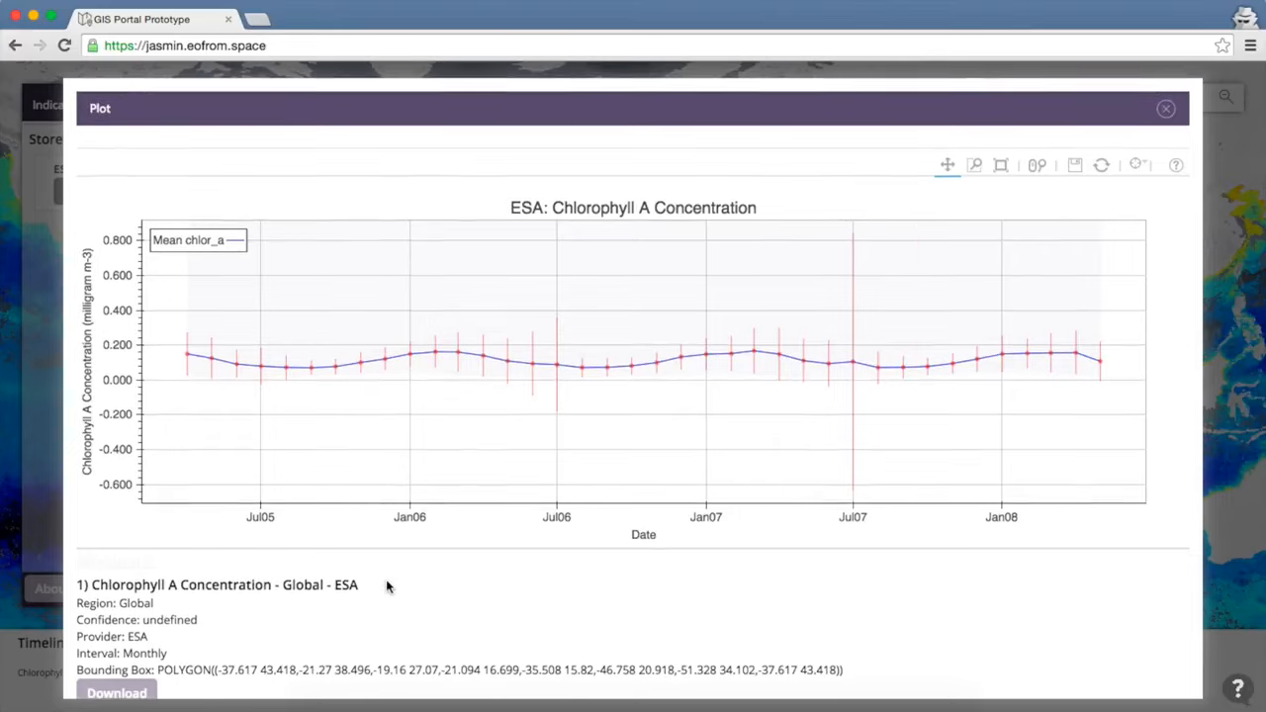
left_click(1038, 168)
scroll(856, 366, "up", 5)
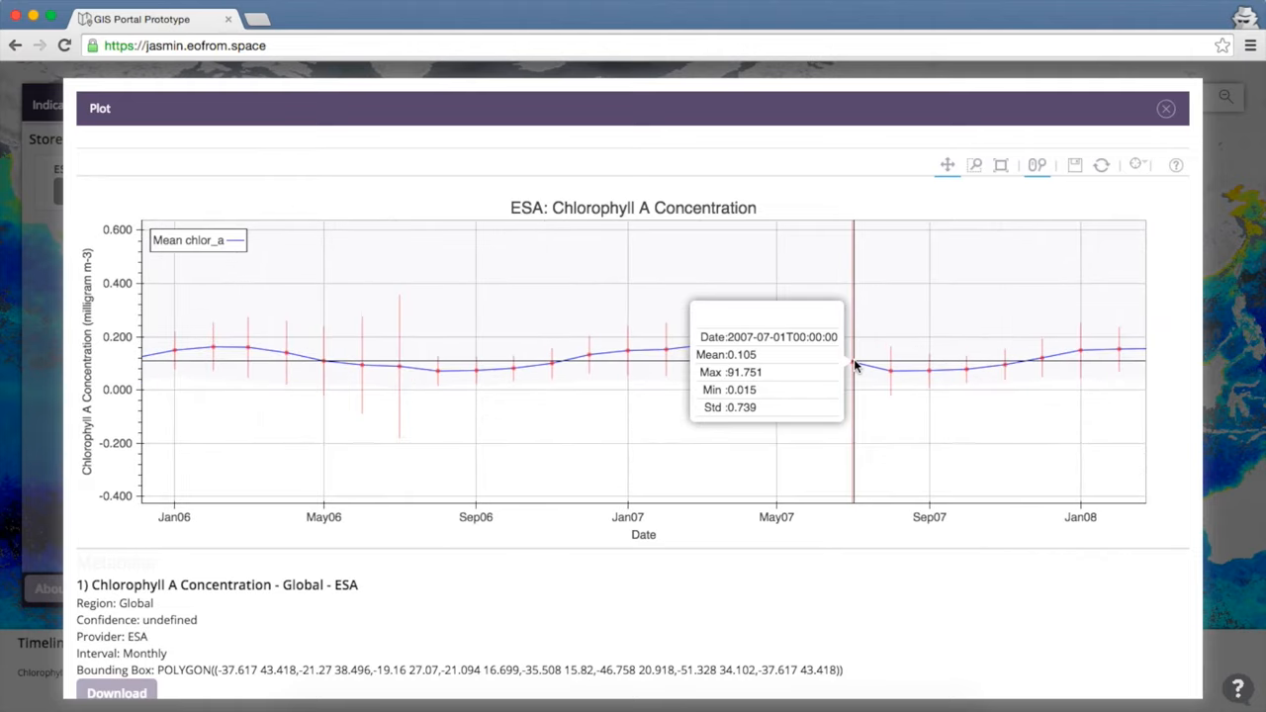
scroll(853, 360, "up", 2)
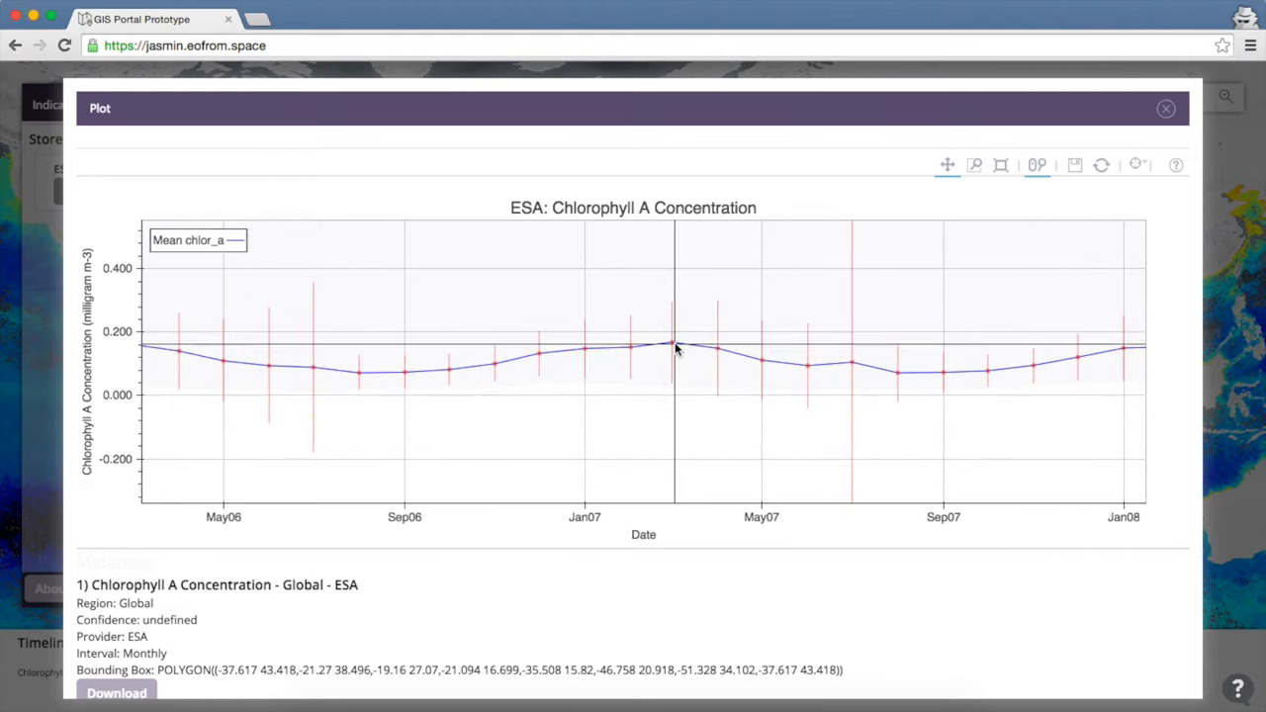
mouse_move(674, 345)
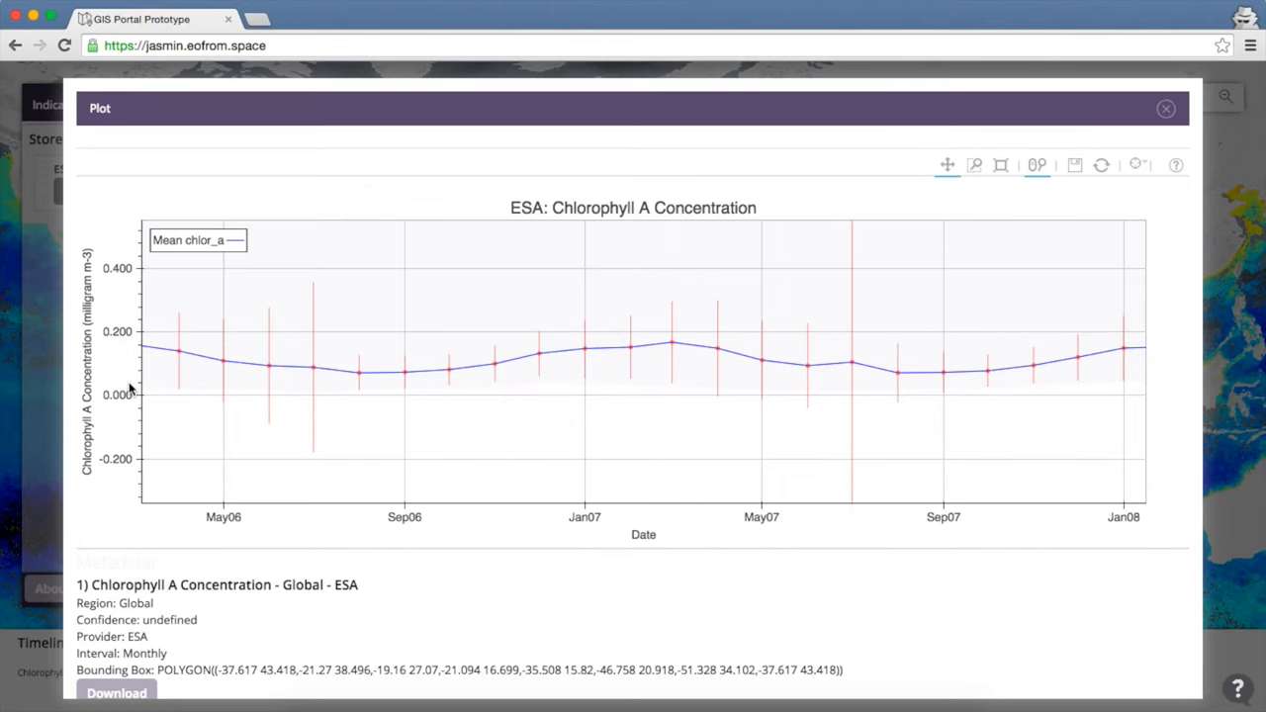
scroll(128, 388, "up", 4)
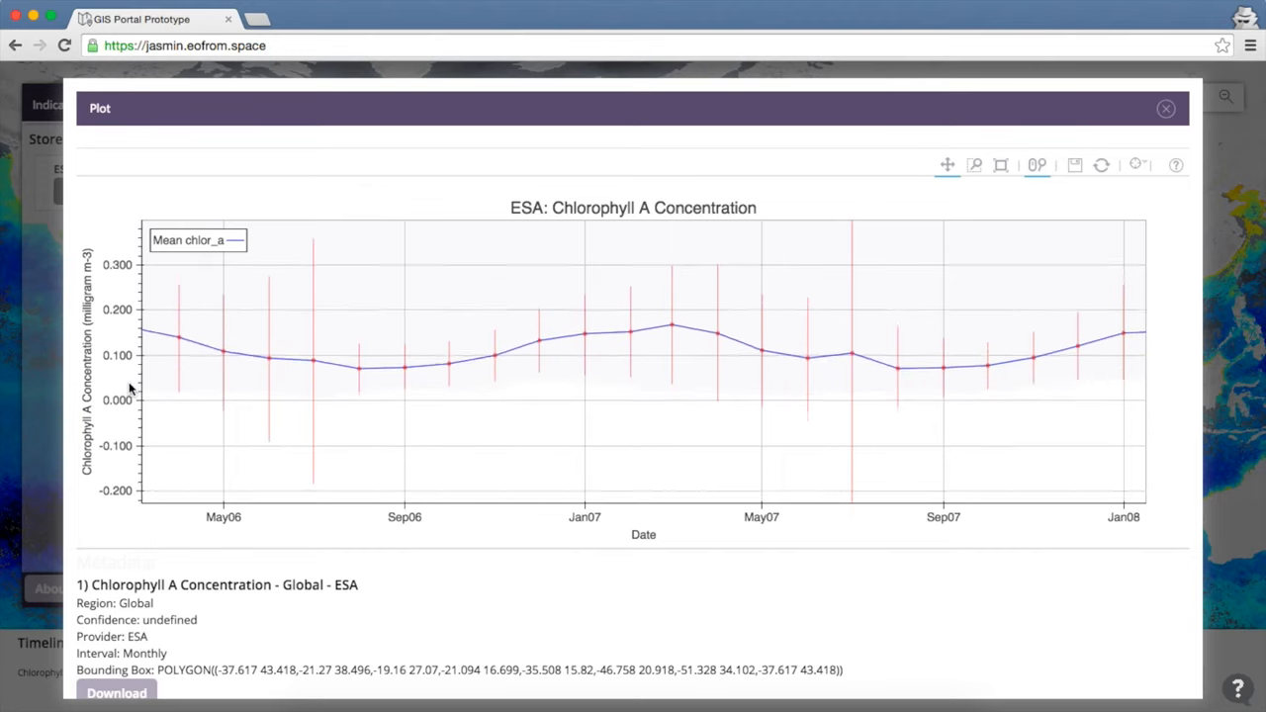
scroll(128, 388, "up", 2)
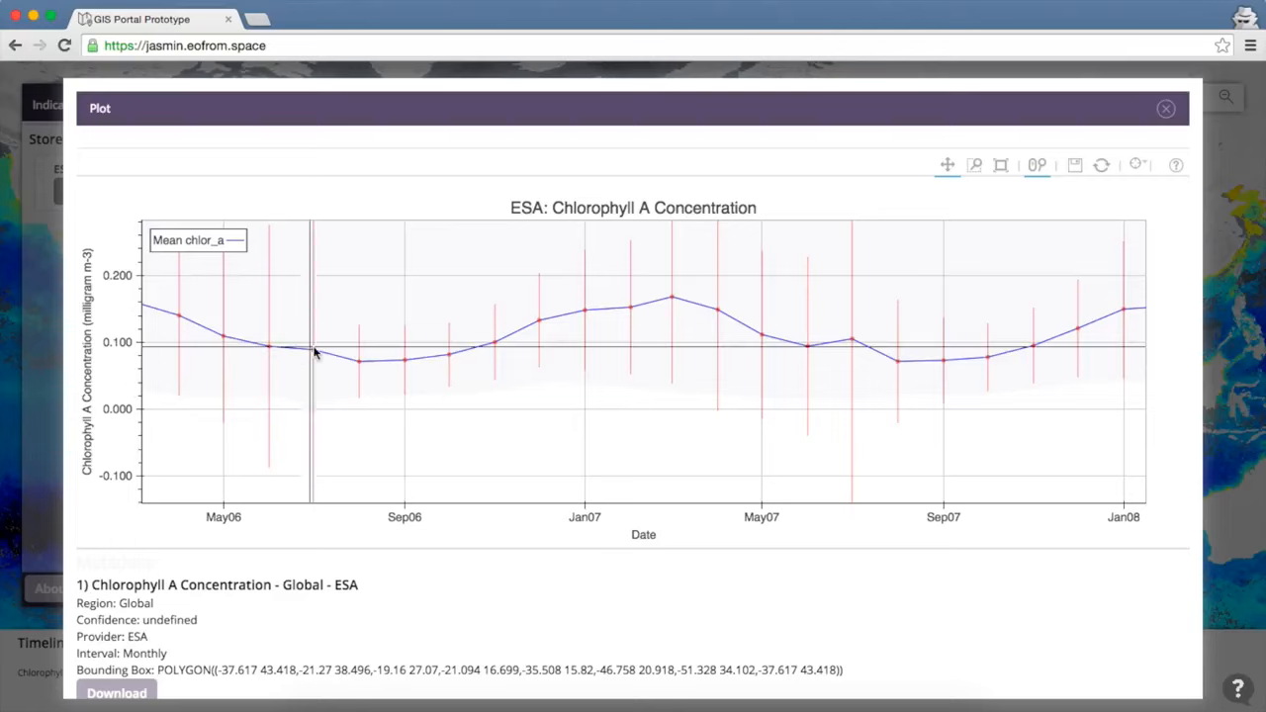
left_click_drag(315, 352, 347, 421)
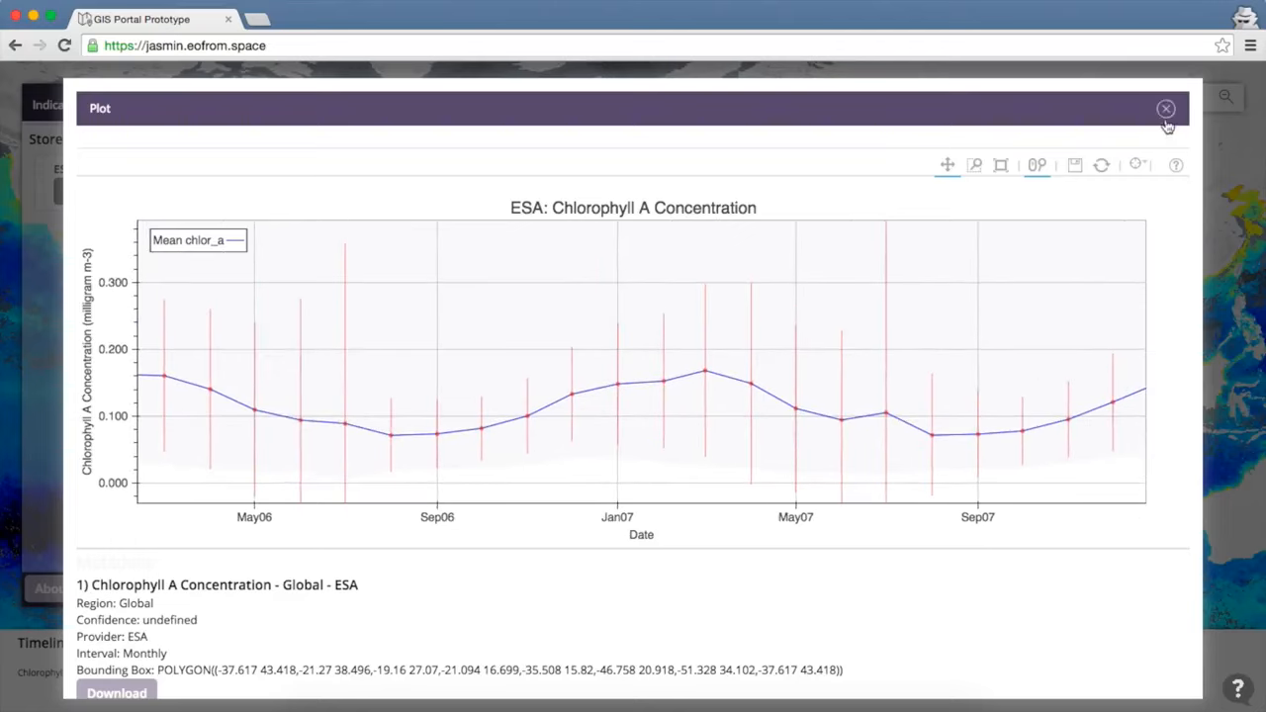
left_click(1071, 168)
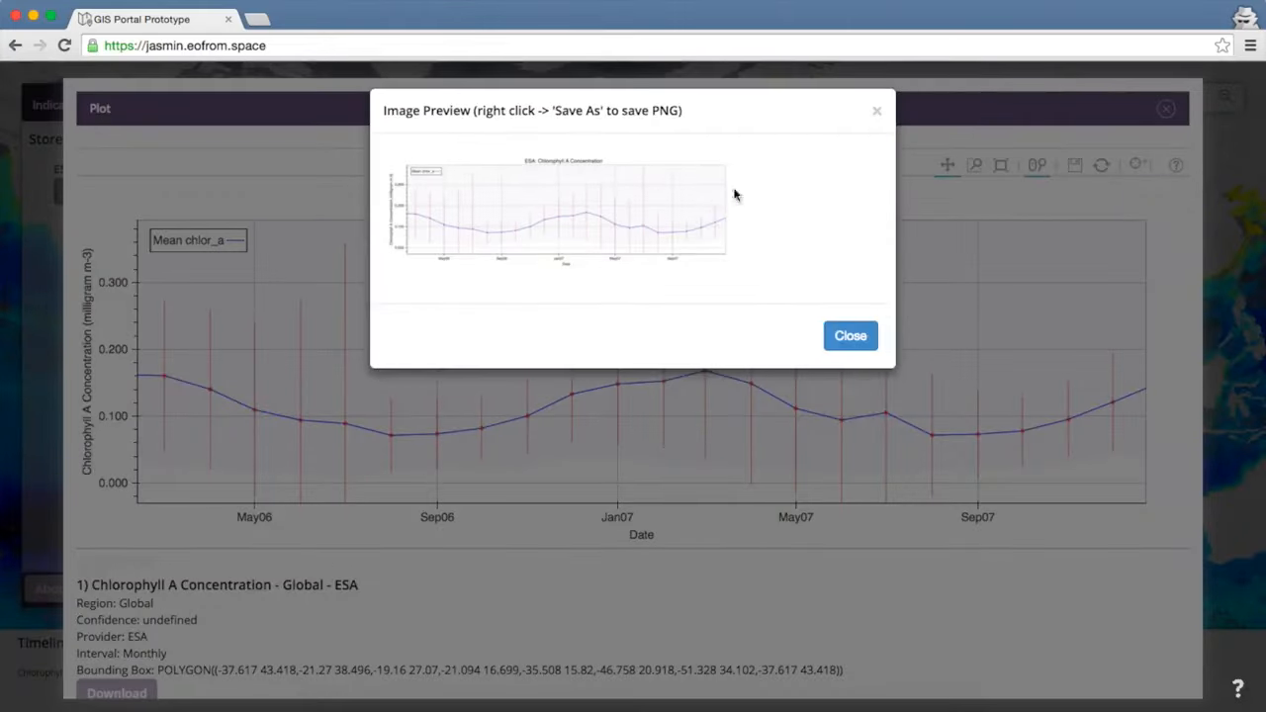
left_click(876, 115)
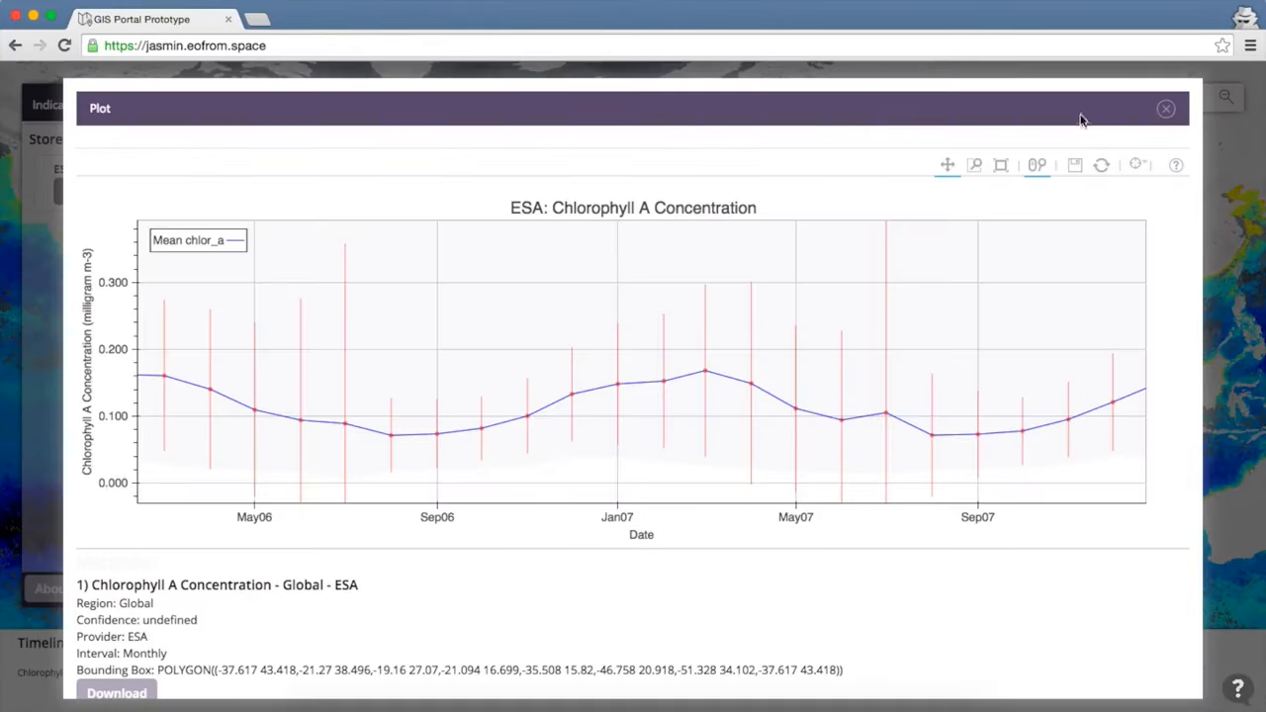
left_click(1167, 111)
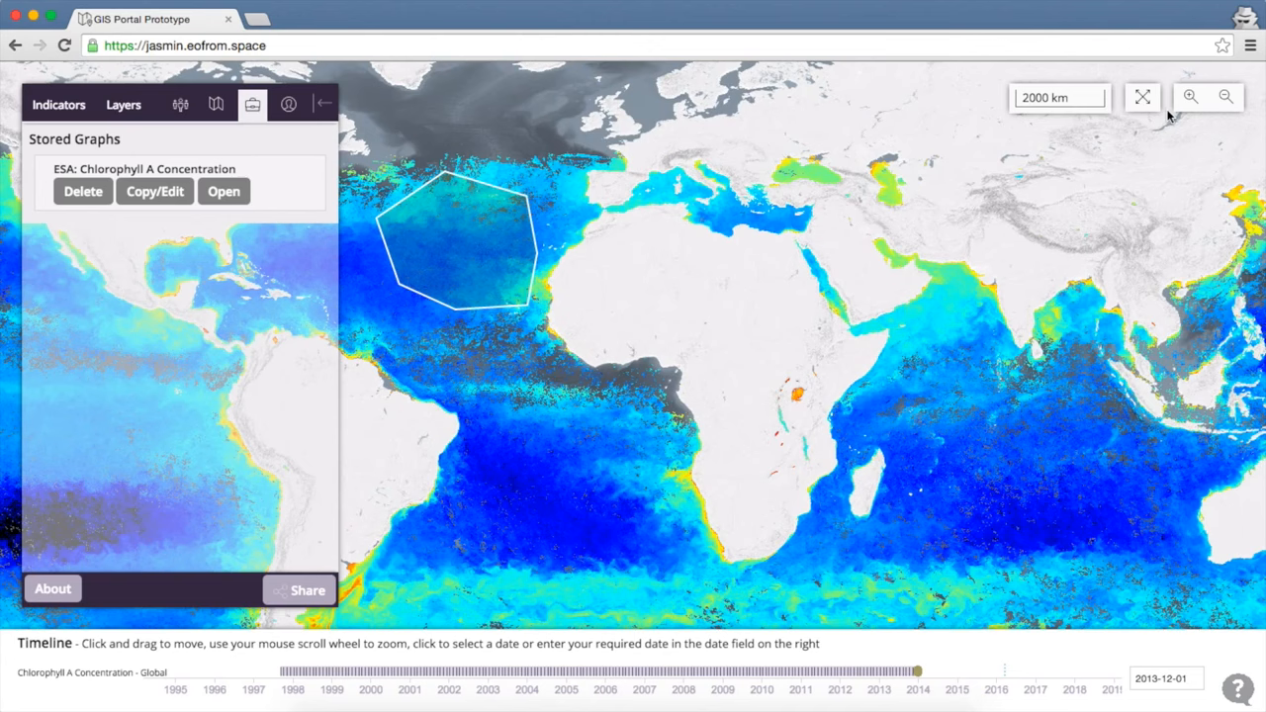
Create a Hovmoller Lat chlorophyll graph spanning 2007-12-29 to 2011-02-05.
left_click(121, 113)
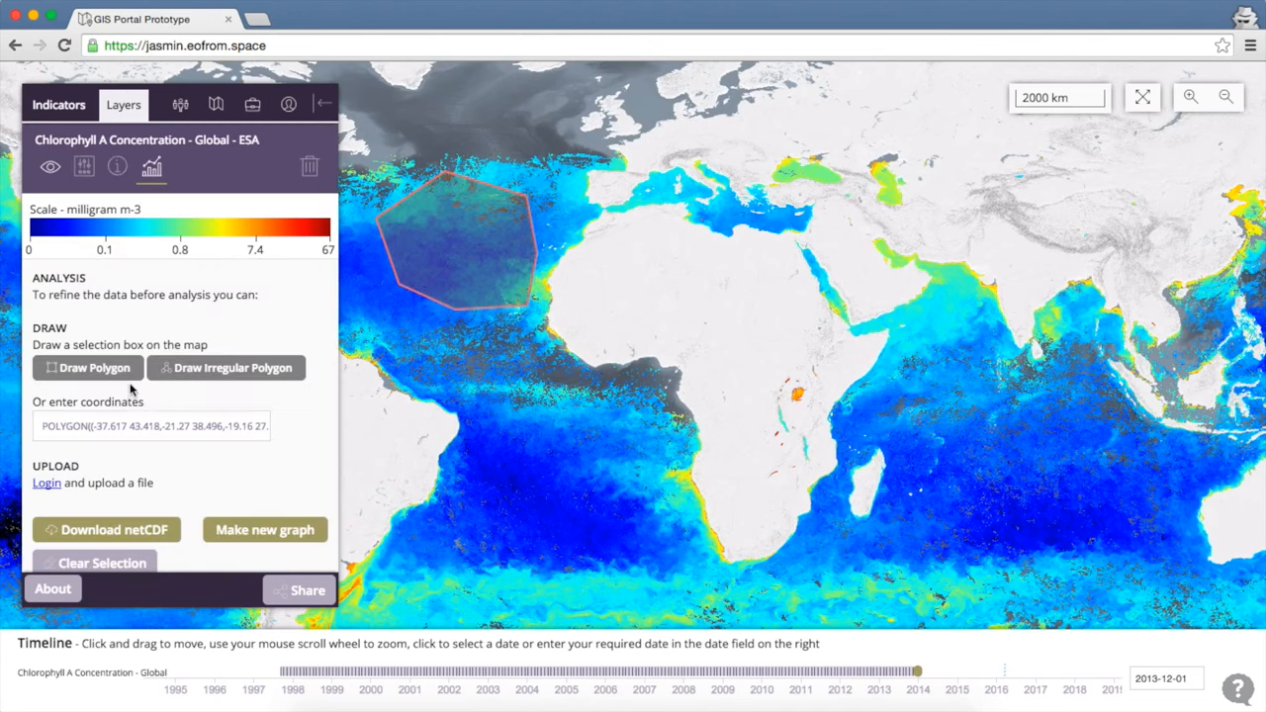
left_click(270, 534)
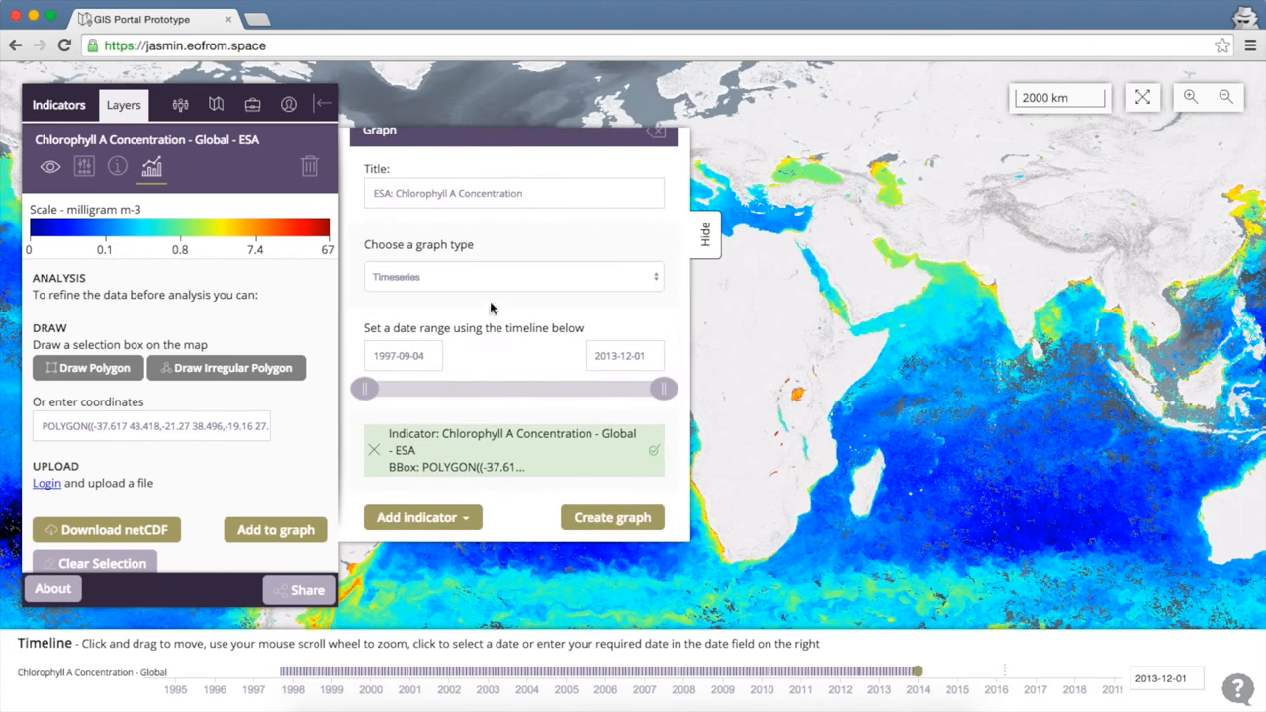
left_click(513, 283)
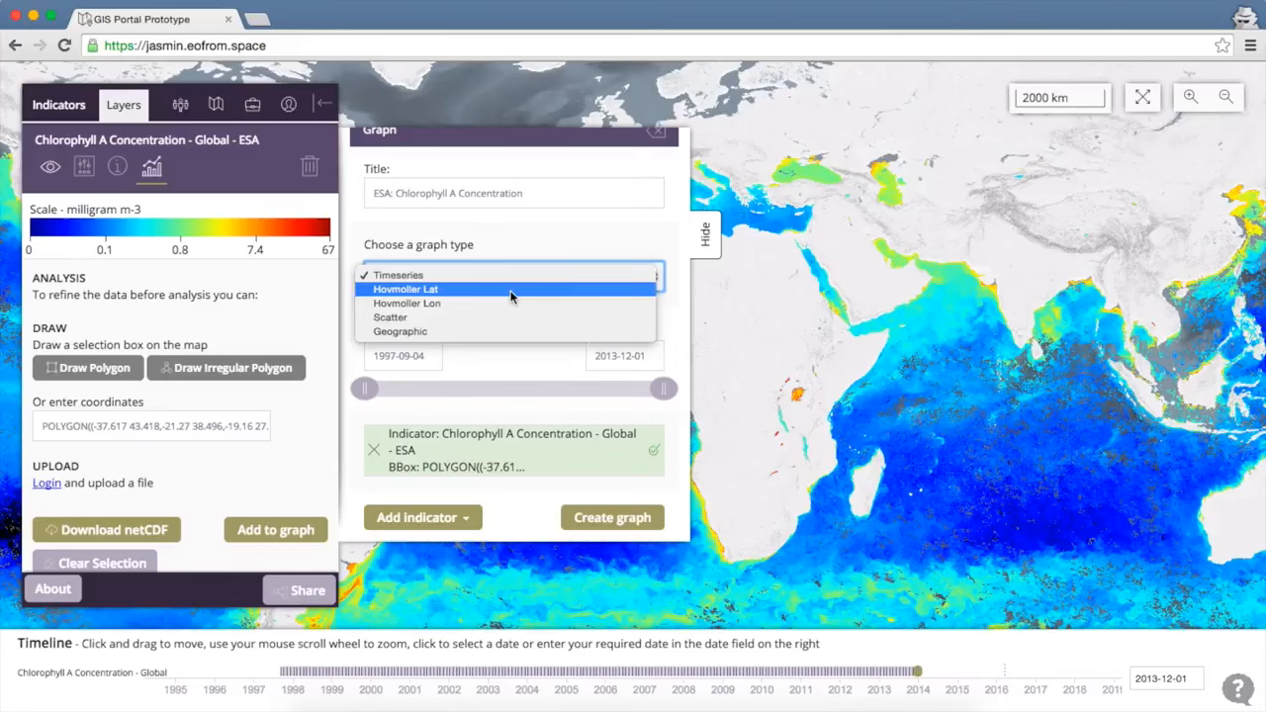
left_click(511, 291)
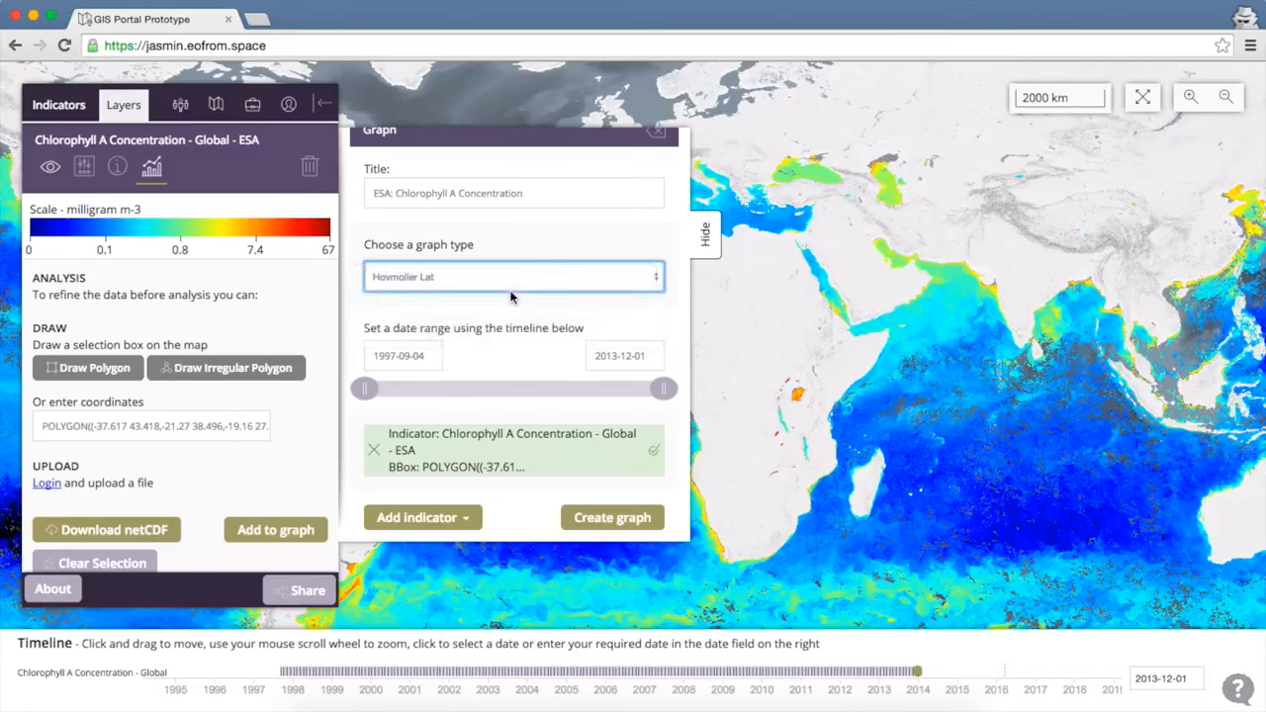
left_click_drag(363, 389, 554, 390)
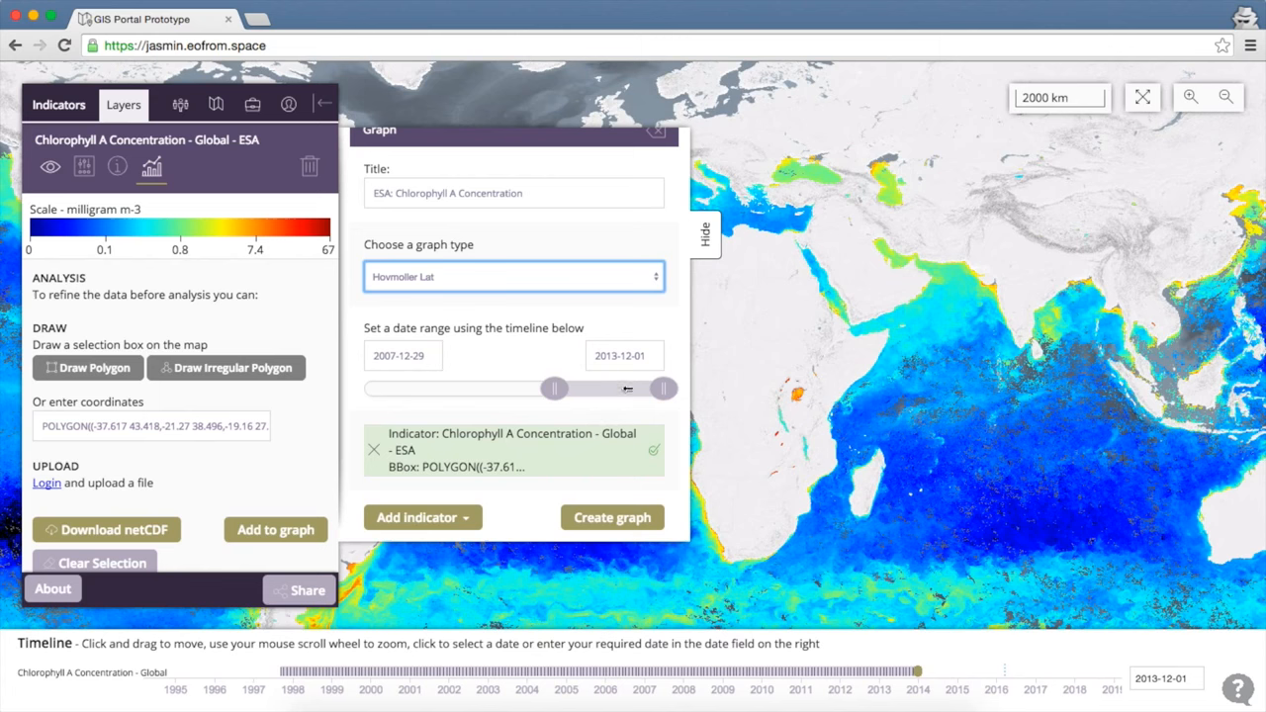
left_click_drag(659, 390, 612, 390)
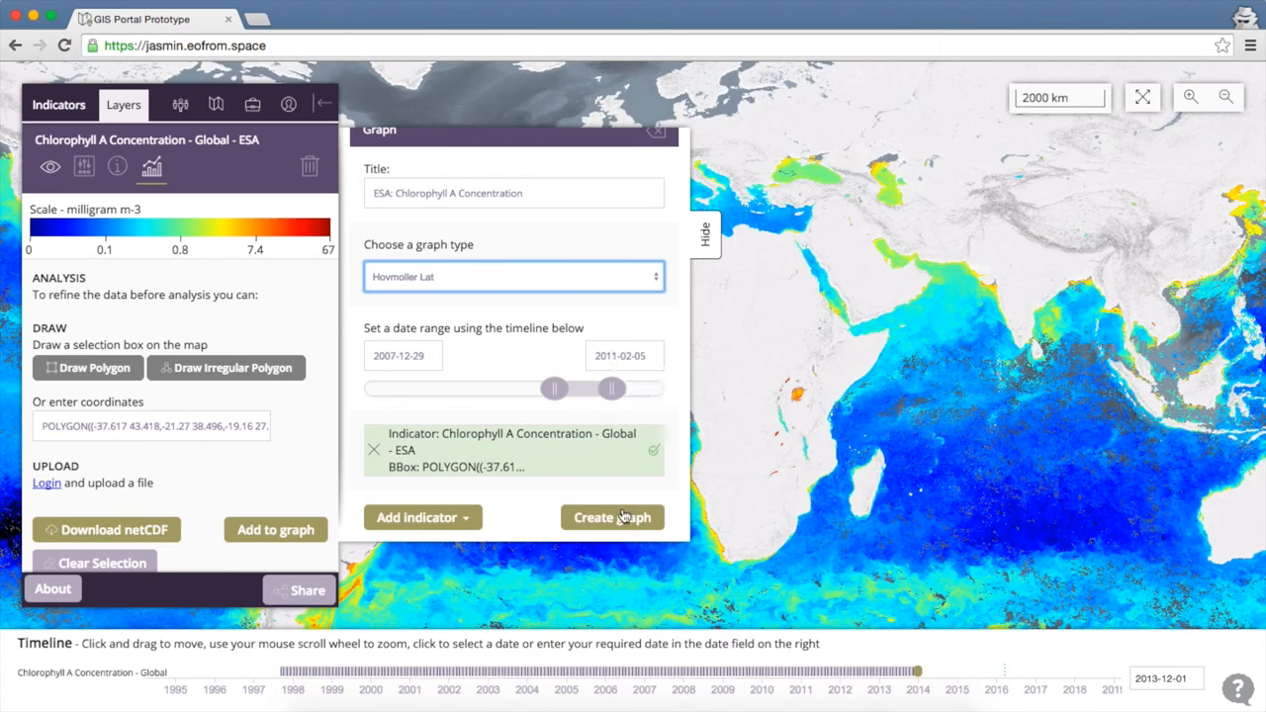
left_click(613, 519)
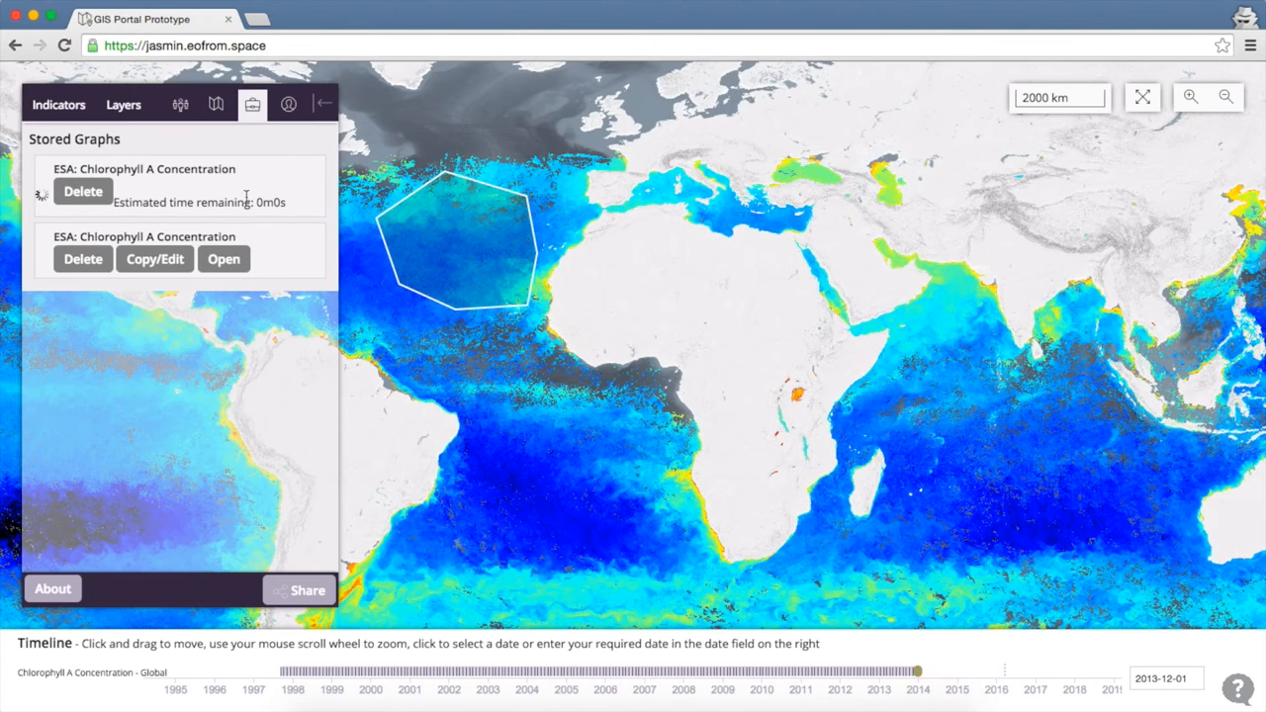
View and close the finished Hovmoller plot, then begin another new chlorophyll graph.
left_click(237, 195)
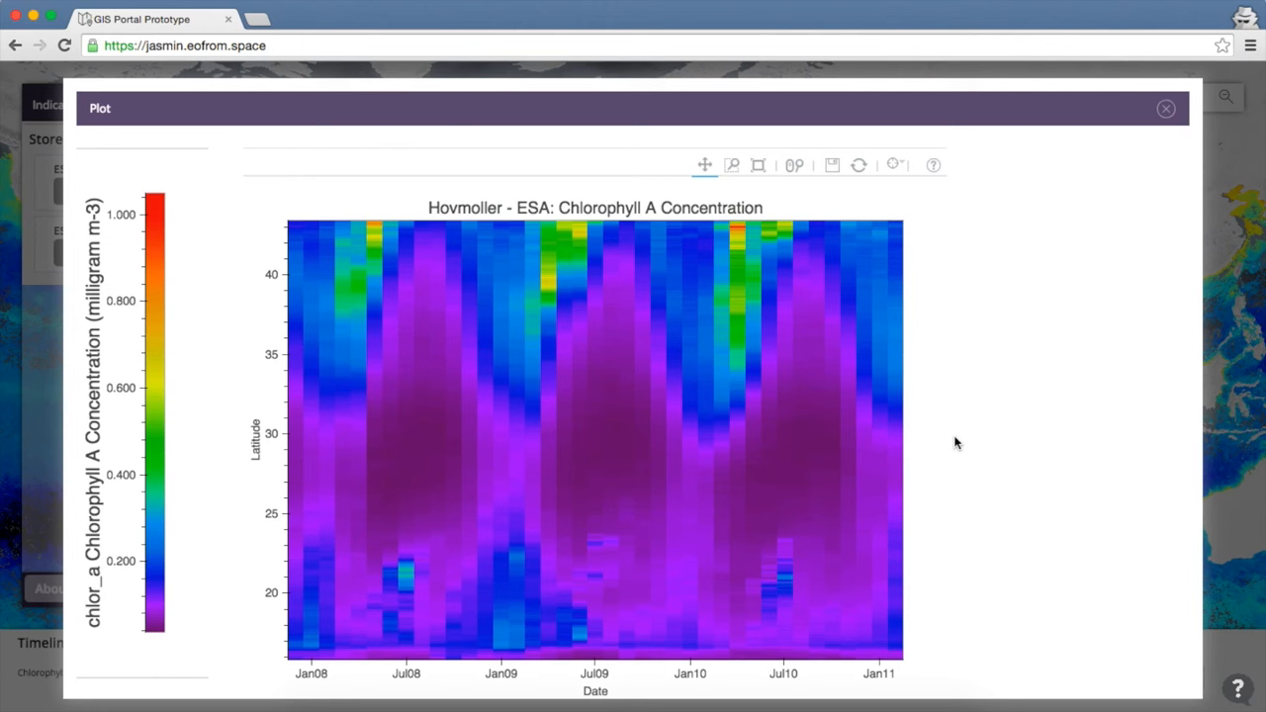
left_click(1165, 107)
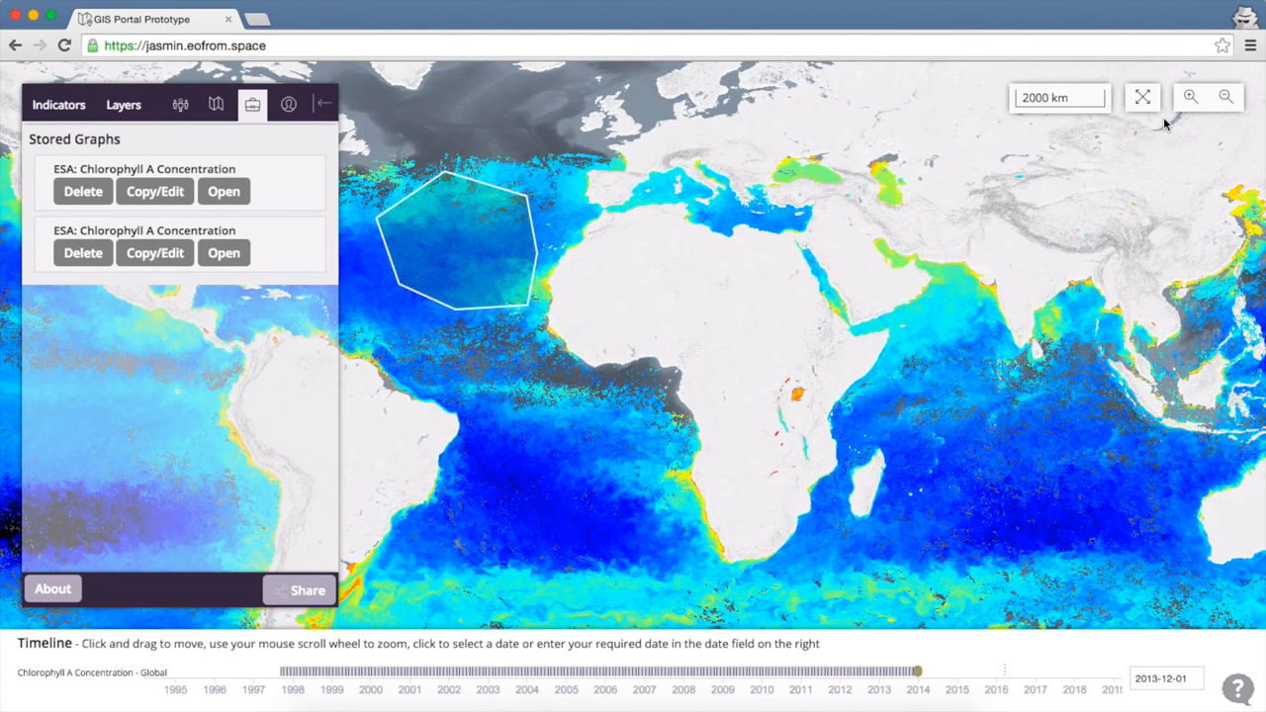
left_click(124, 107)
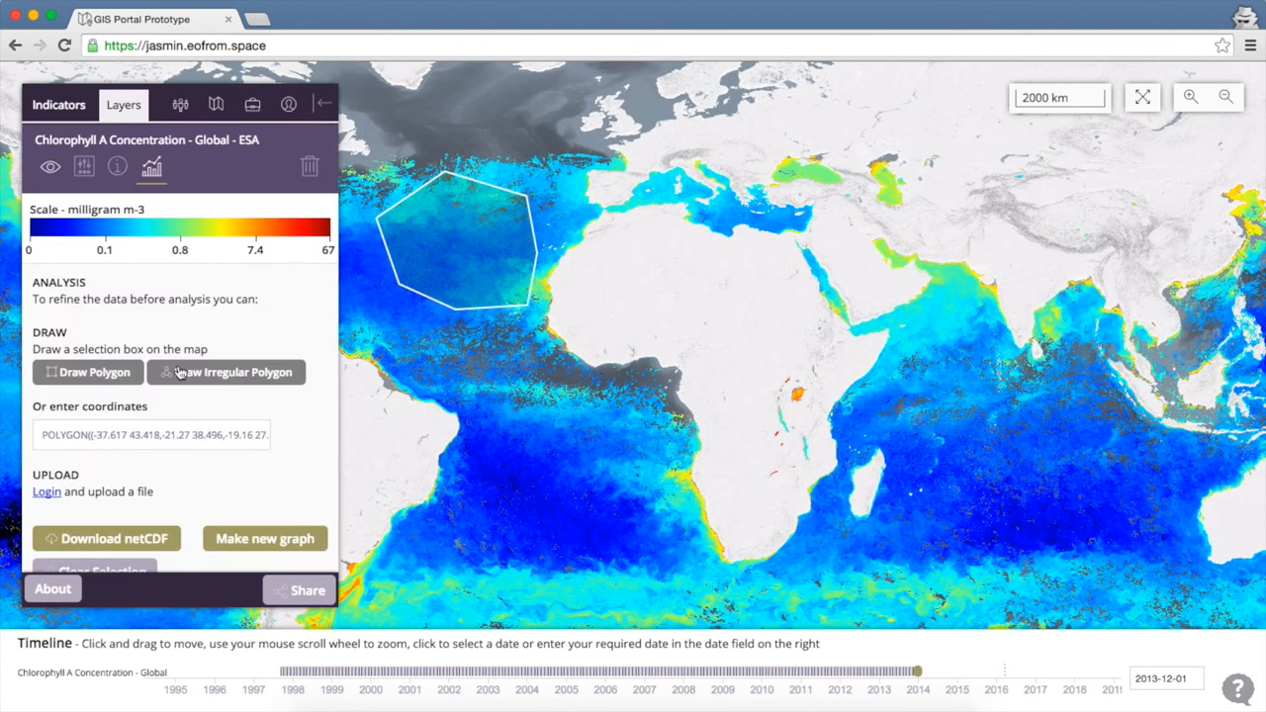
left_click(285, 550)
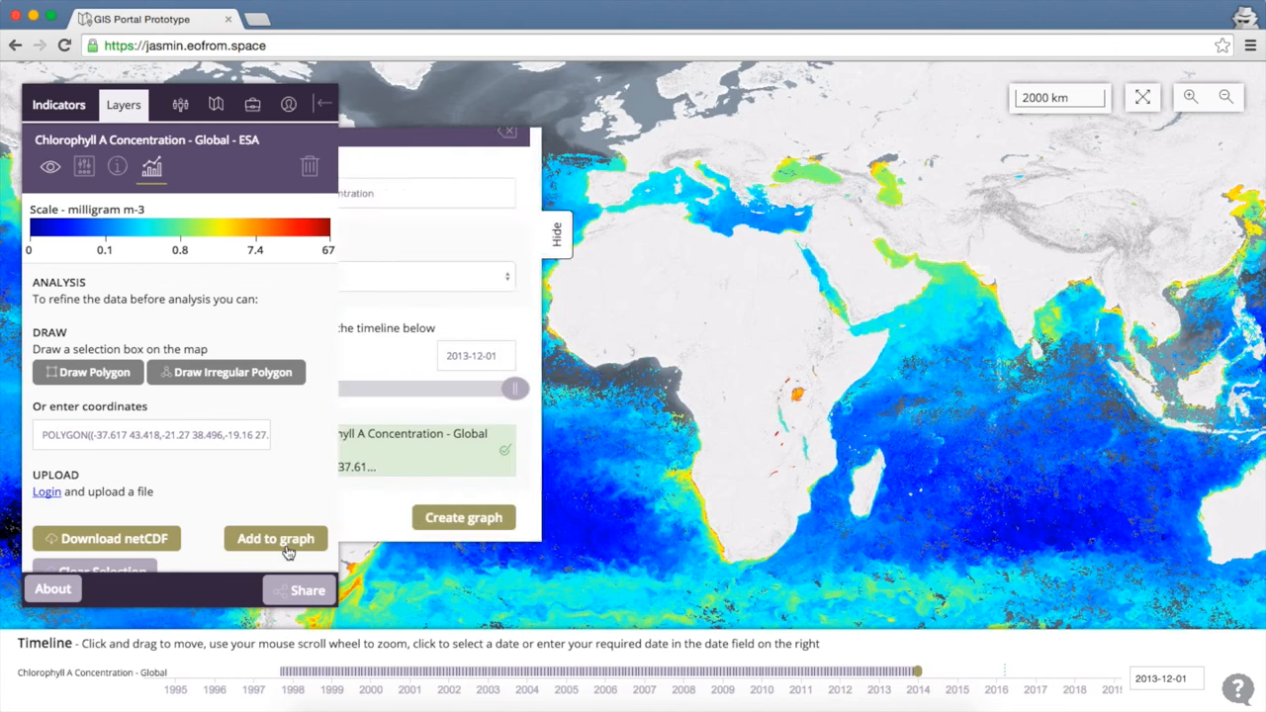
Create a Geographic chlorophyll graph of the drawn polygon for 2004-08-25 to 2009-01-16.
left_click(488, 280)
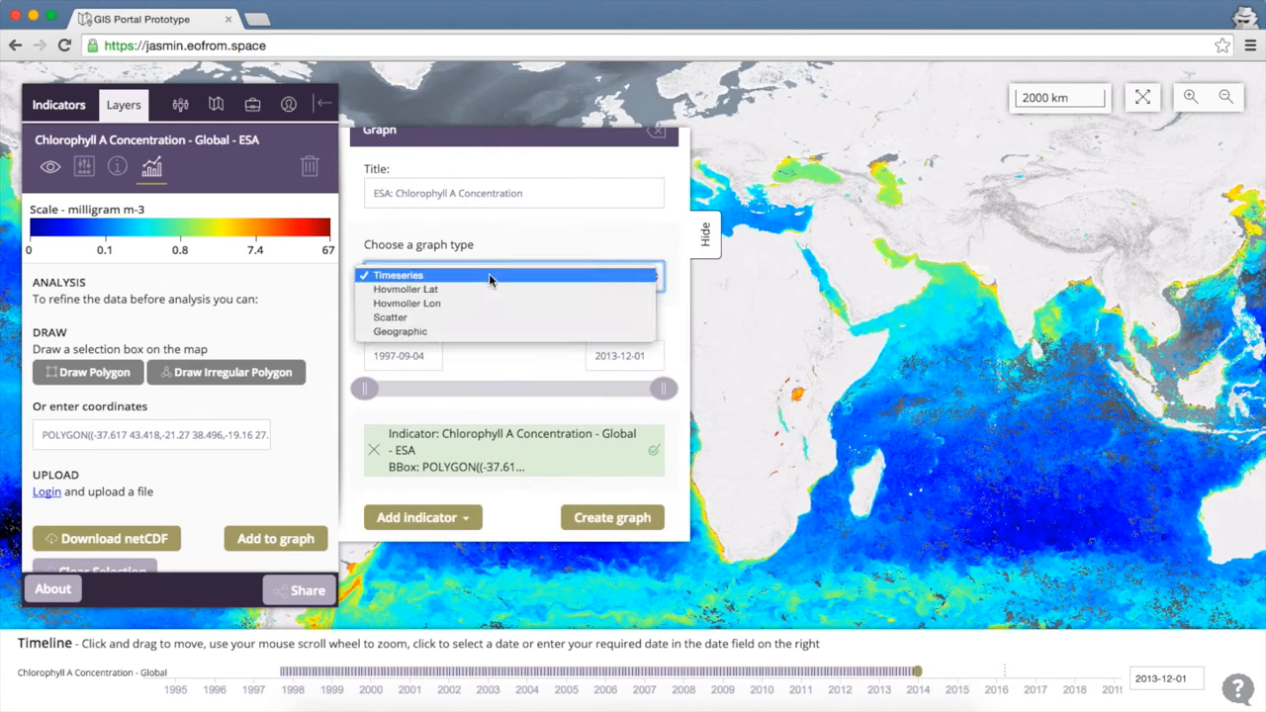
left_click(485, 333)
left_click_drag(363, 389, 491, 388)
left_click_drag(664, 397, 574, 390)
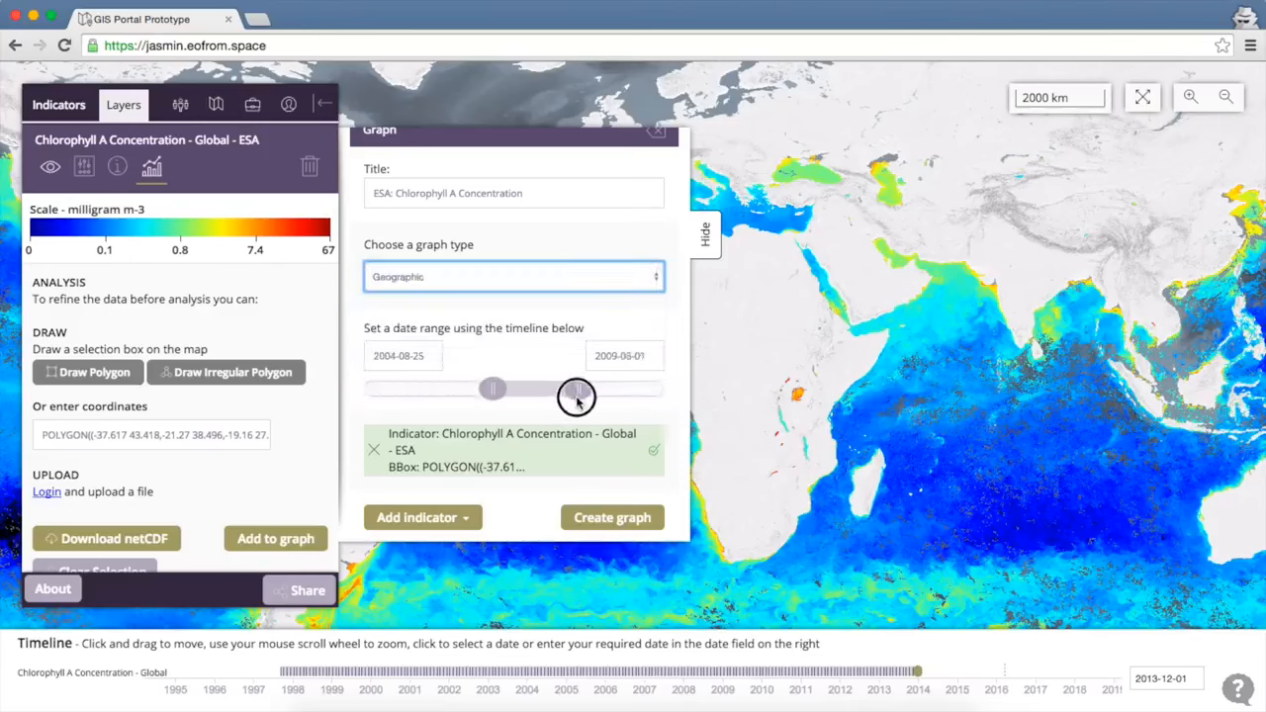
left_click(595, 520)
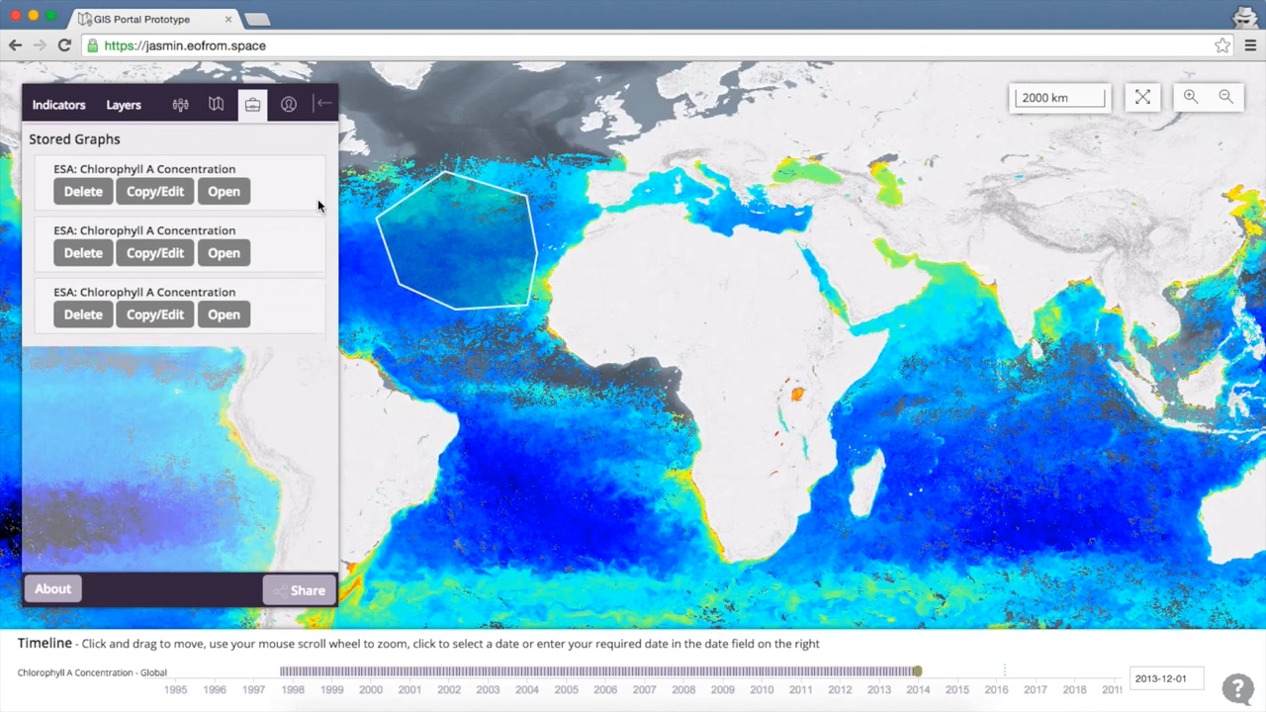
Open the first stored chlorophyll graph and scroll through its image extract.
left_click(235, 201)
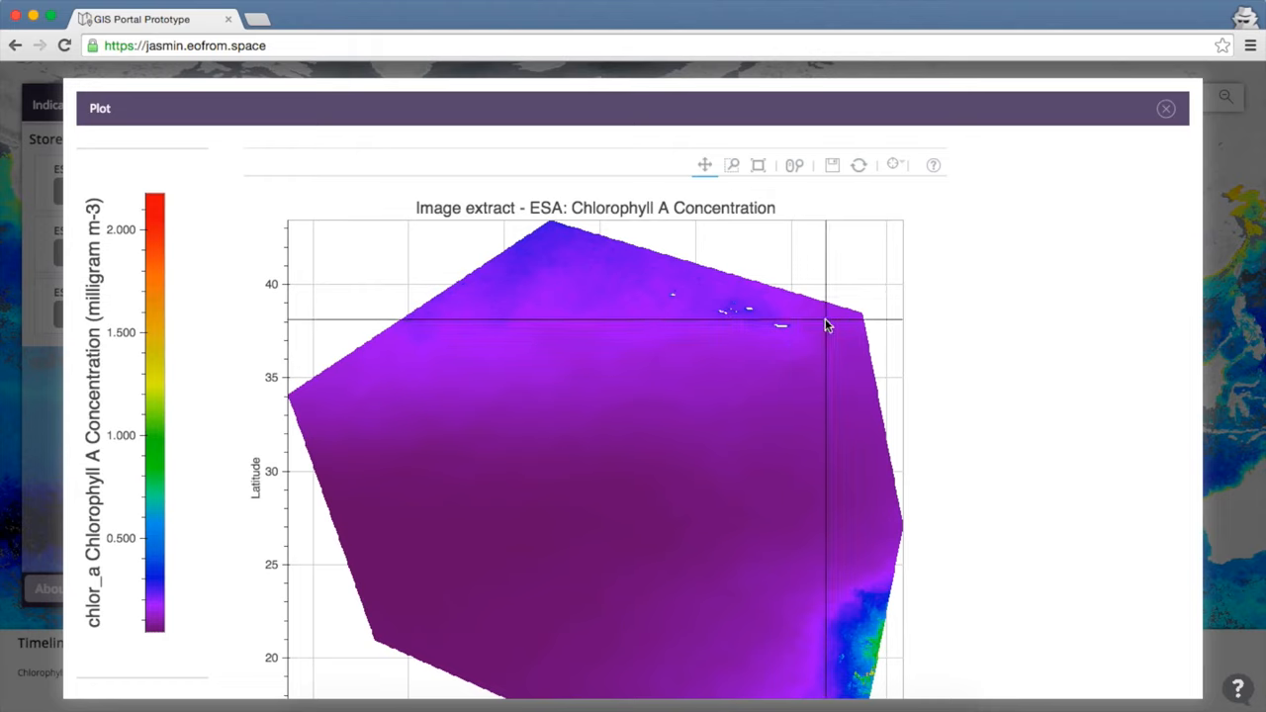
scroll(1019, 400, "down", 3)
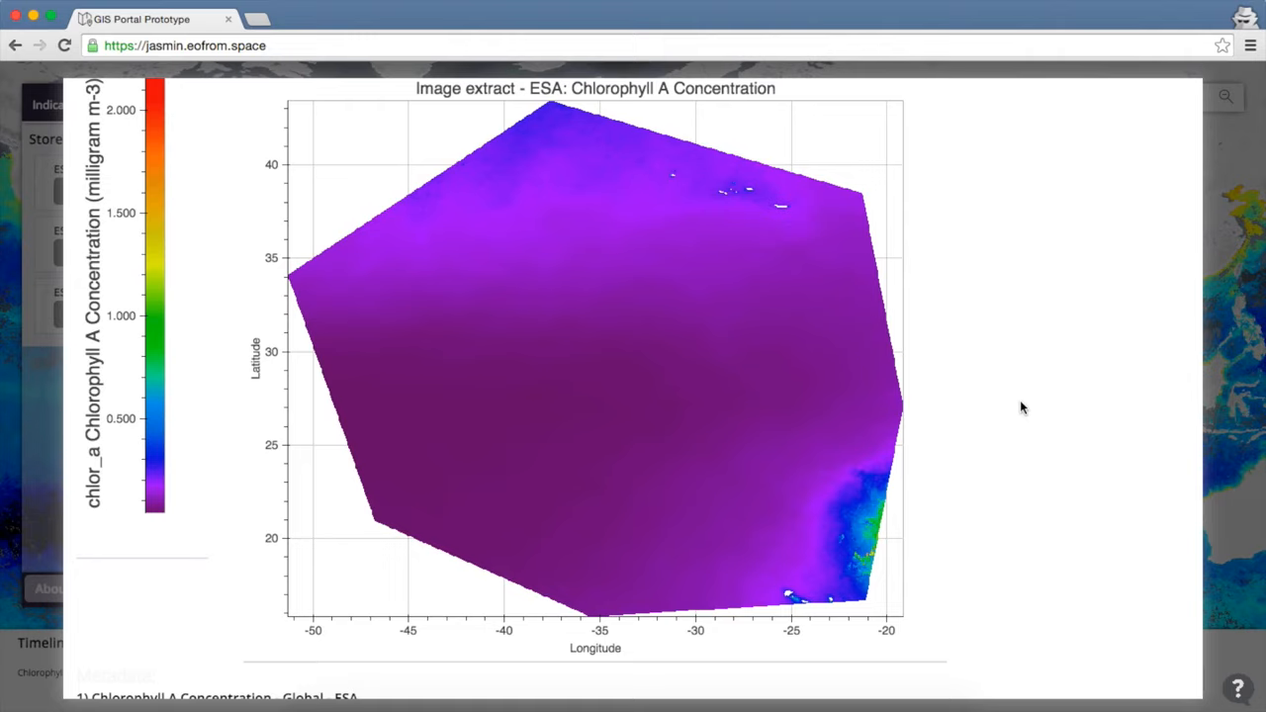
scroll(1035, 367, "up", 1)
scroll(1036, 358, "up", 2)
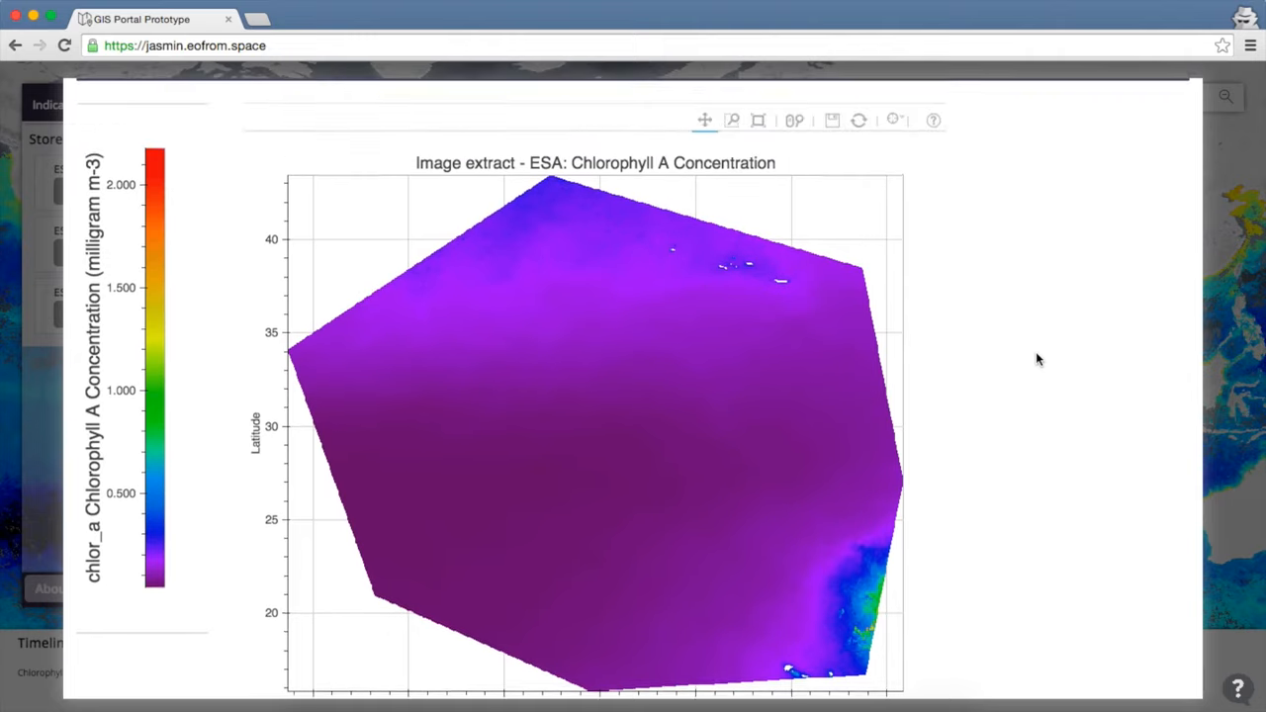
scroll(1132, 219, "up", 2)
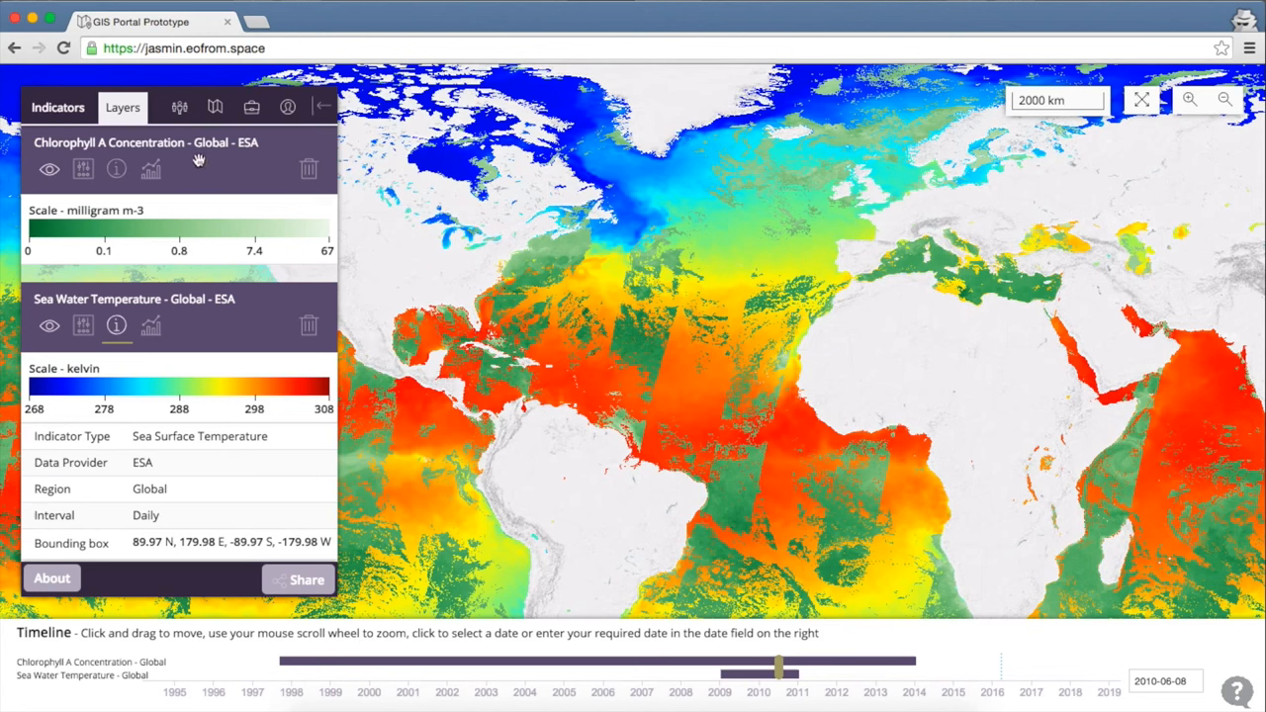
left_click(116, 169)
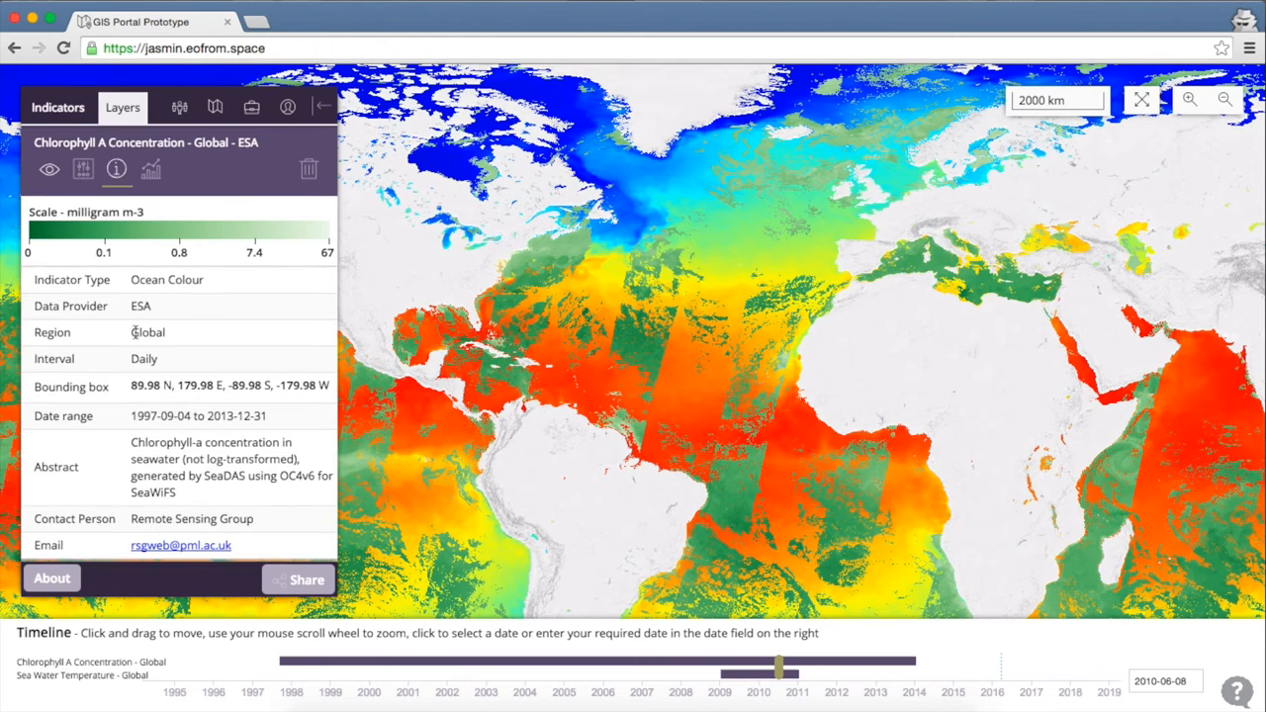
mouse_move(134, 360)
left_mouse_down()
mouse_move(162, 359)
mouse_move(143, 359)
left_mouse_up()
scroll(141, 360, "down", 3)
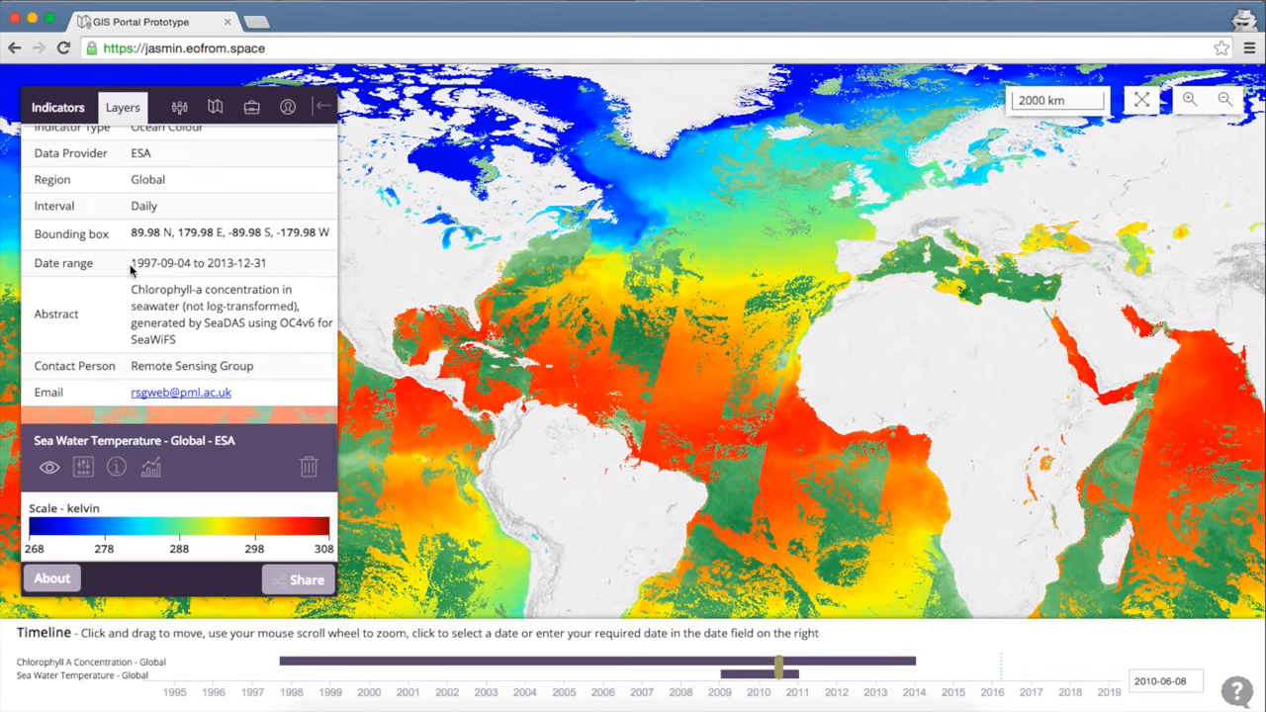
scroll(139, 231, "up", 3)
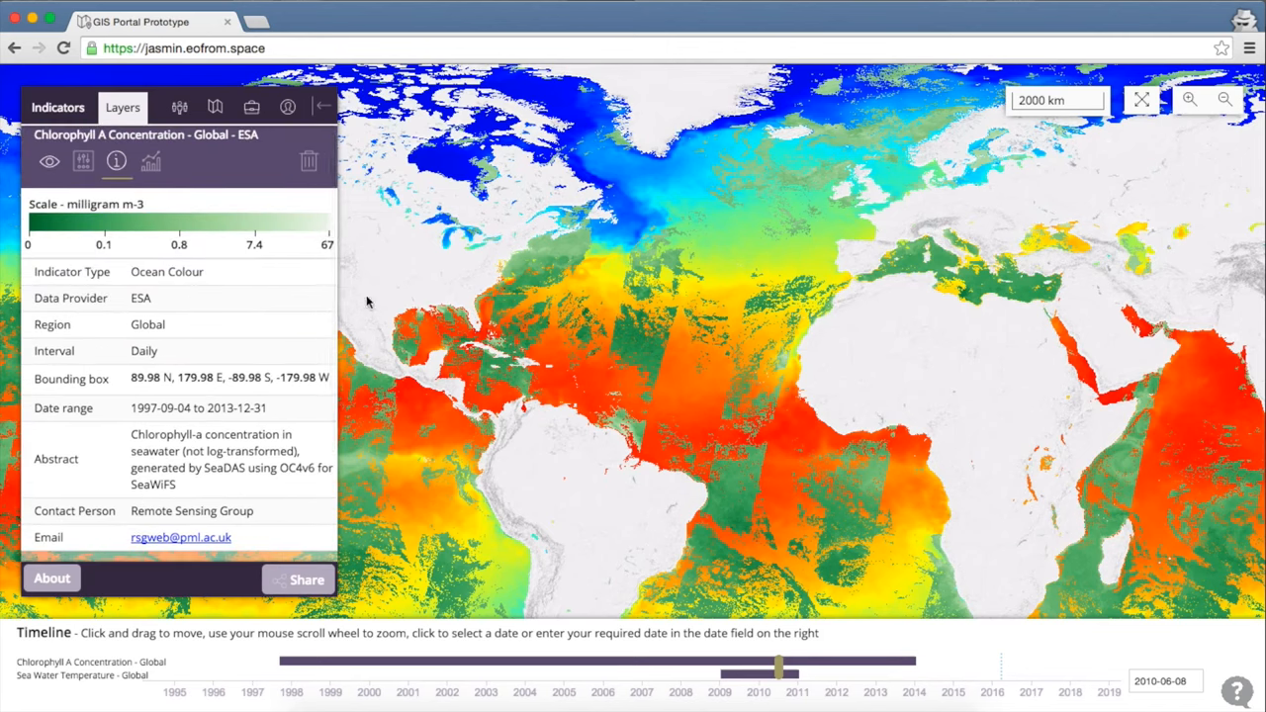
scroll(224, 370, "down", 3)
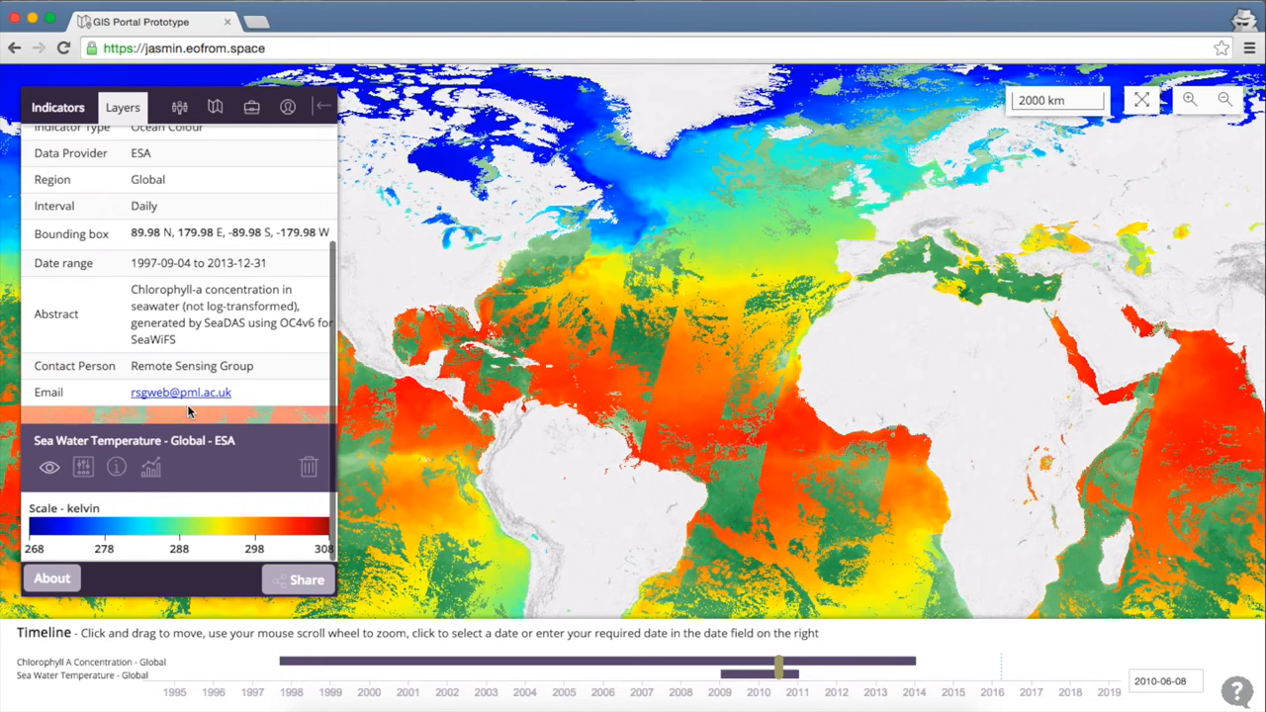
left_click(117, 466)
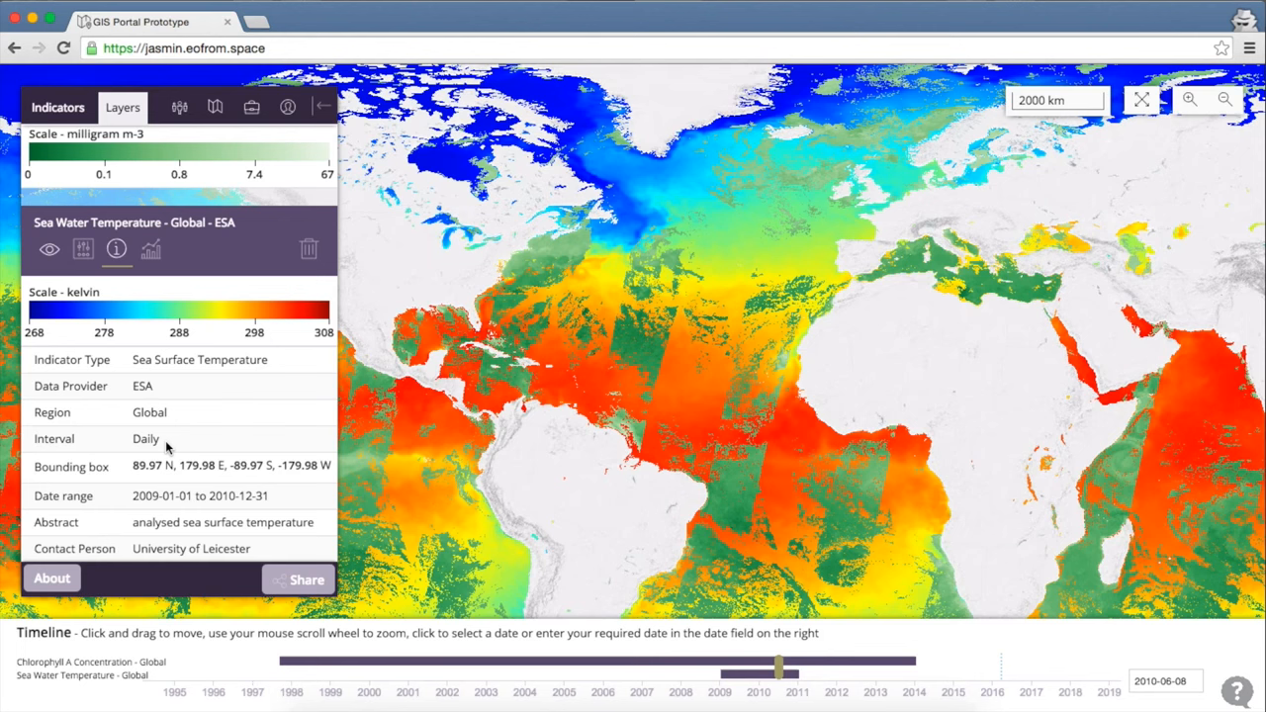
Box-select the area -69.17,36.431,-65.984,43.022 off North America and start a new graph.
scroll(191, 334, "up", 2)
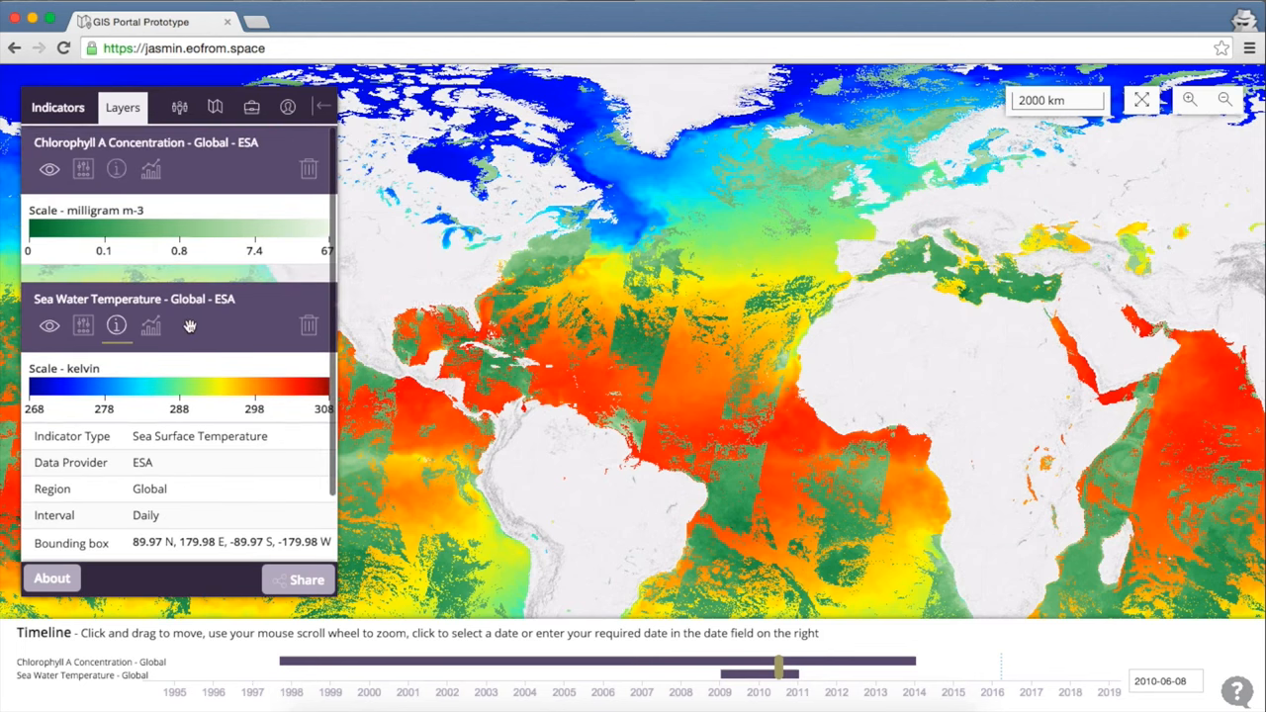
scroll(517, 281, "up", 1)
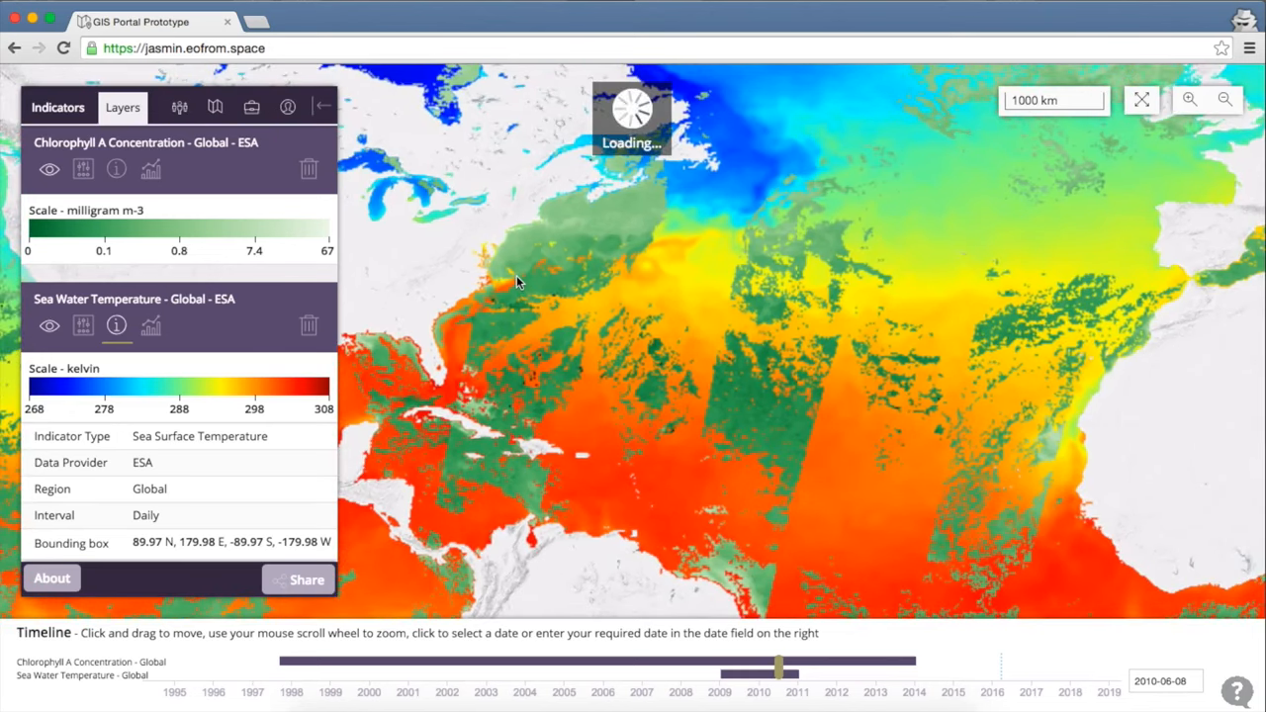
scroll(557, 241, "up", 1)
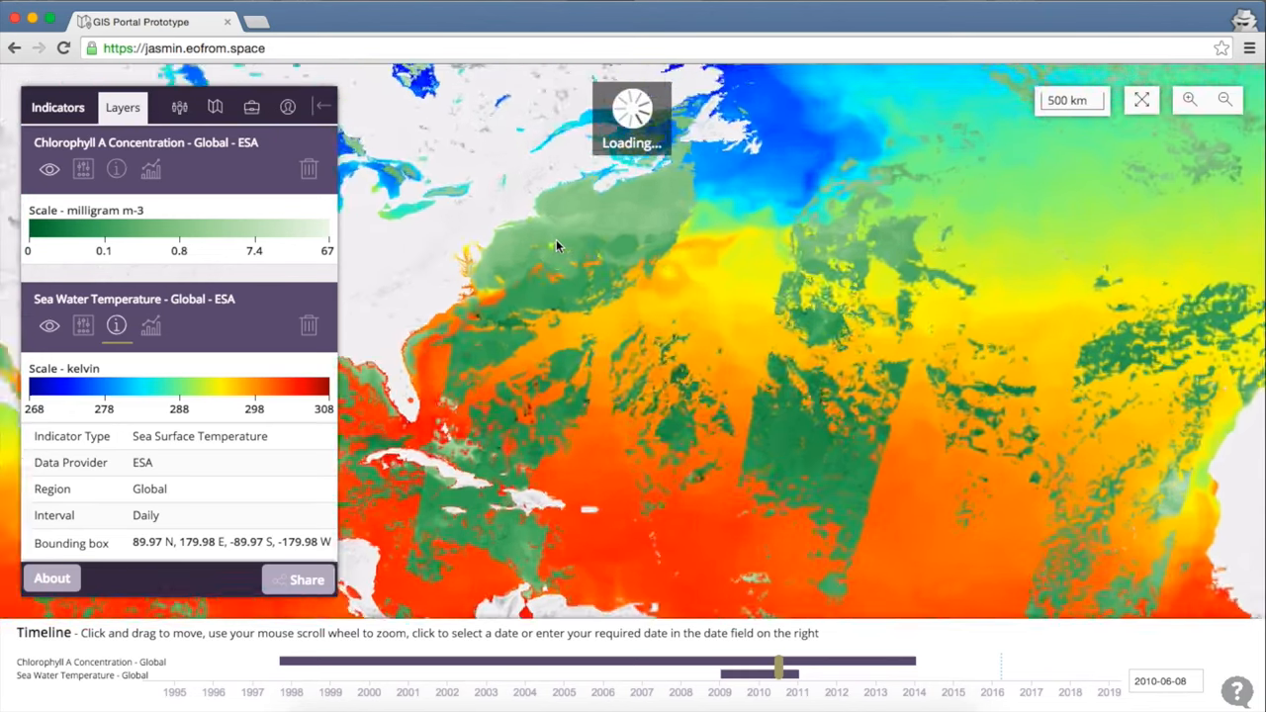
scroll(600, 247, "up", 1)
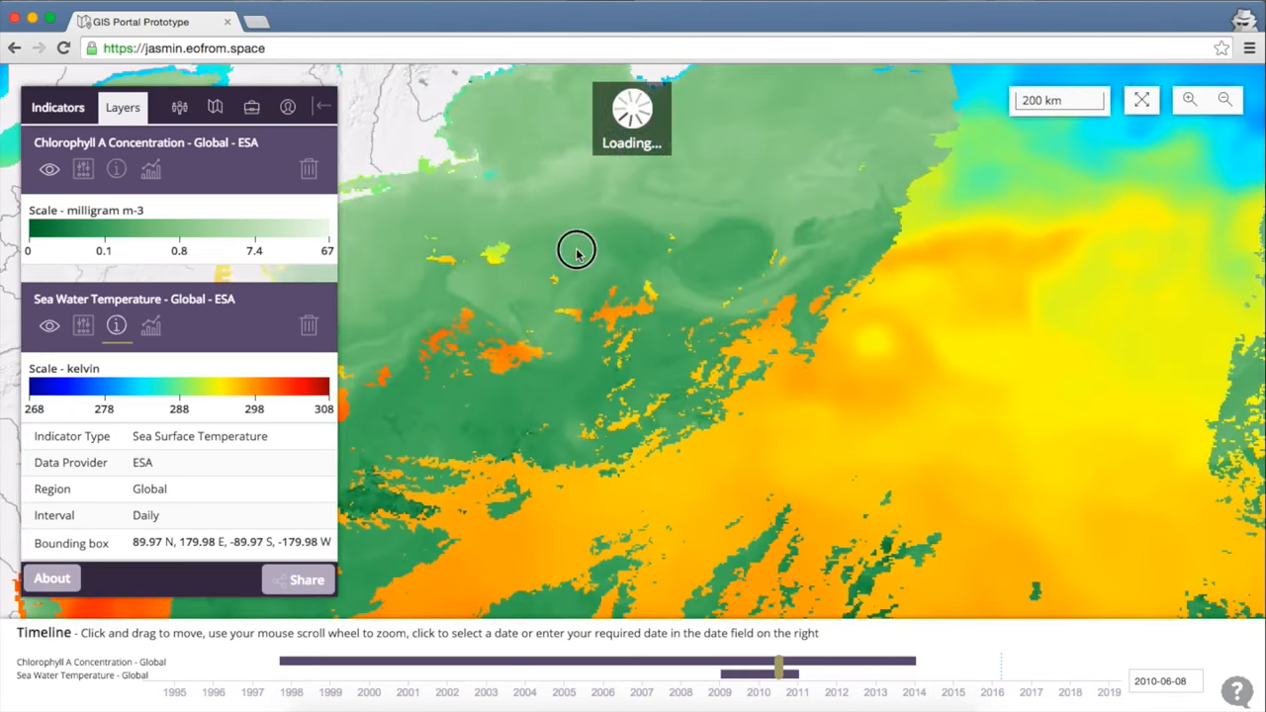
left_click_drag(577, 250, 577, 310)
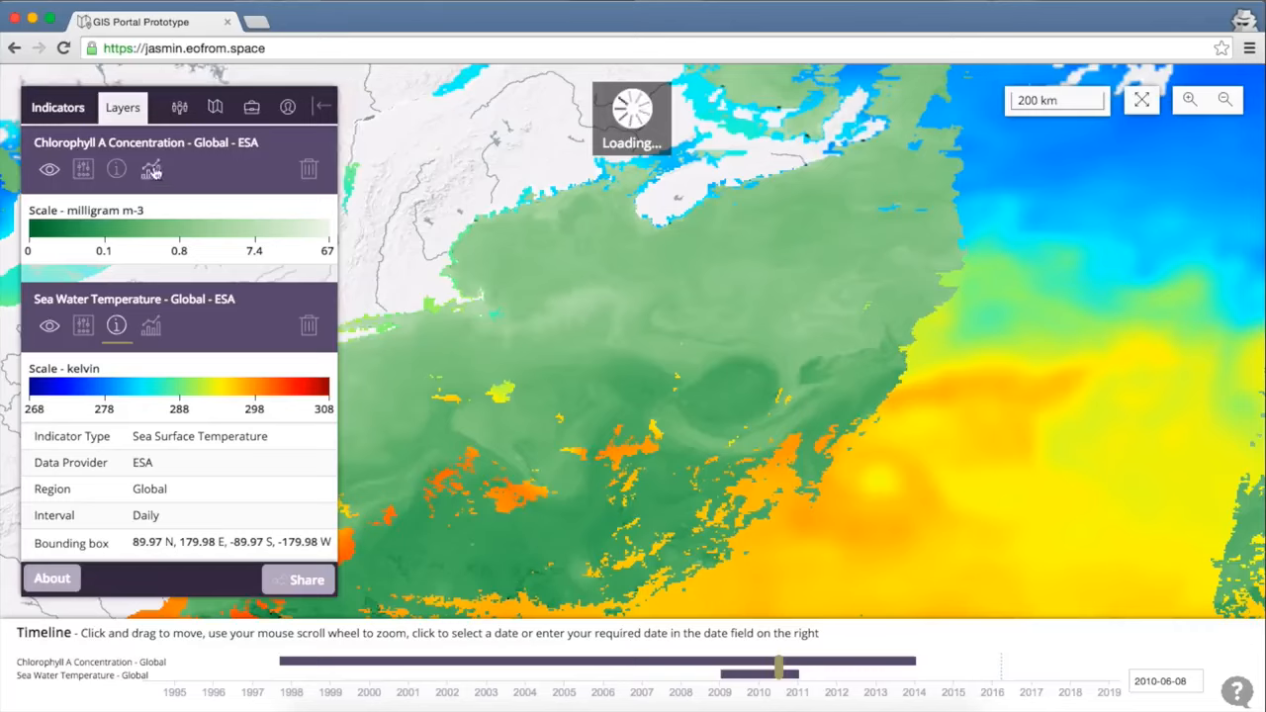
left_click(152, 172)
left_click(99, 381)
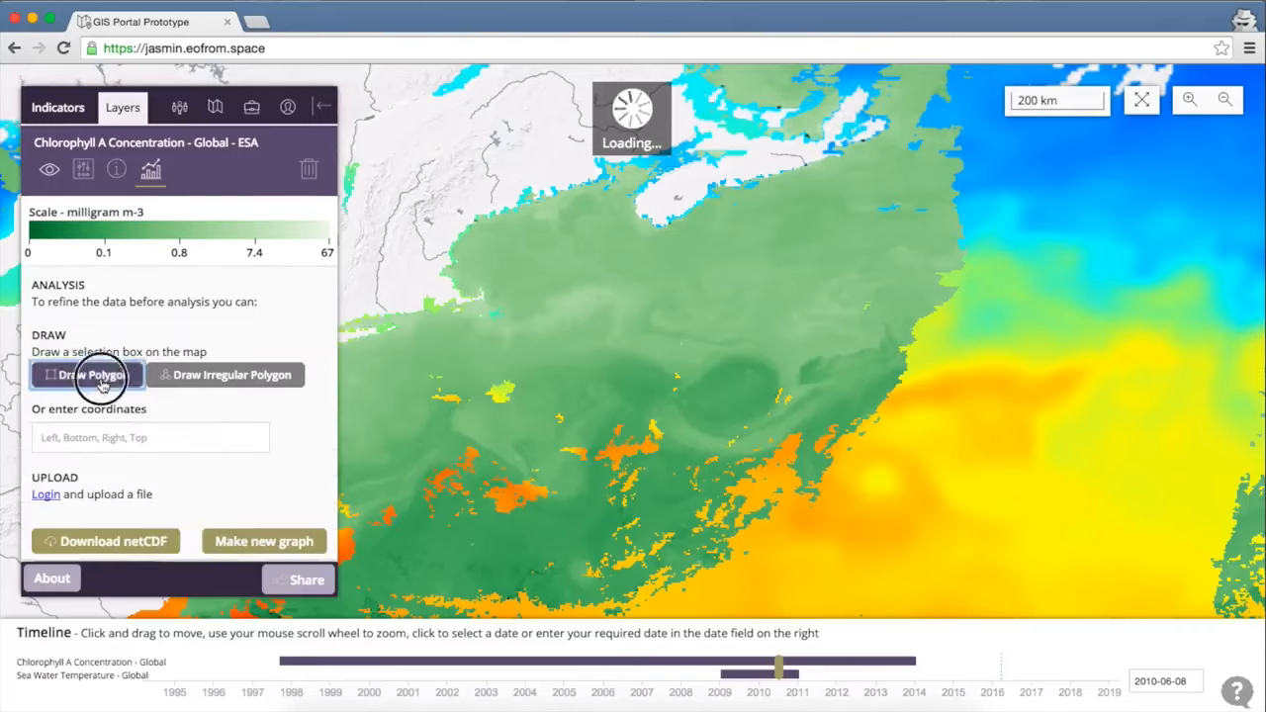
left_click_drag(515, 247, 642, 513)
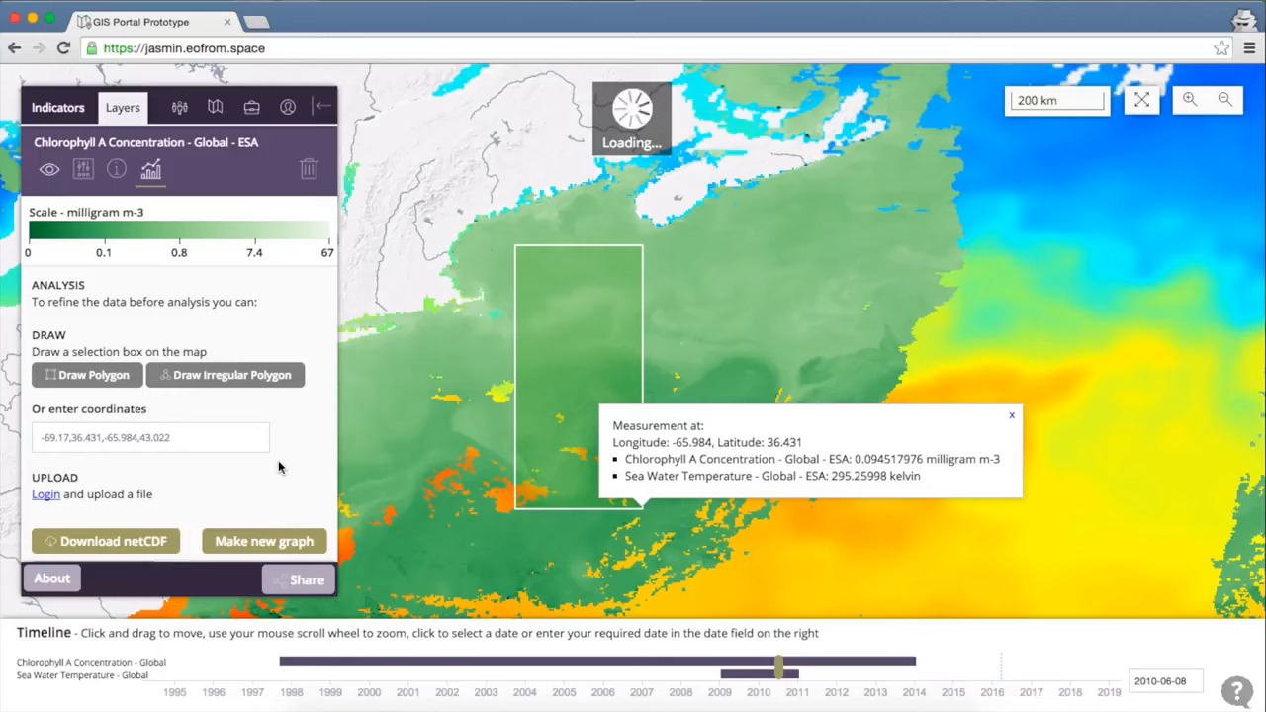
scroll(279, 467, "down", 1)
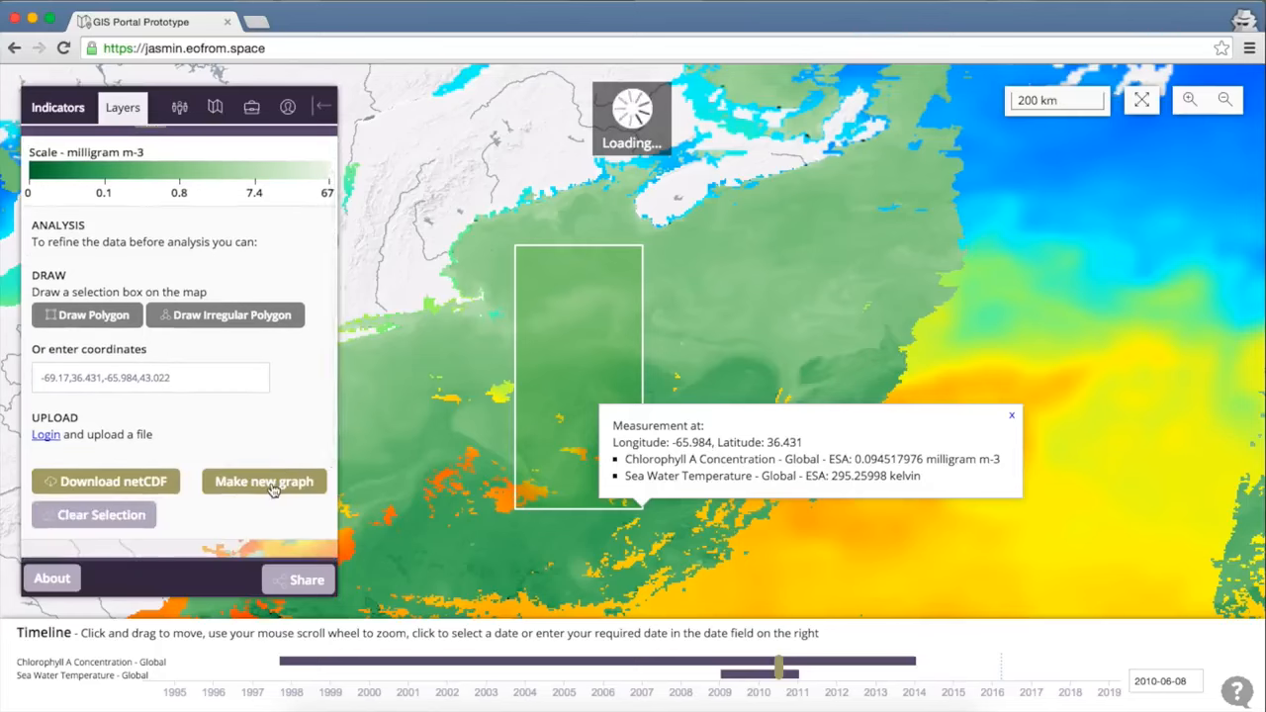
left_click(273, 489)
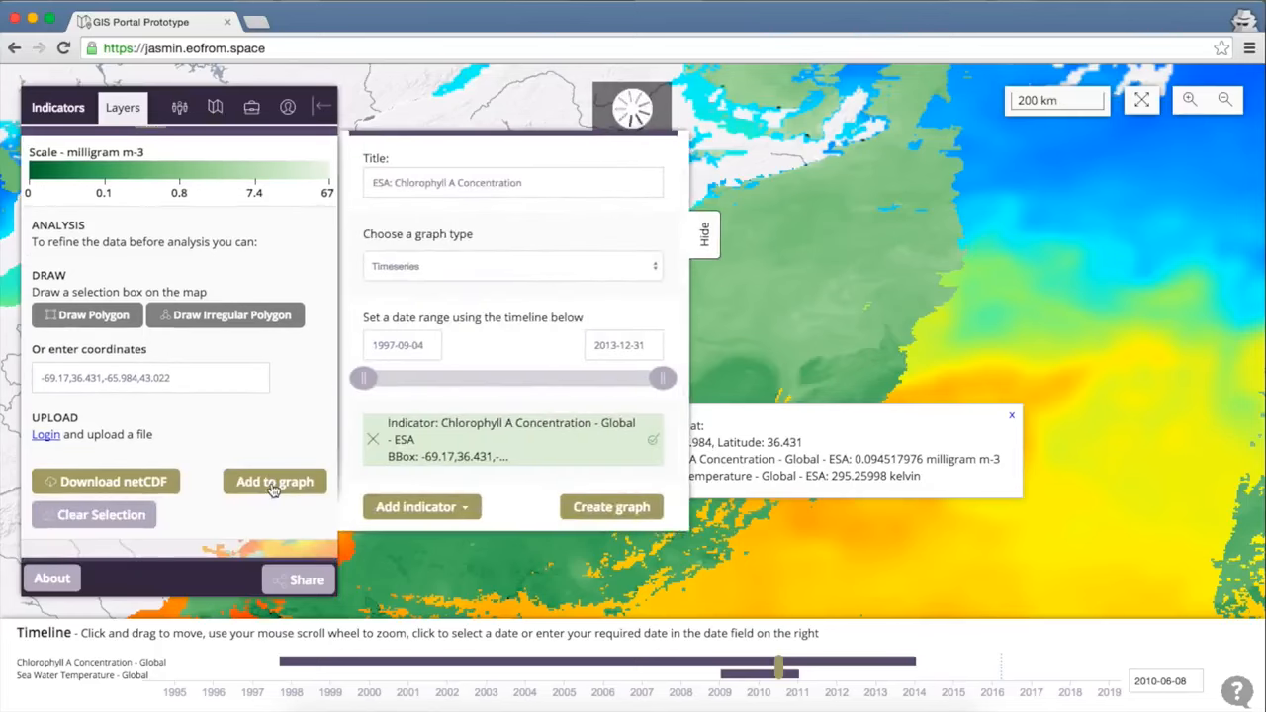
Make the graph a Scatter plot and add Sea Water Temperature as its second layer.
left_click(510, 266)
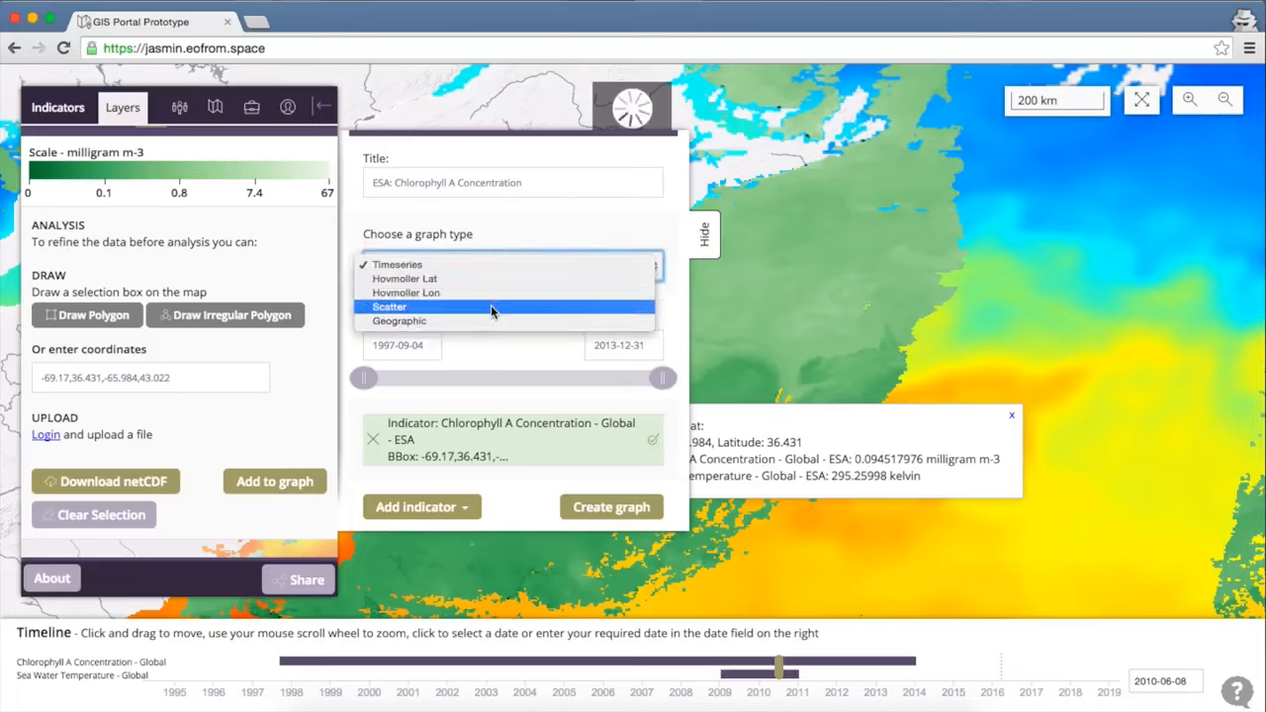
left_click(491, 307)
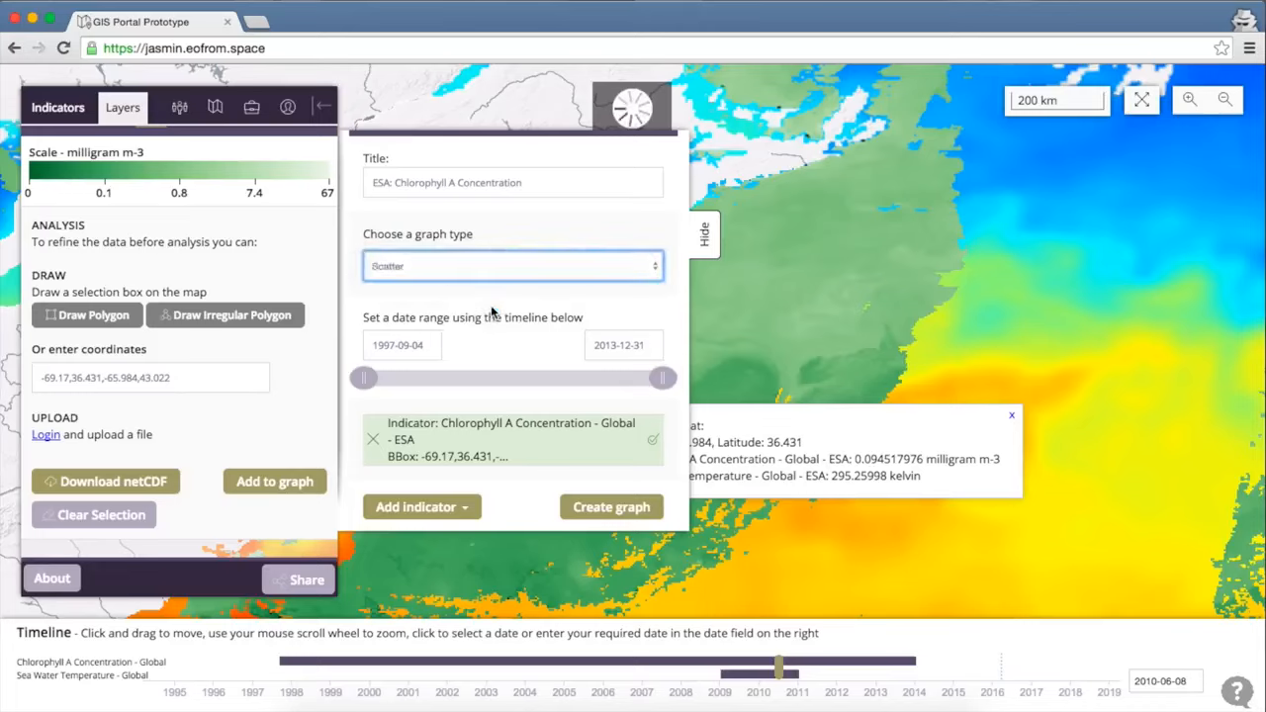
scroll(305, 428, "down", 3)
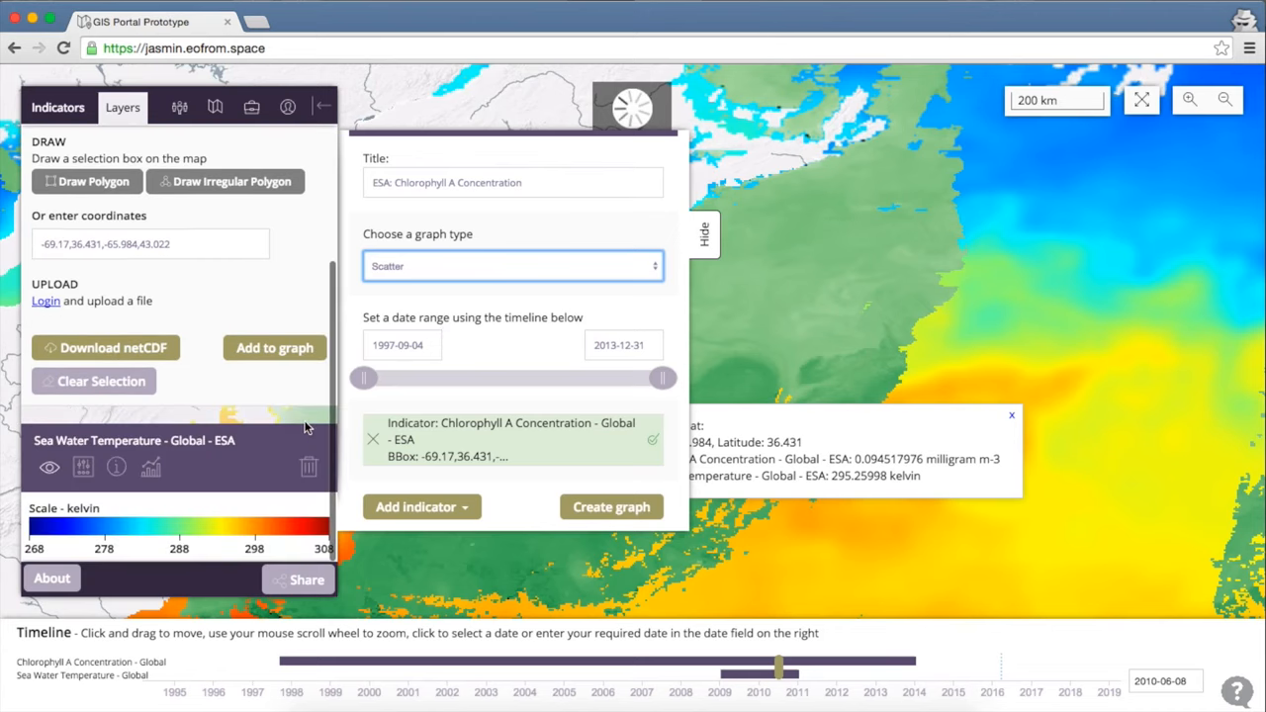
left_click(152, 470)
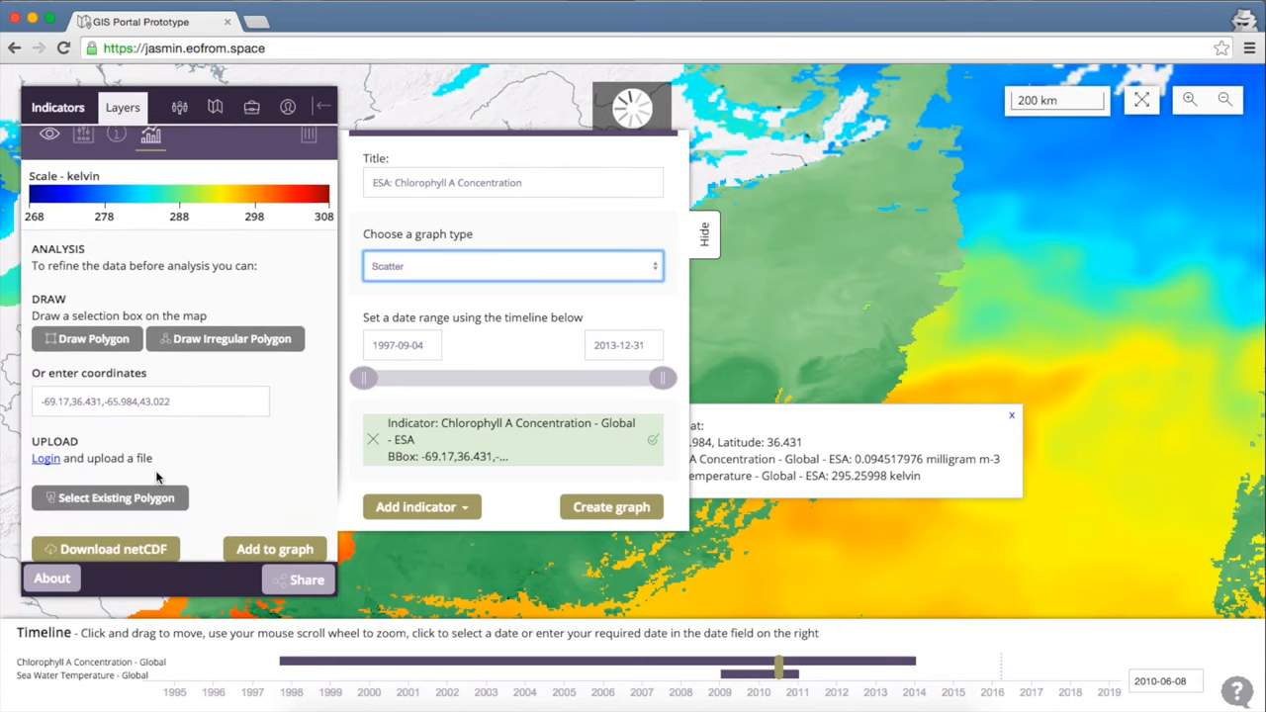
scroll(278, 527, "down", 2)
left_click(275, 507)
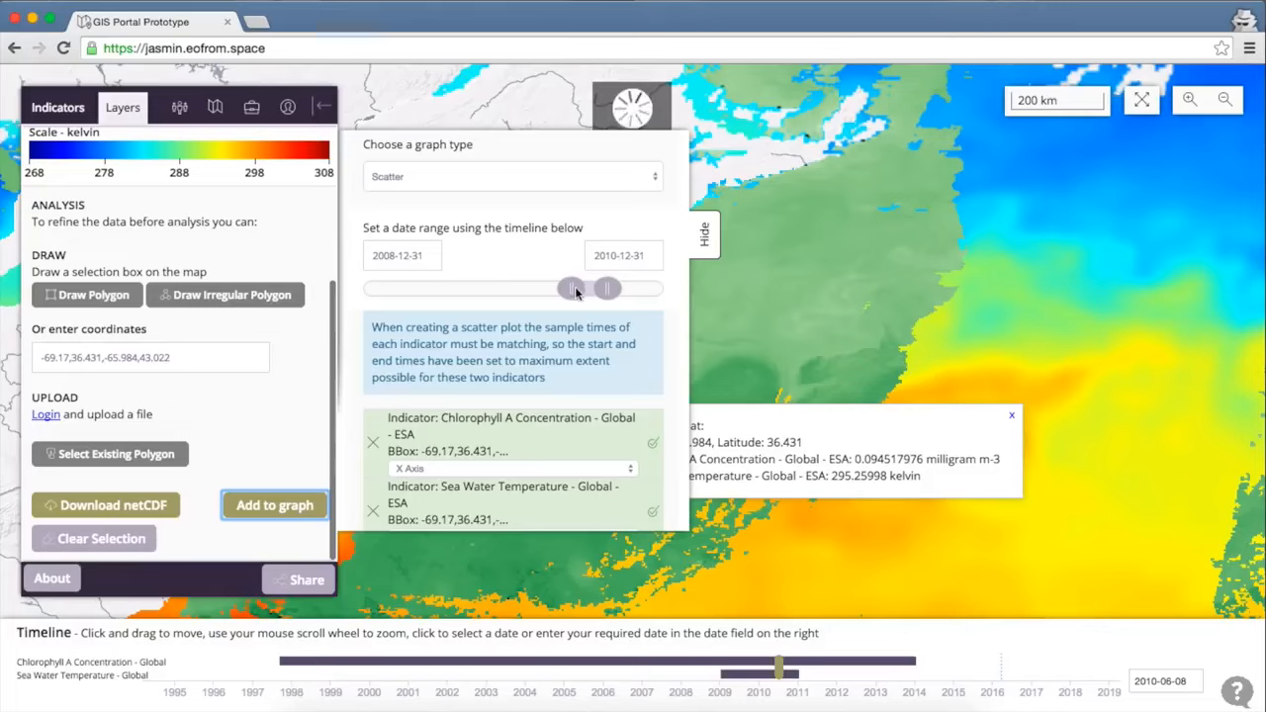
Narrow the scatter graph's date range to 2010-05-30 through 2010-11-30.
left_click(423, 256)
left_click_drag(423, 256, 385, 256)
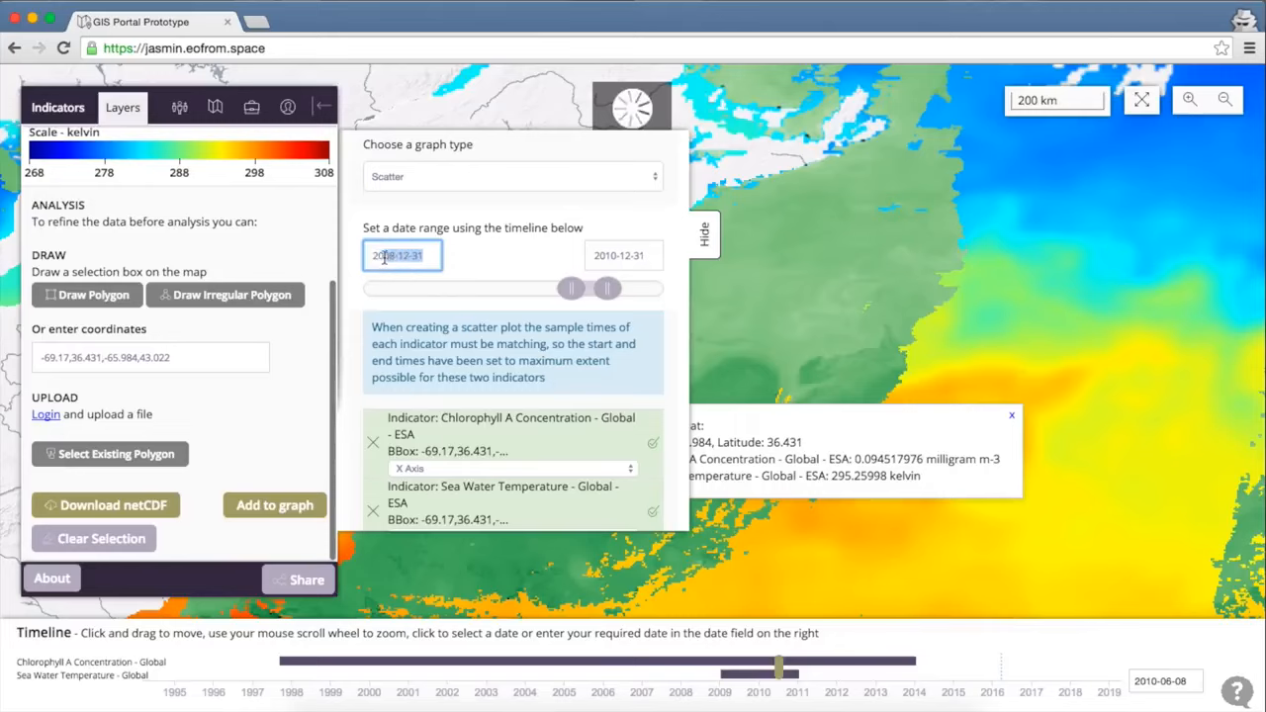
type("10-5")
key("BackSpace")
type("05-31")
key("Tab")
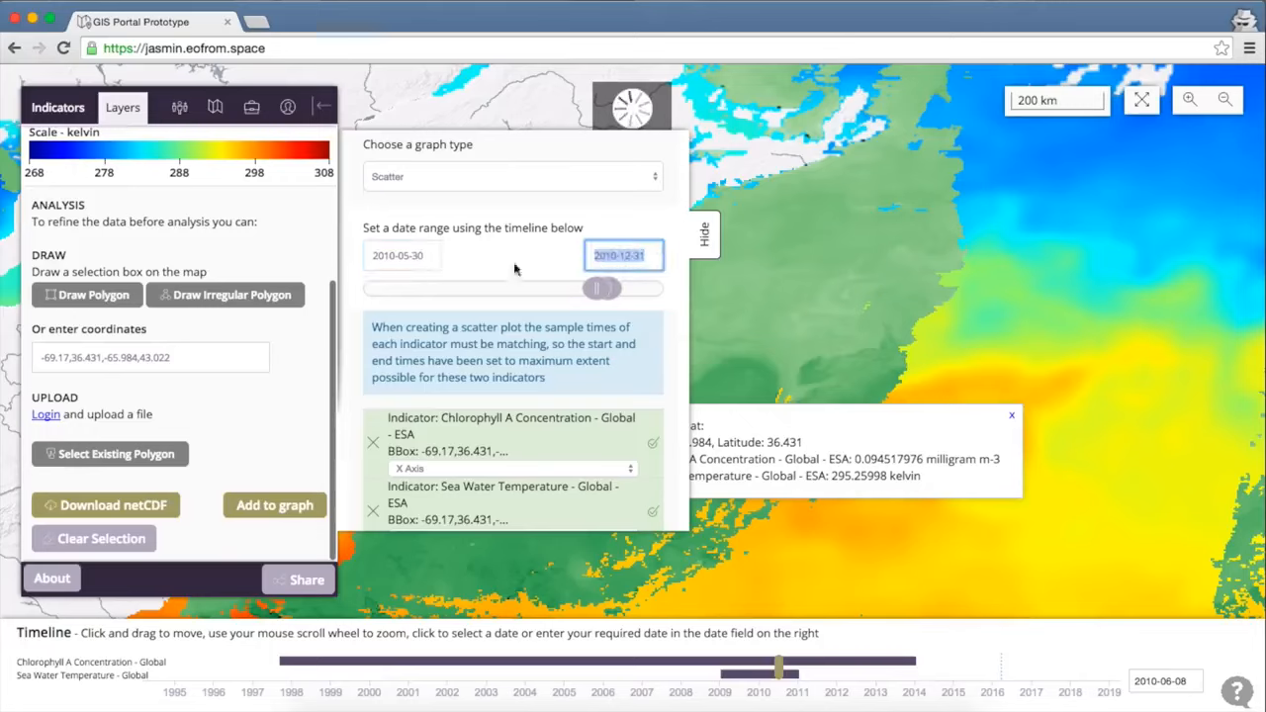
left_click(638, 258)
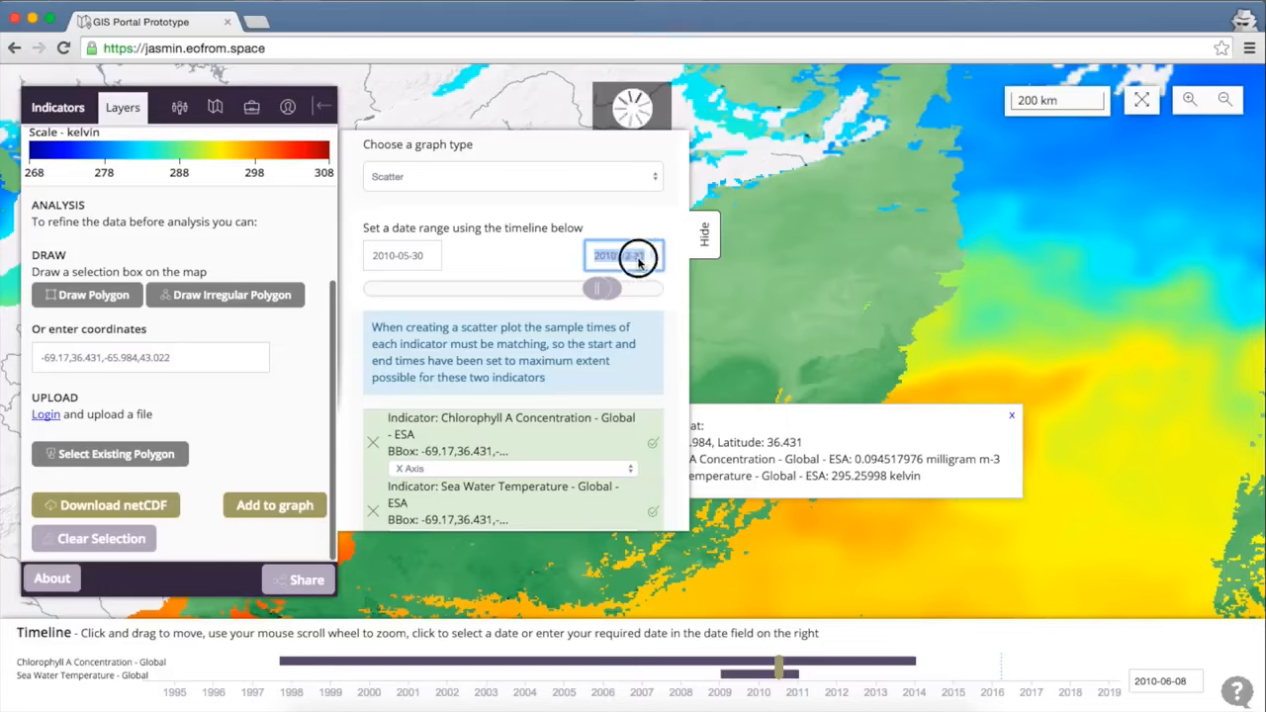
left_click(643, 257)
key("BackSpace")
key("BackSpace")
key("BackSpace")
key("BackSpace")
key("BackSpace")
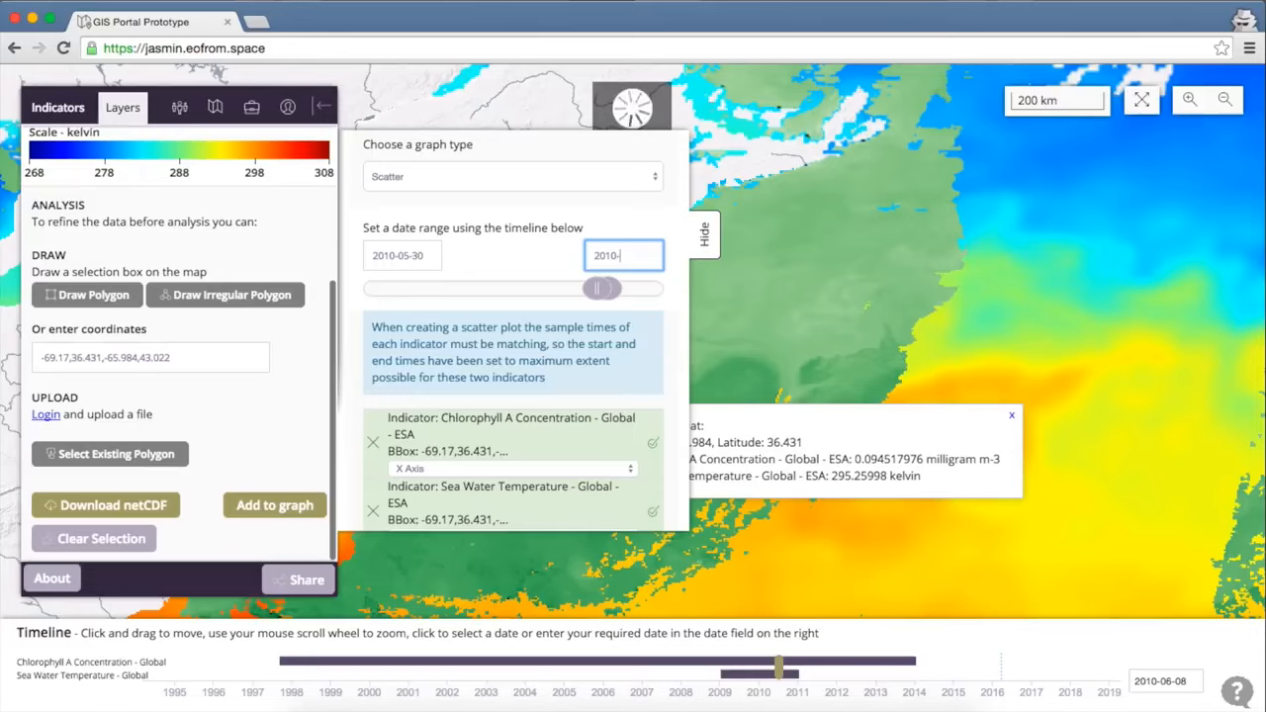
type("11")
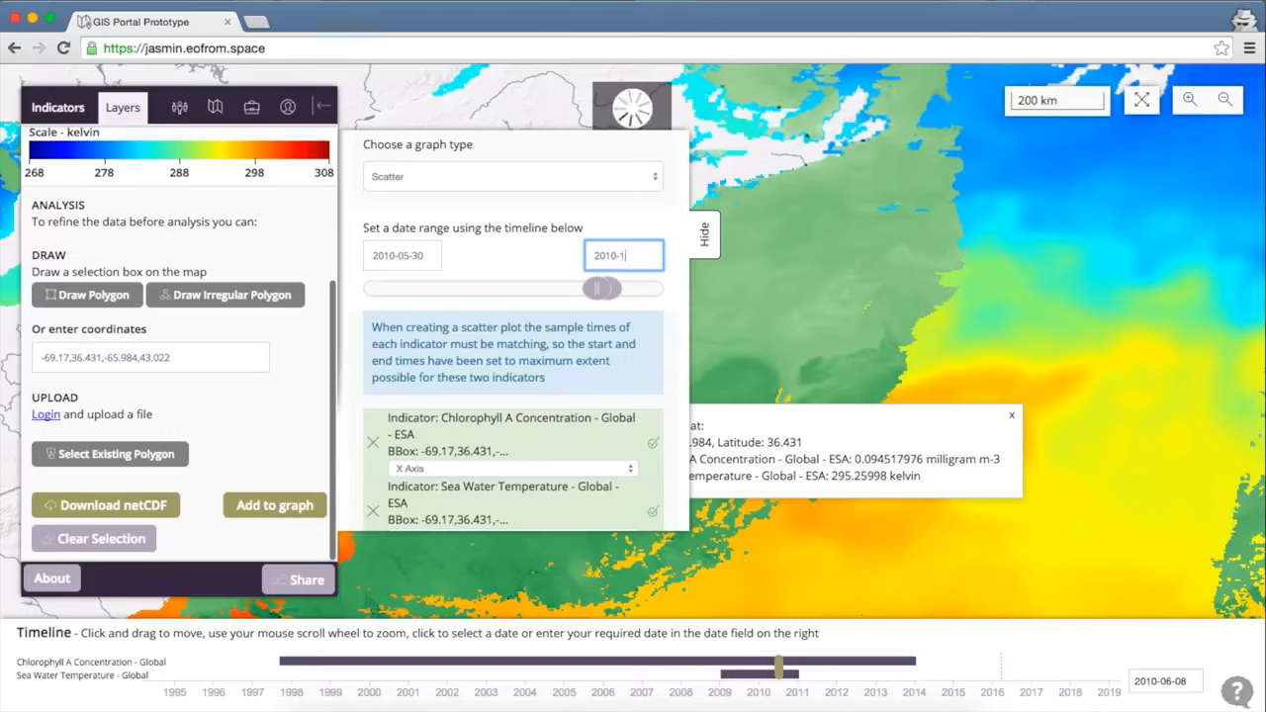
type("-31")
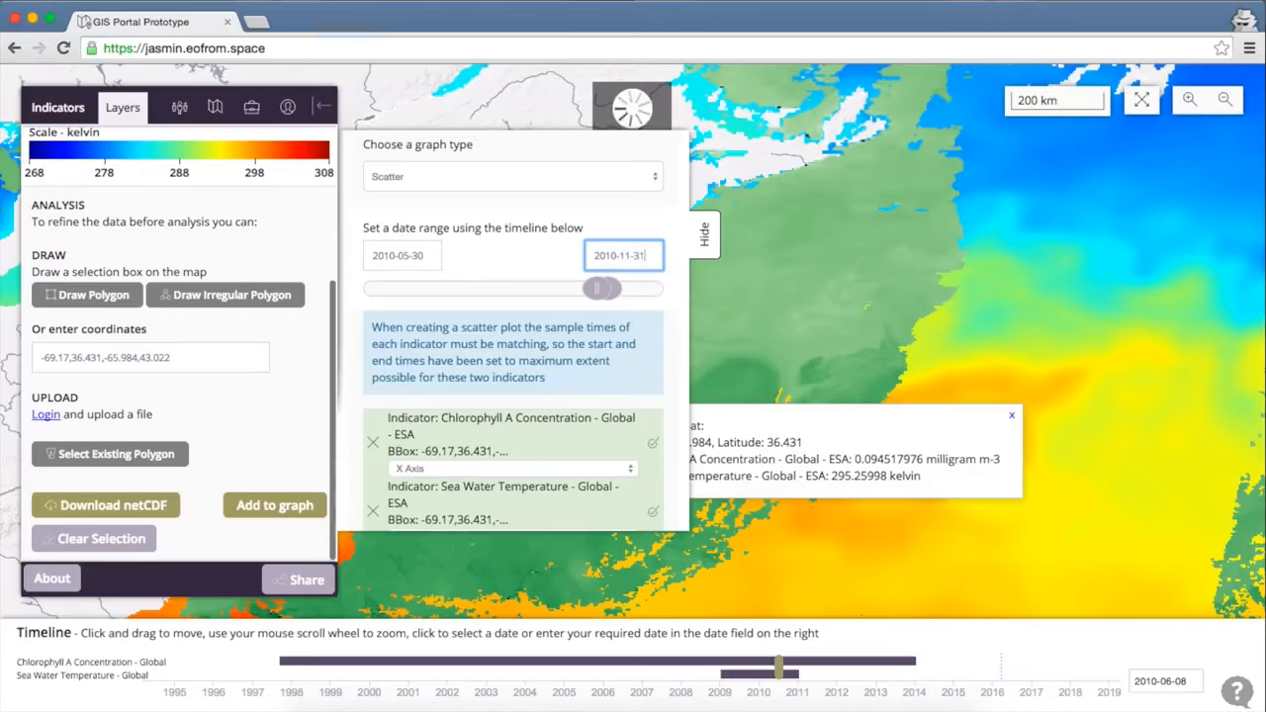
key("Tab")
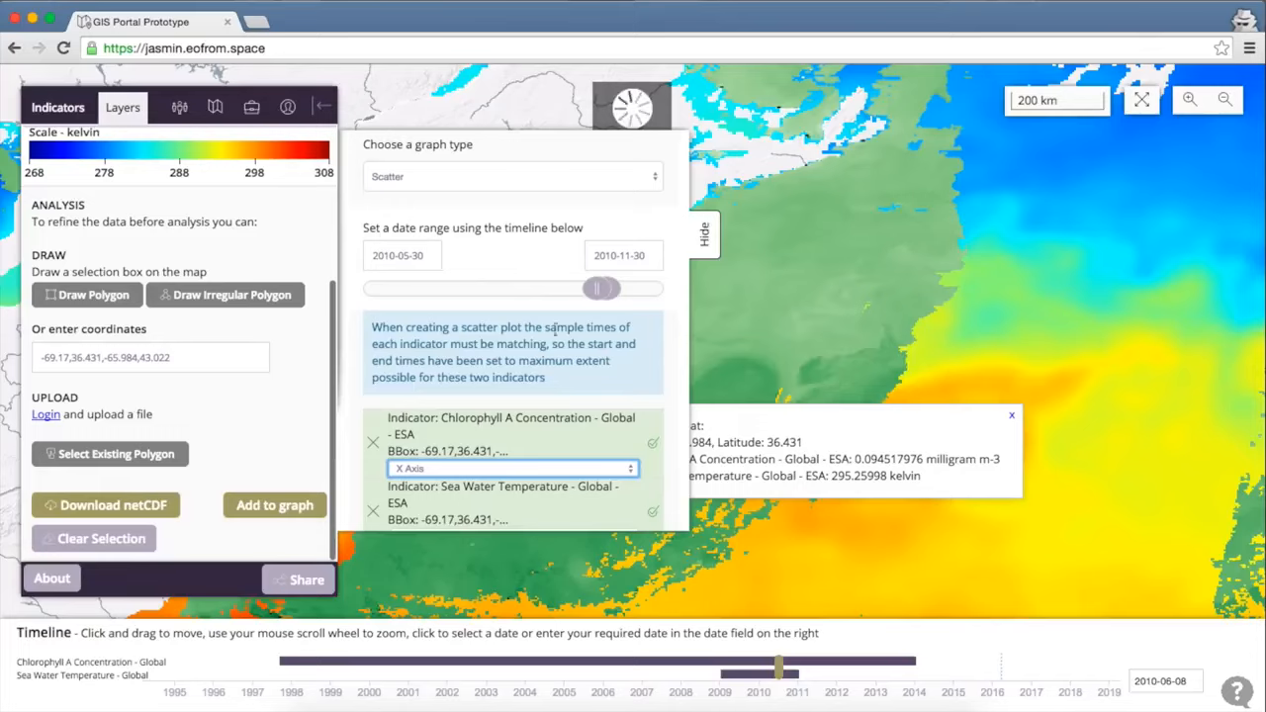
scroll(559, 386, "down", 2)
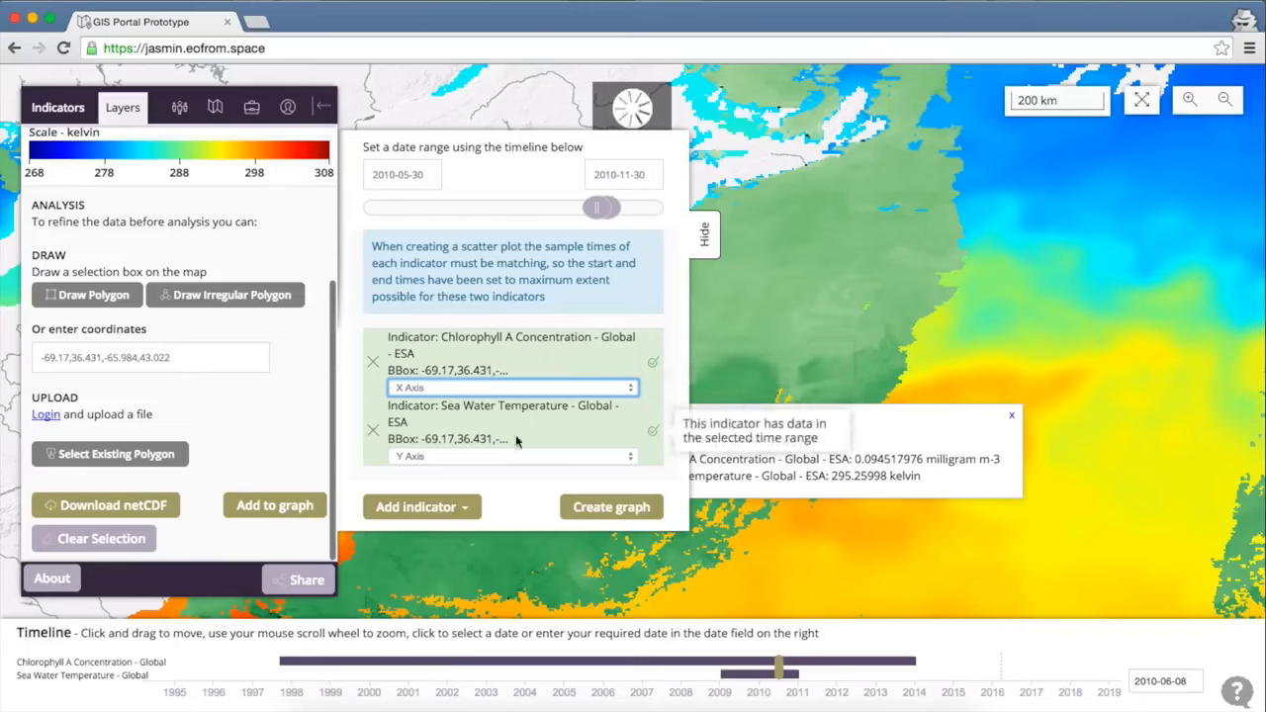
Put chlorophyll on the Y axis and sea water temperature on the X axis, then create the scatter.
left_click(518, 389)
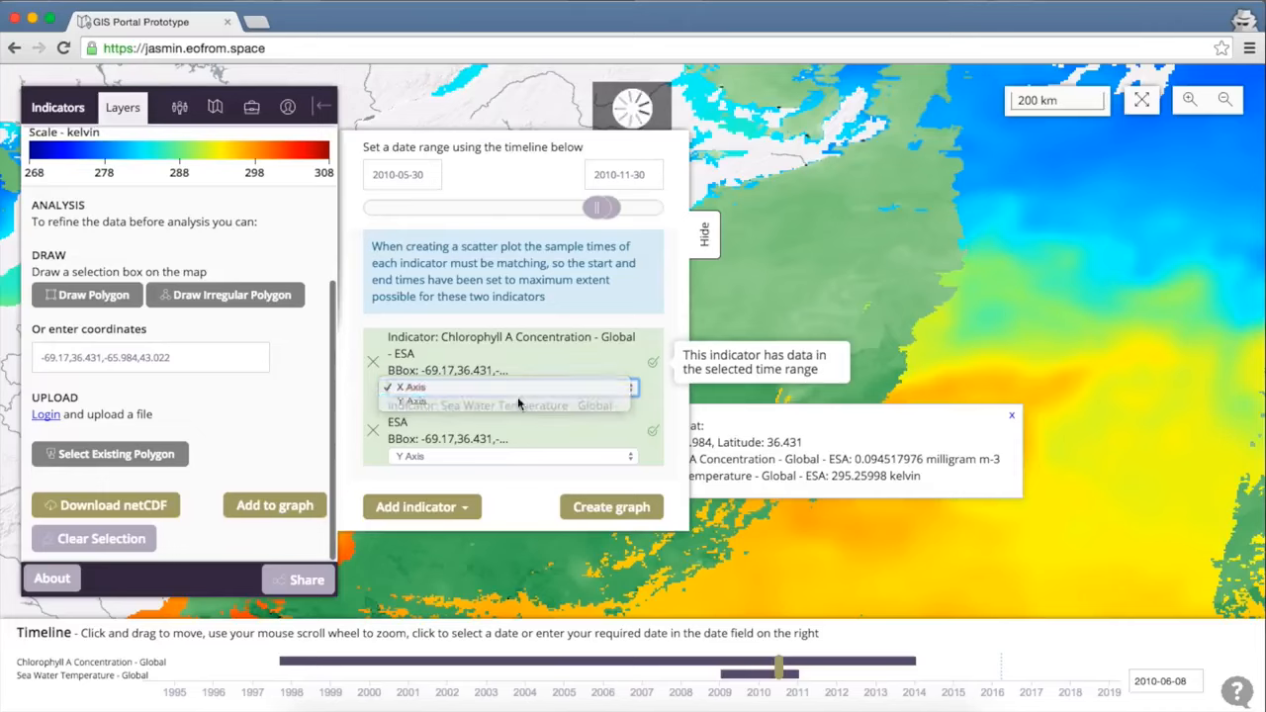
left_click(518, 402)
left_click(528, 457)
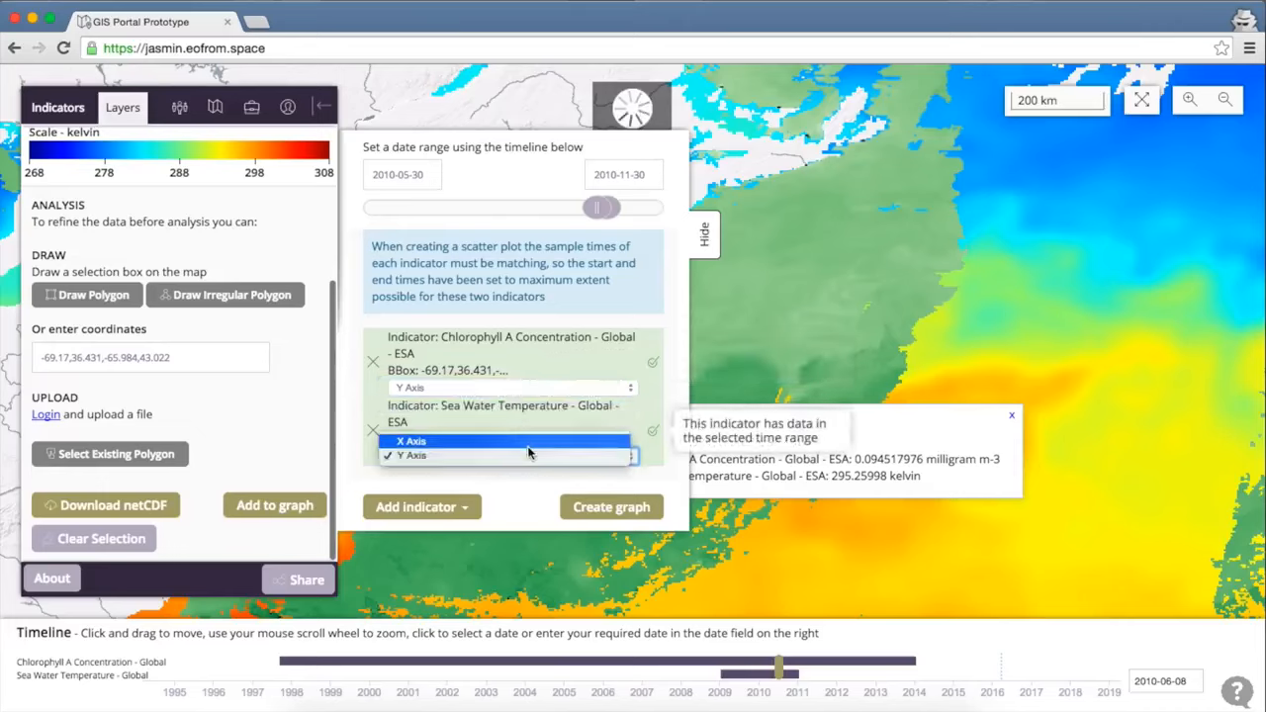
left_click(528, 457)
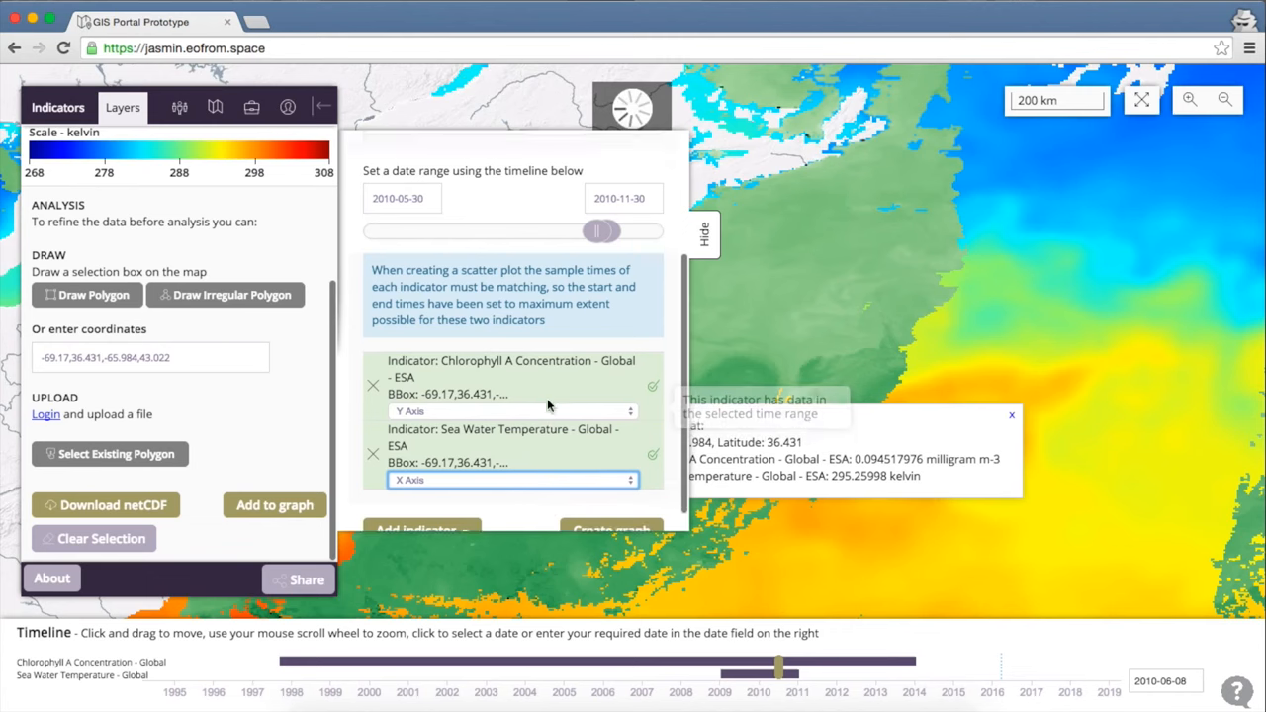
left_click(595, 503)
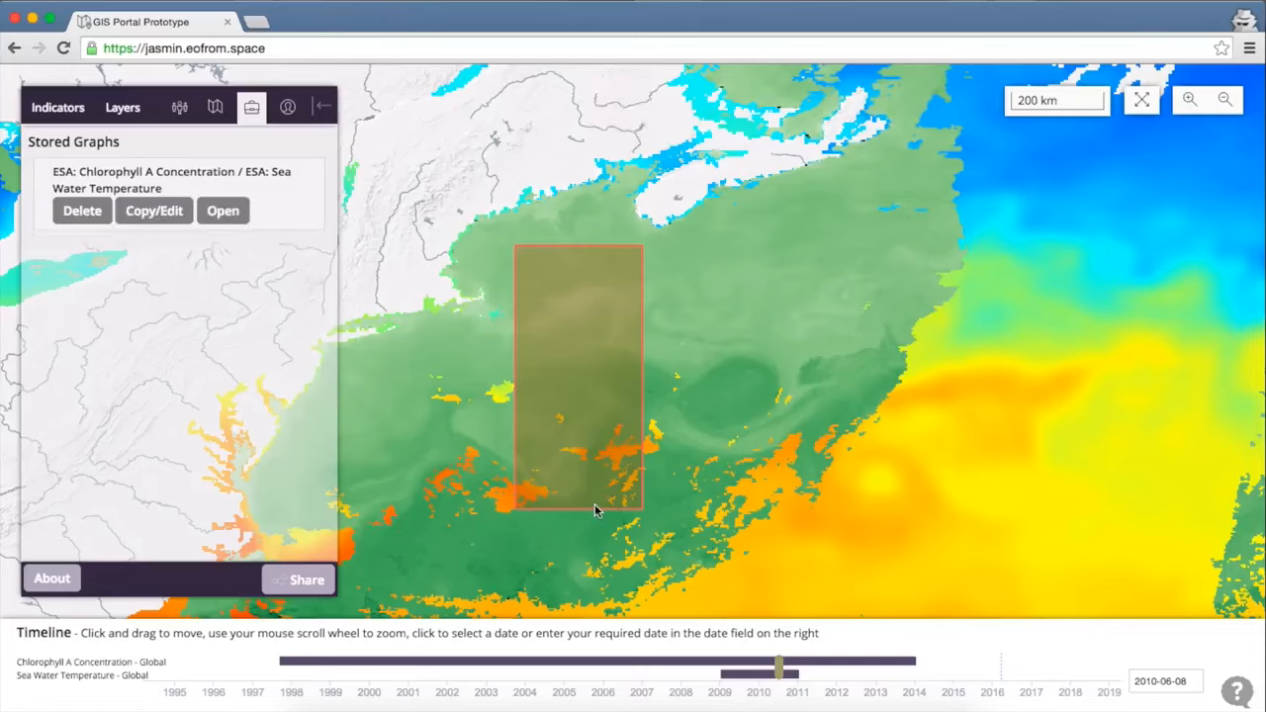
Open the stored scatter plot of sea water temperature (290–297 K) against chlorophyll (0.1–1.6 mg m-3).
left_click(220, 213)
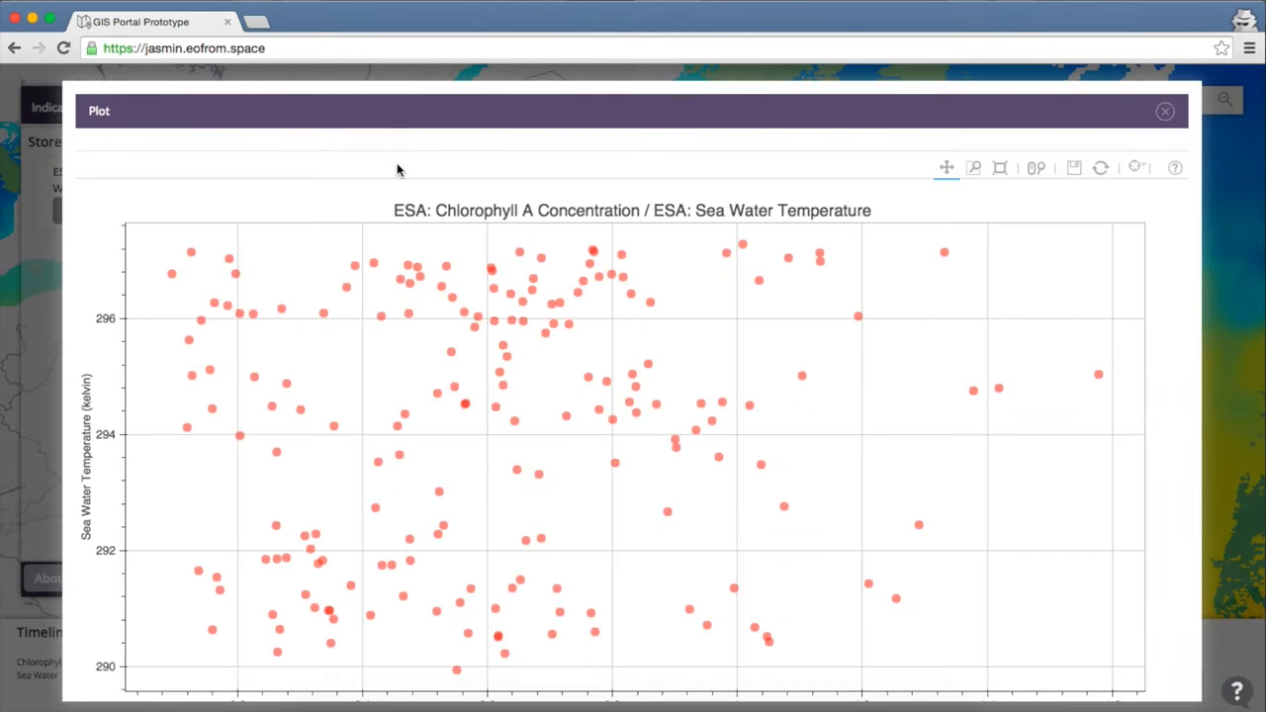
scroll(396, 170, "down", 3)
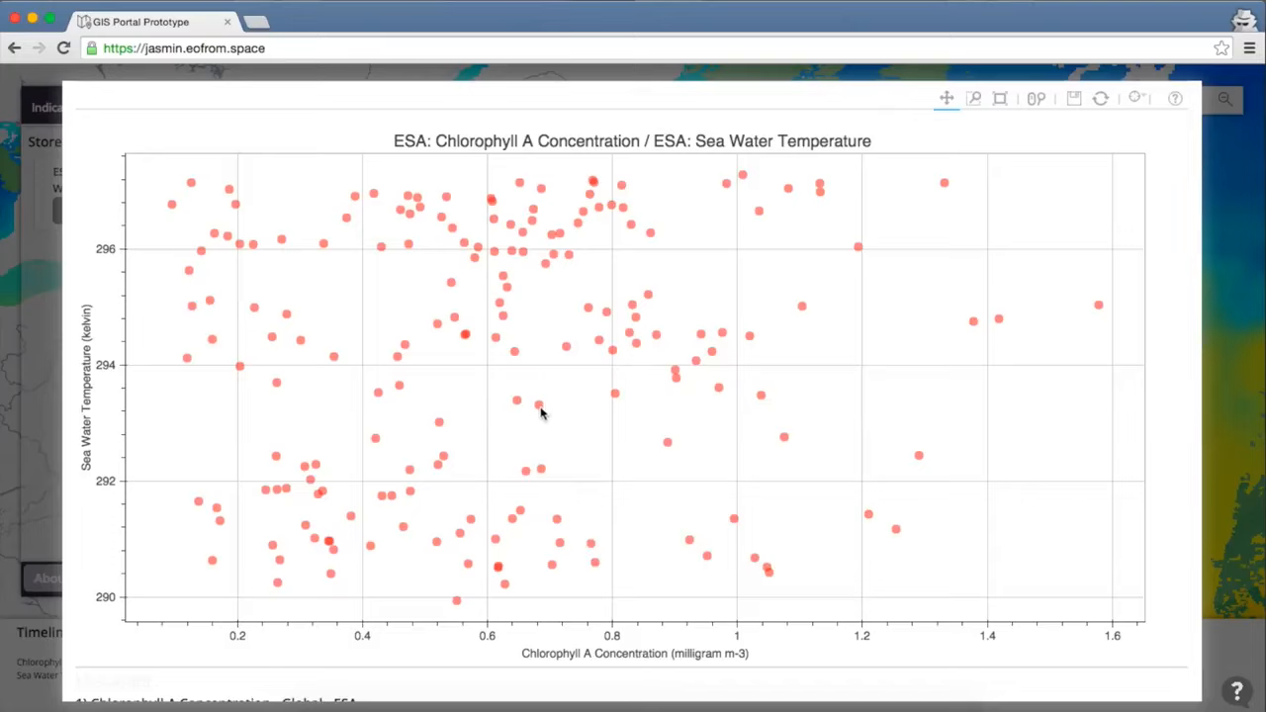
mouse_move(541, 413)
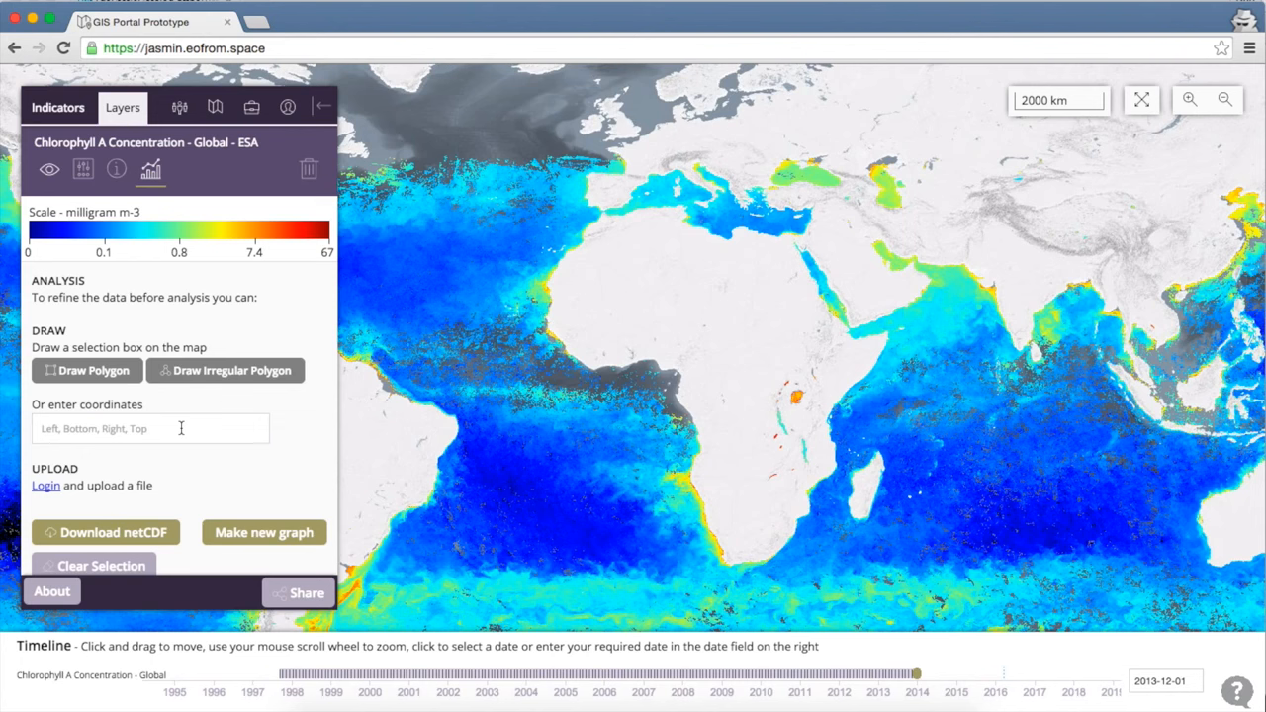
Sign in with the Google account e-mail and password to enable file uploads.
left_click(44, 489)
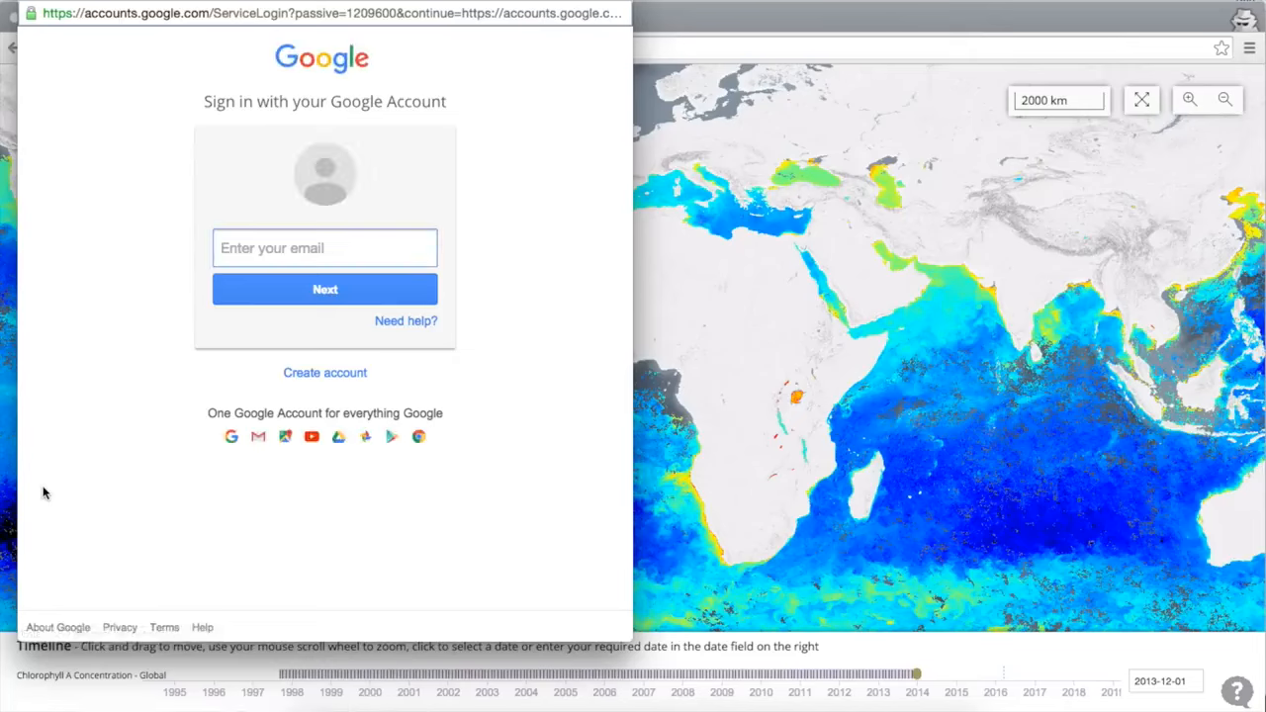
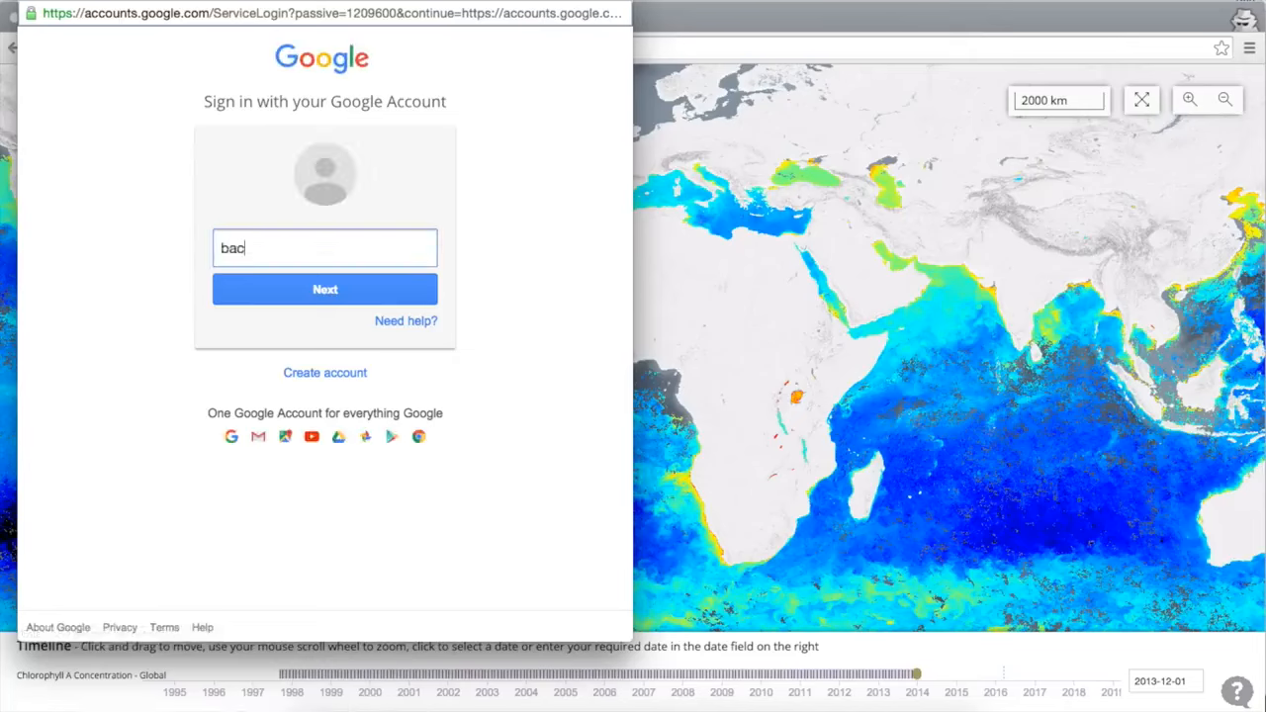
key("Return")
type("••••••••")
key("Return")
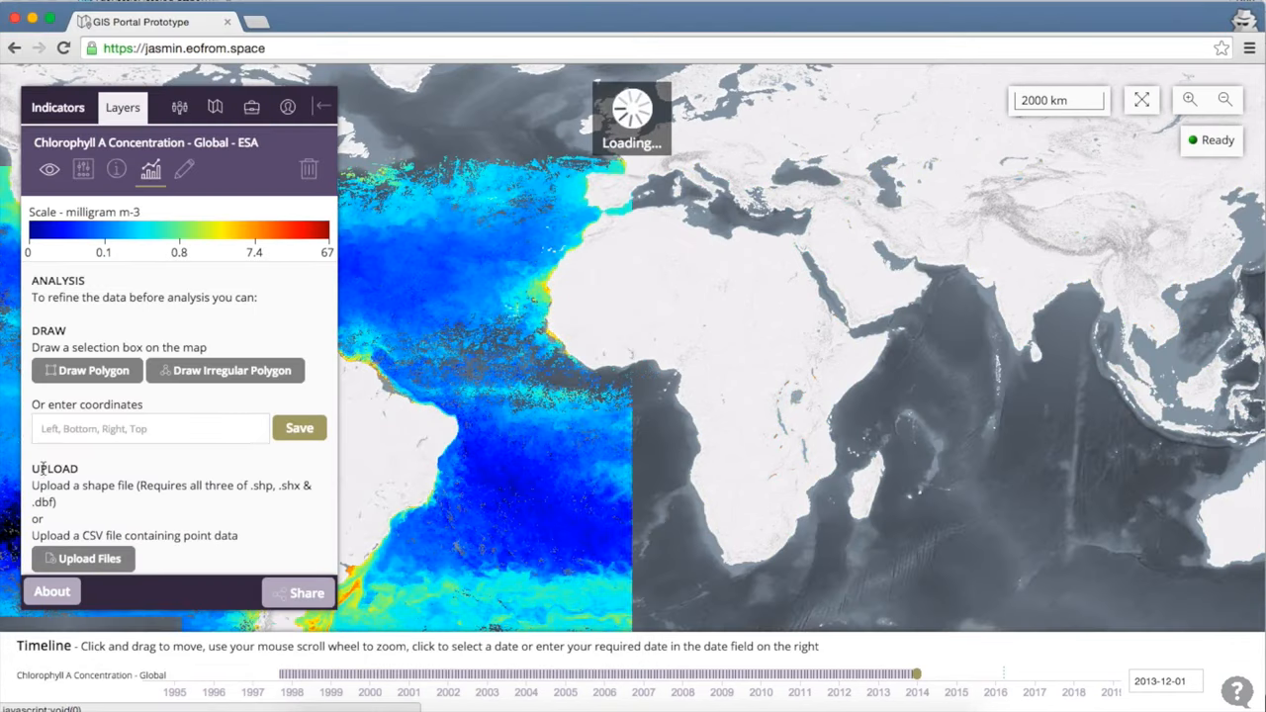
Scroll the analysis panel down to the shape file and CSV upload options.
scroll(113, 460, "down", 5)
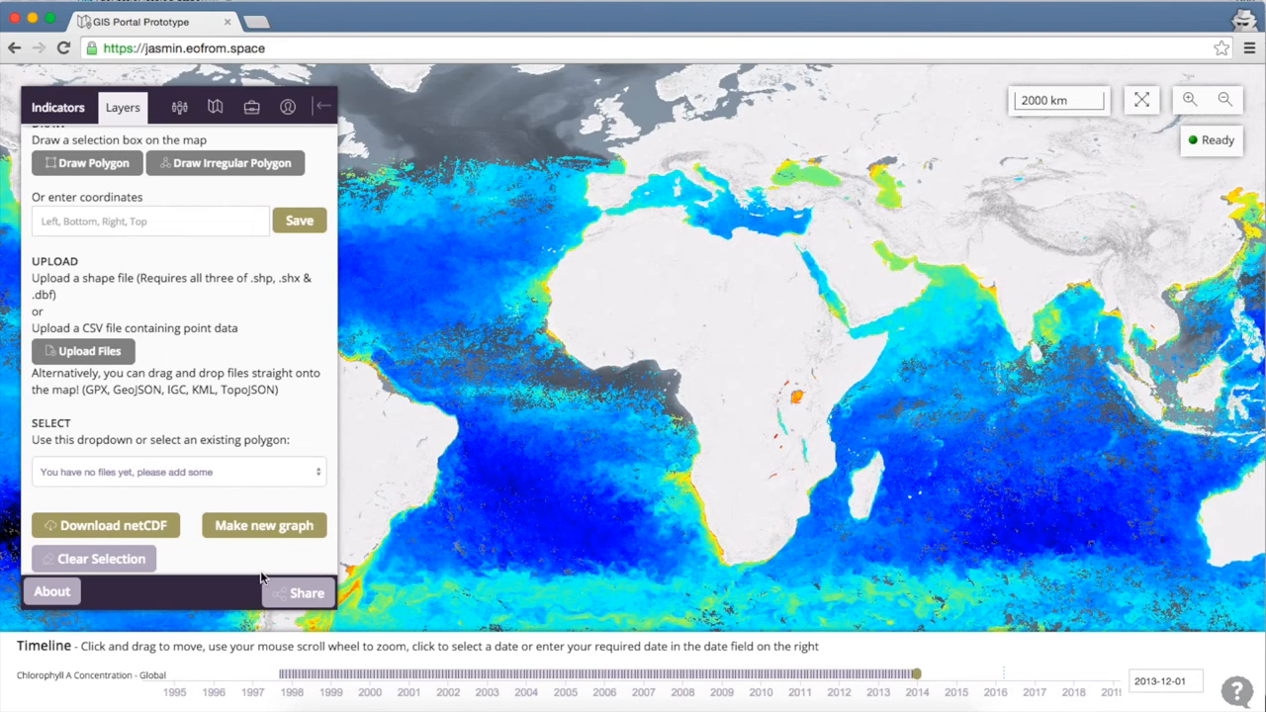
Open Finder at the GISportal-docker-config folder, positioned beside the map.
mouse_move(309, 708)
left_click(310, 708)
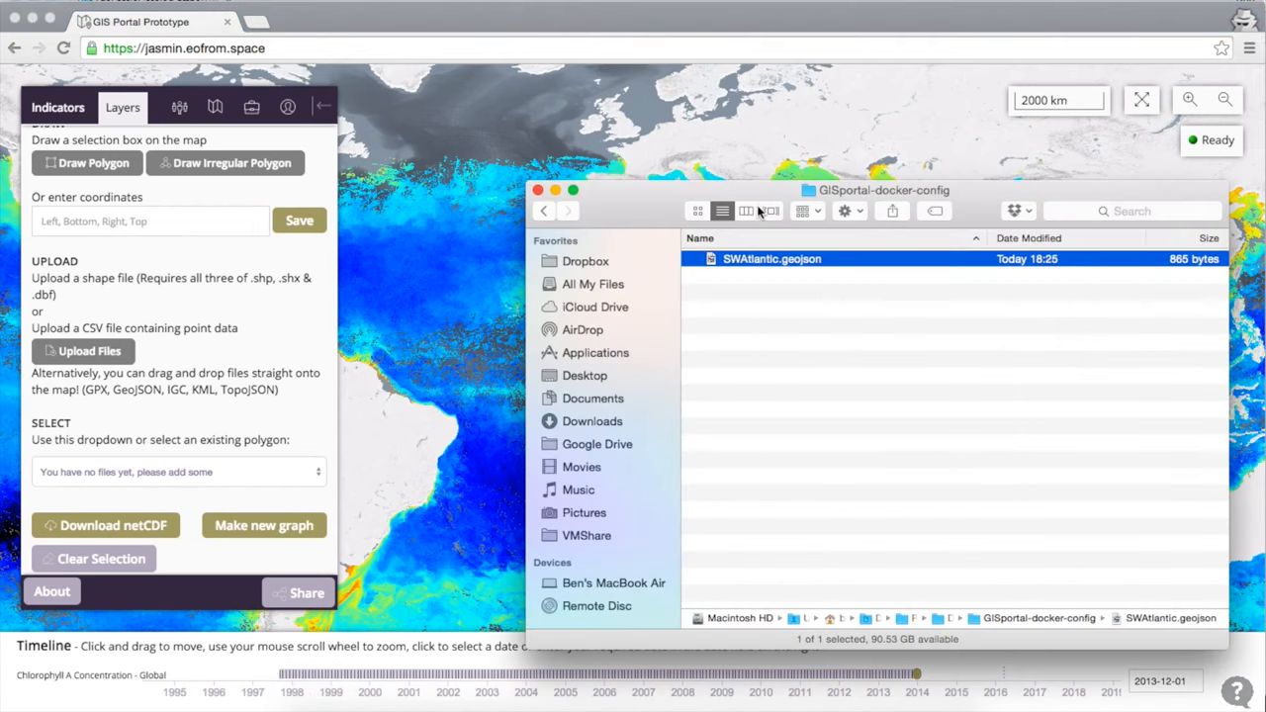
left_click_drag(765, 193, 916, 177)
Drop SWAtlantic.geojson onto the map and zoom to its polygon off Argentina.
left_click_drag(900, 243, 521, 333)
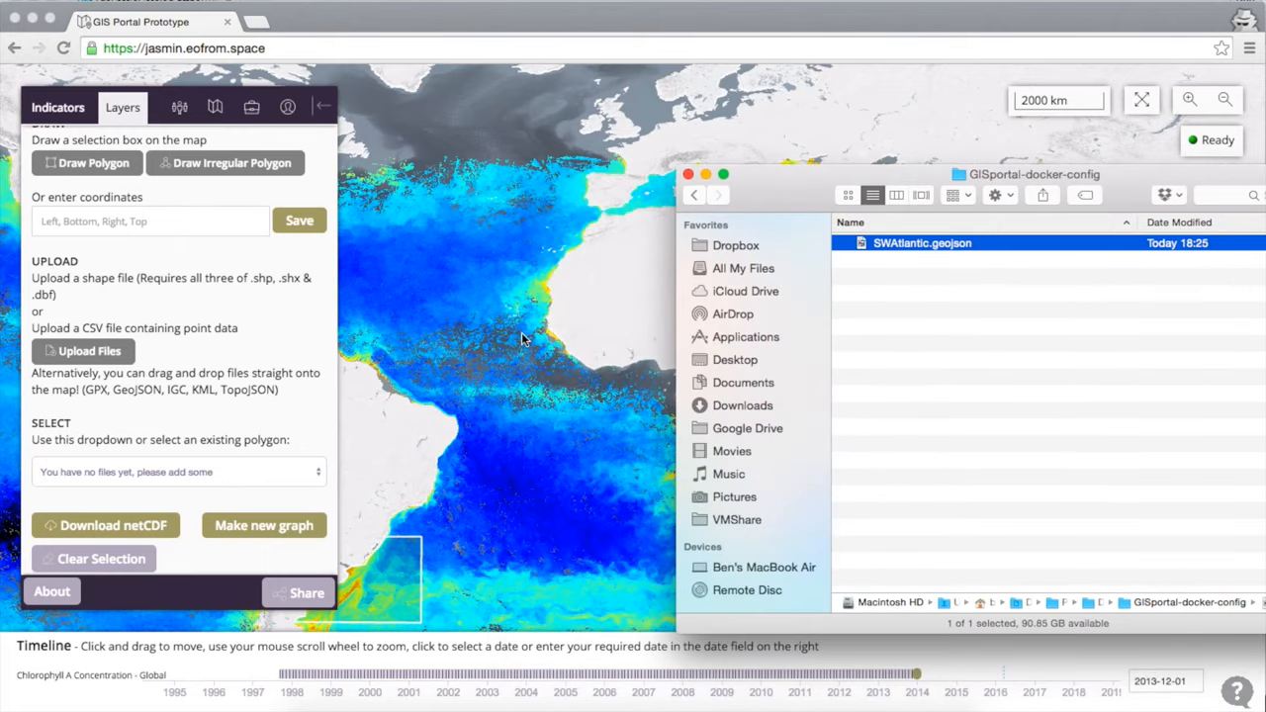
left_click(423, 486)
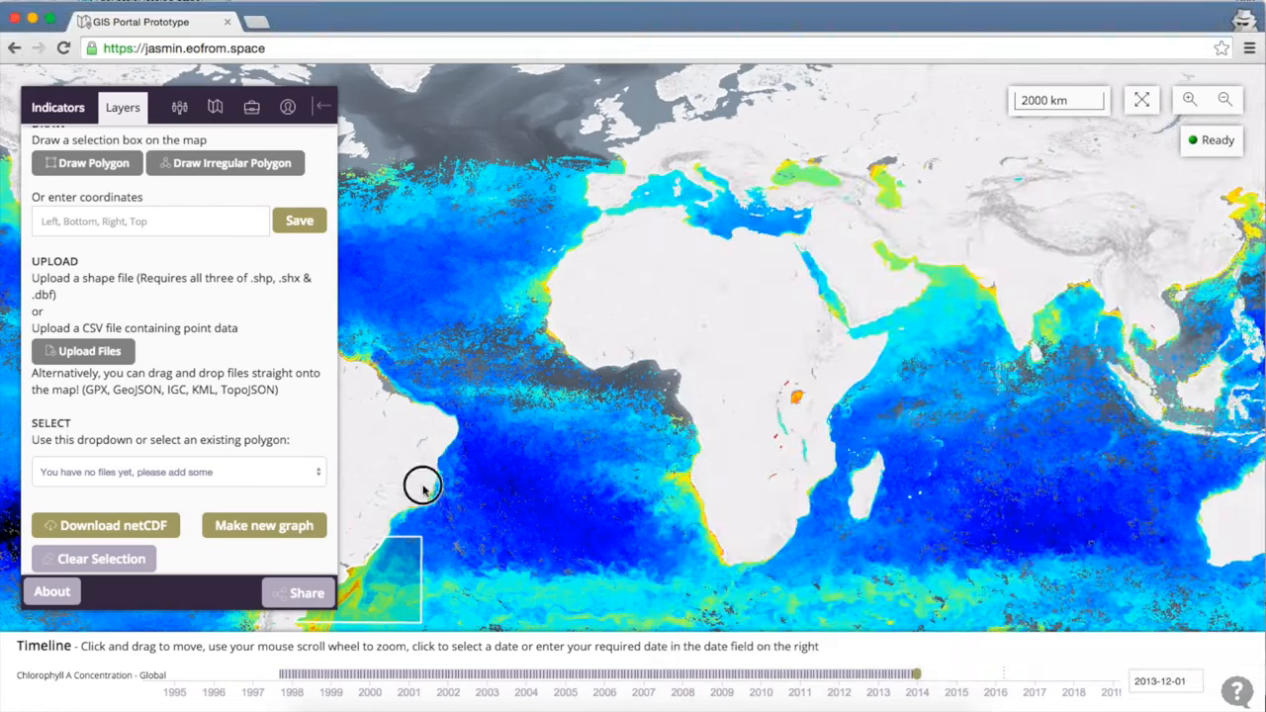
left_click_drag(413, 485, 544, 382)
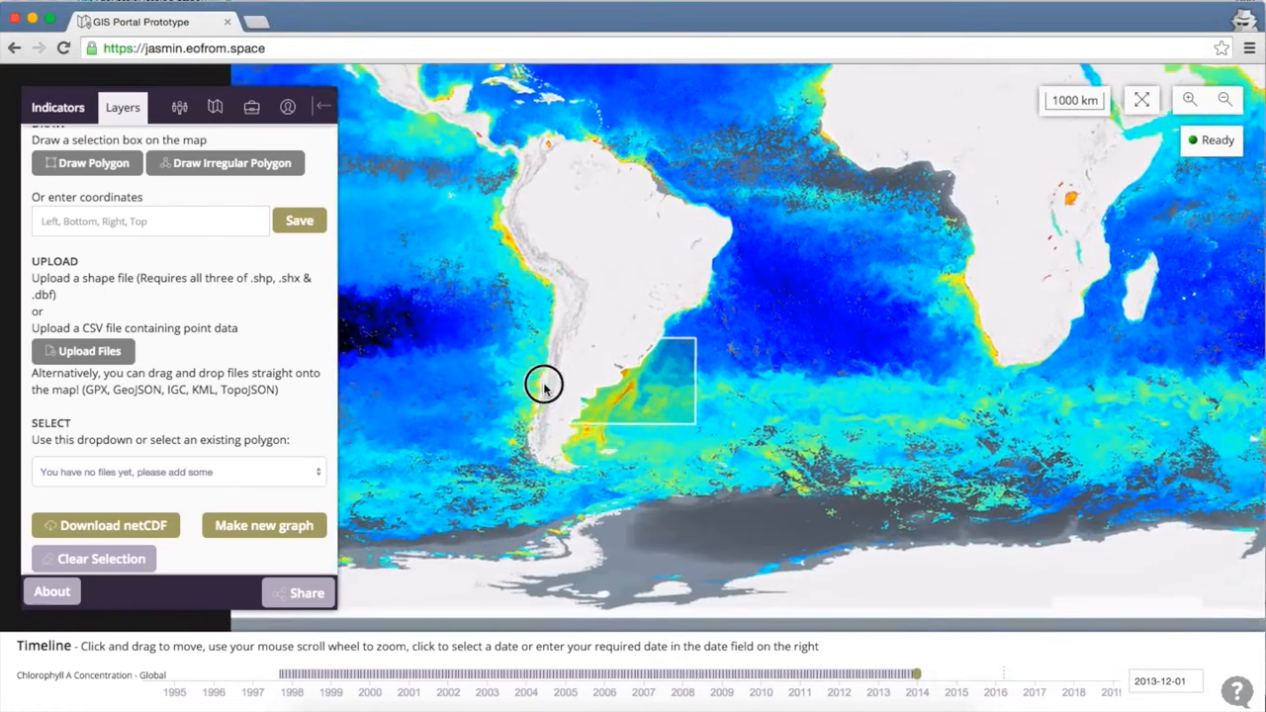
scroll(532, 394, "up", 2)
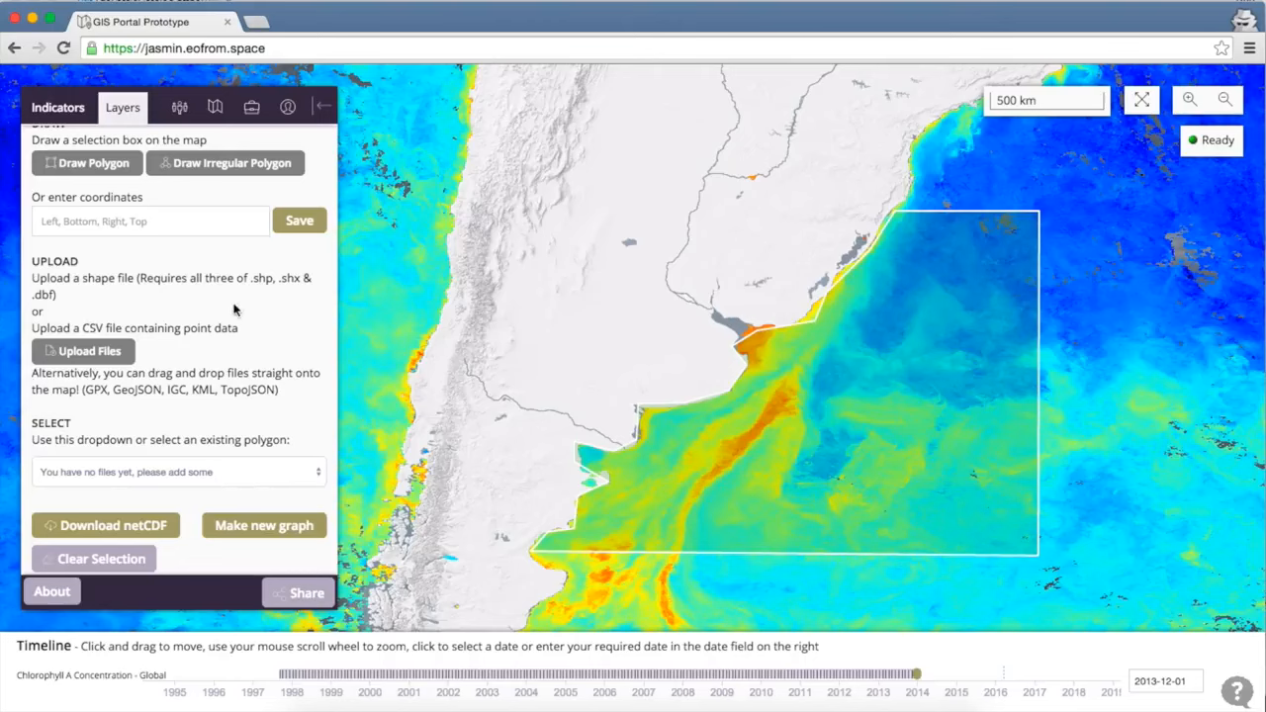
Discard an unfinished new graph for the polygon area and clear the polygon selection.
left_click(263, 526)
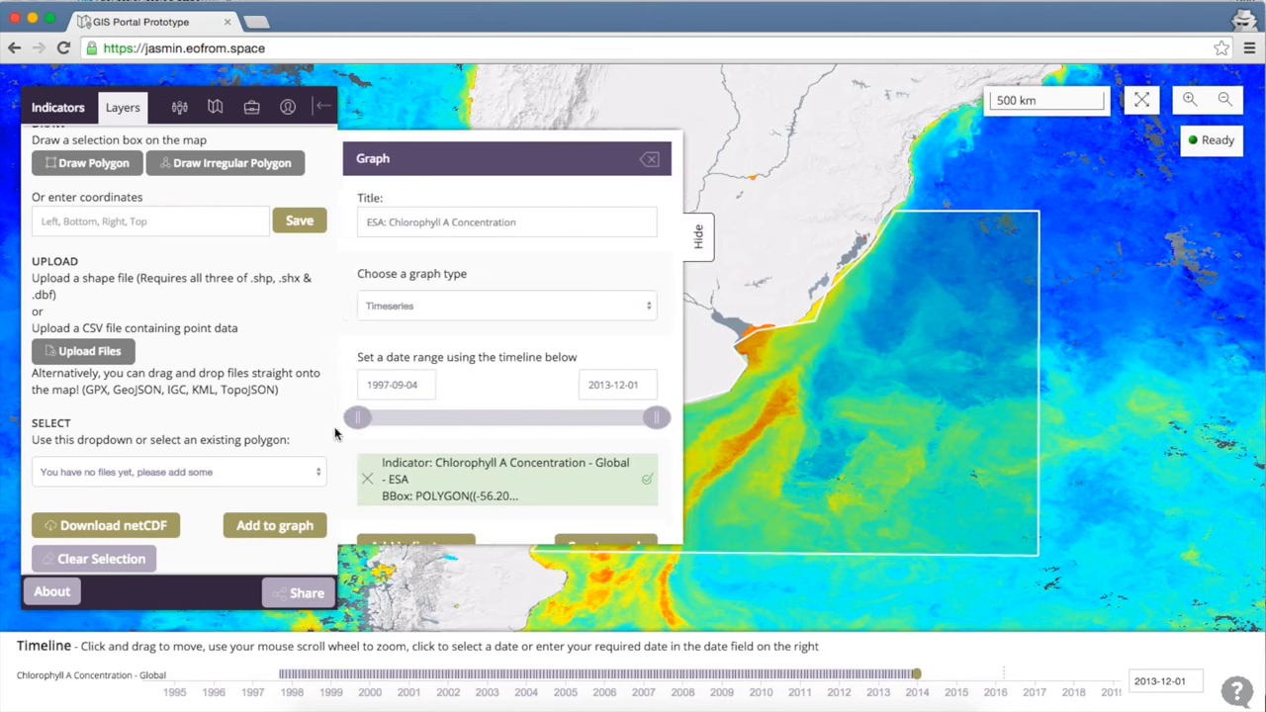
scroll(487, 422, "down", 1)
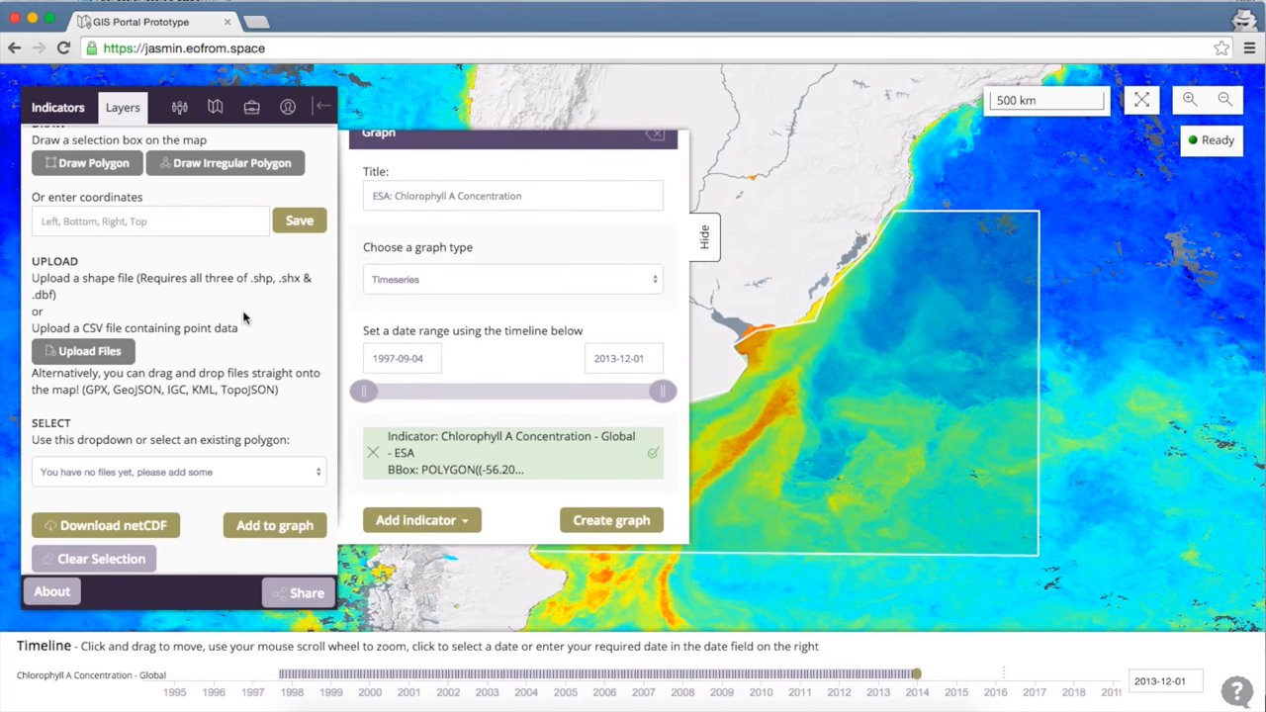
scroll(244, 316, "up", 2)
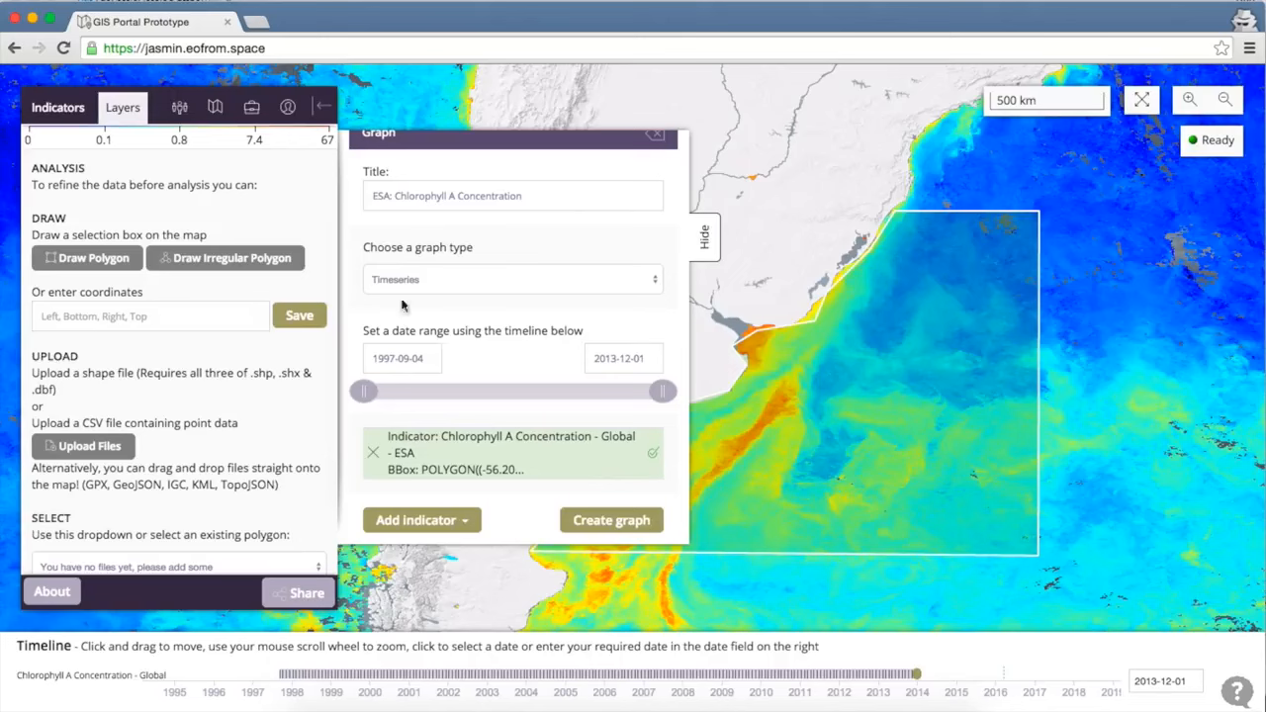
left_click(656, 134)
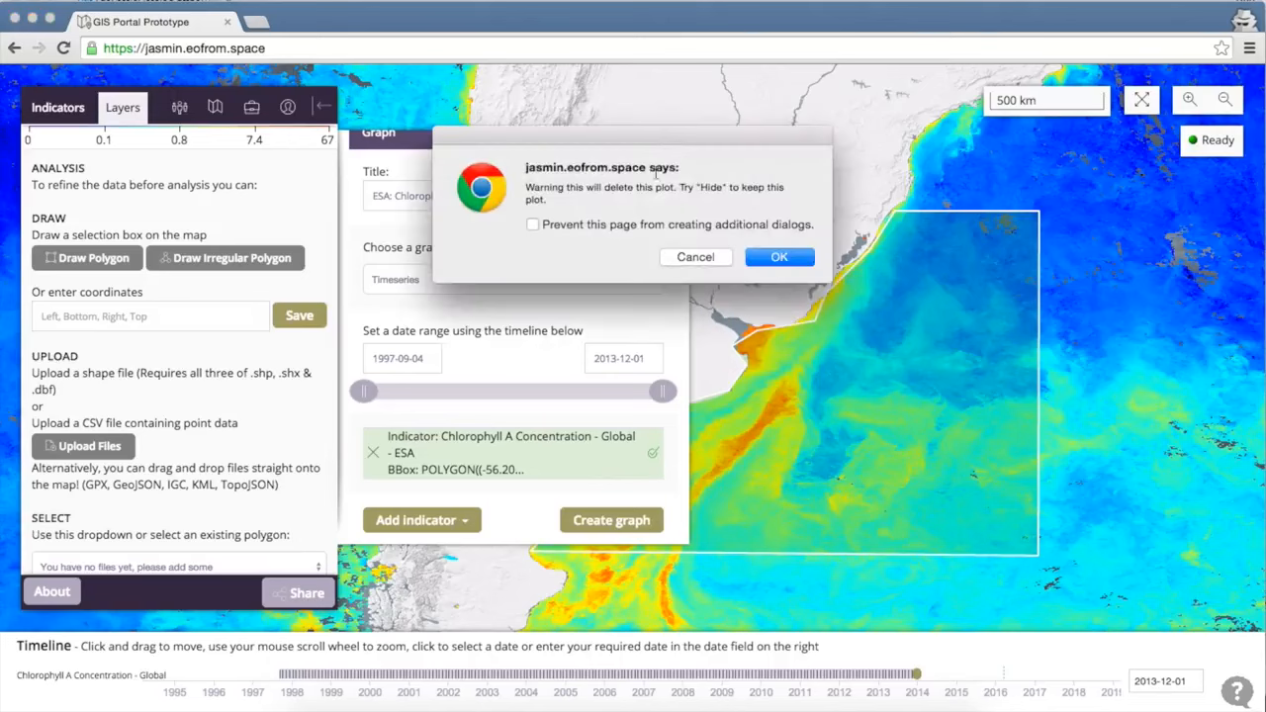
left_click(779, 257)
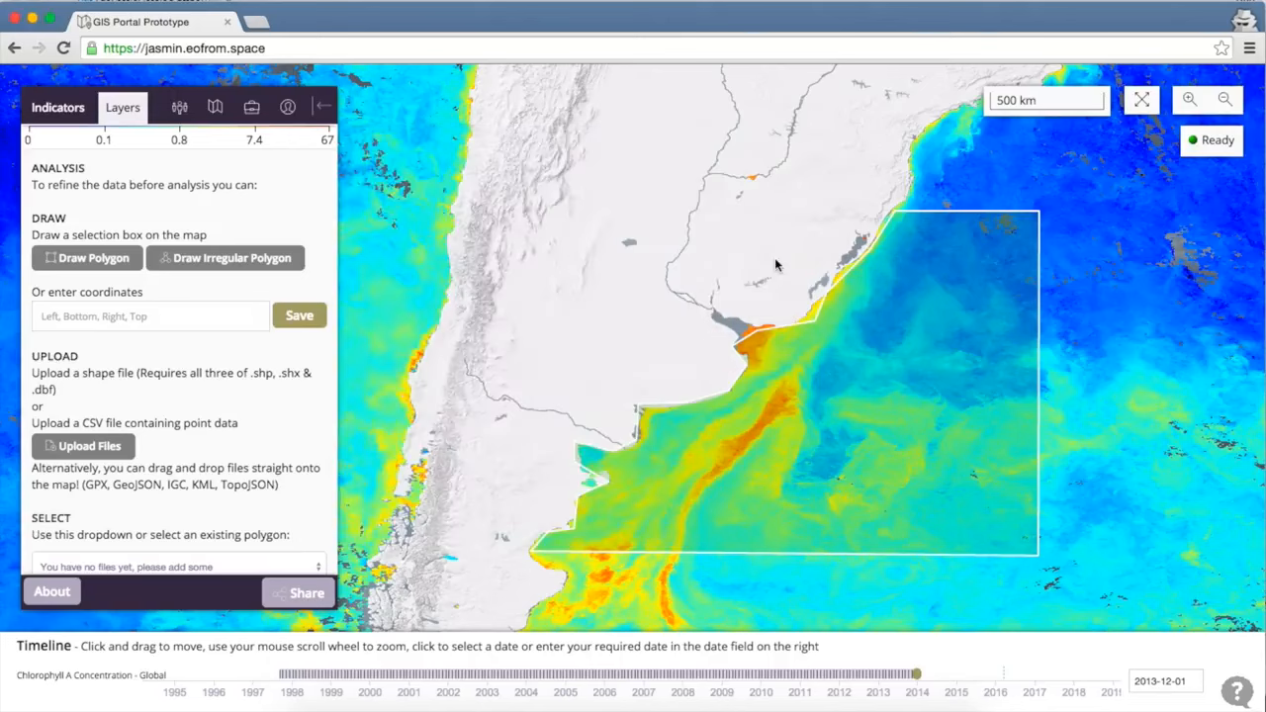
scroll(164, 423, "down", 2)
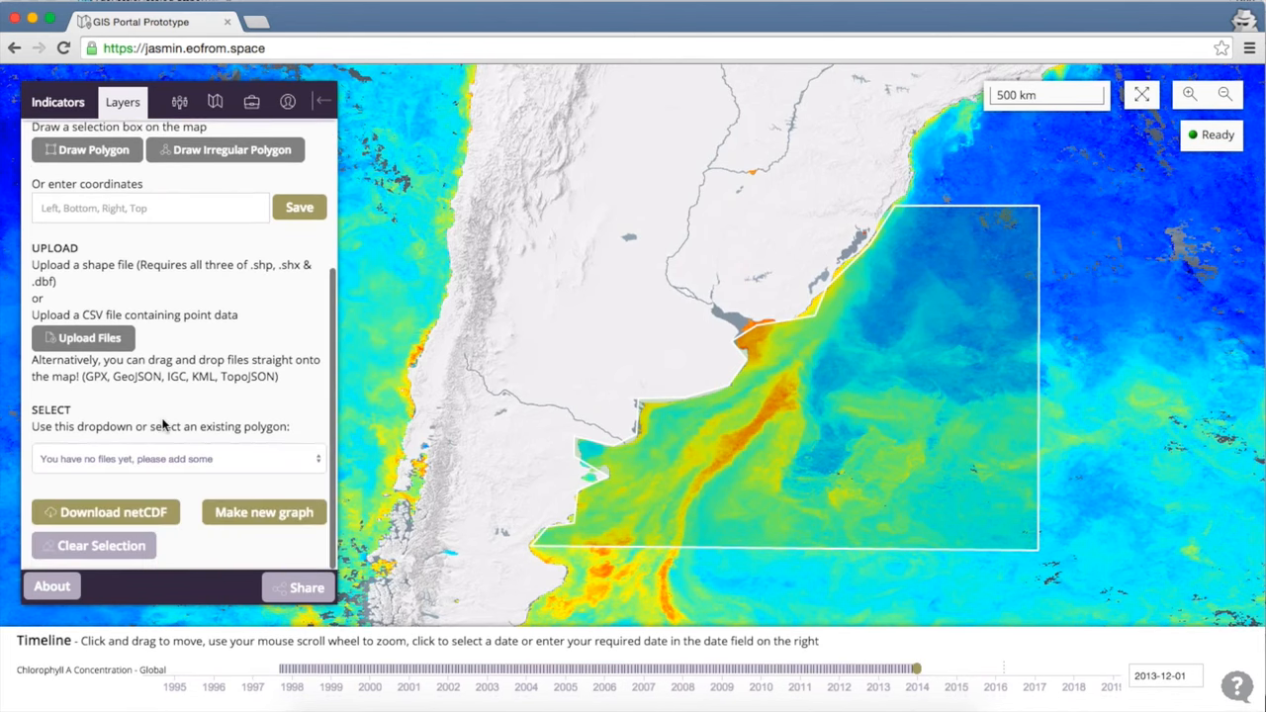
left_click(105, 560)
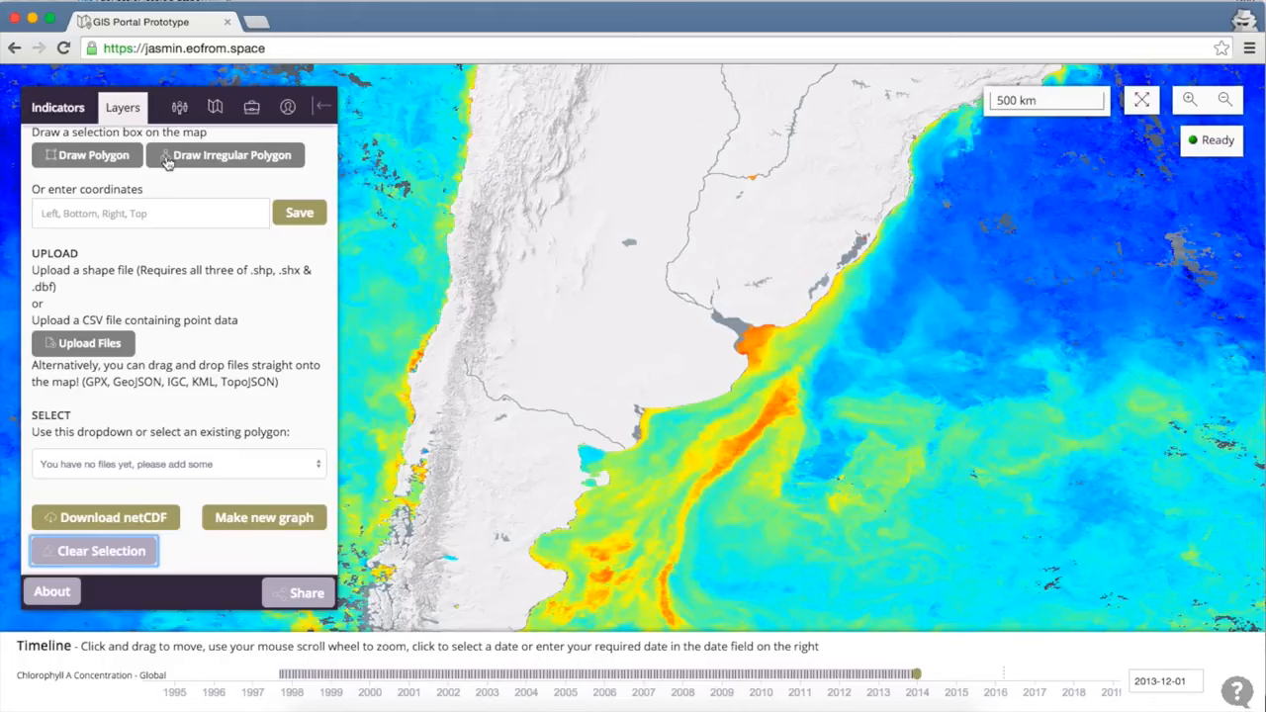
Draw a five-corner irregular polygon over the ocean off South America.
left_click(204, 161)
left_click(865, 265)
left_click(994, 325)
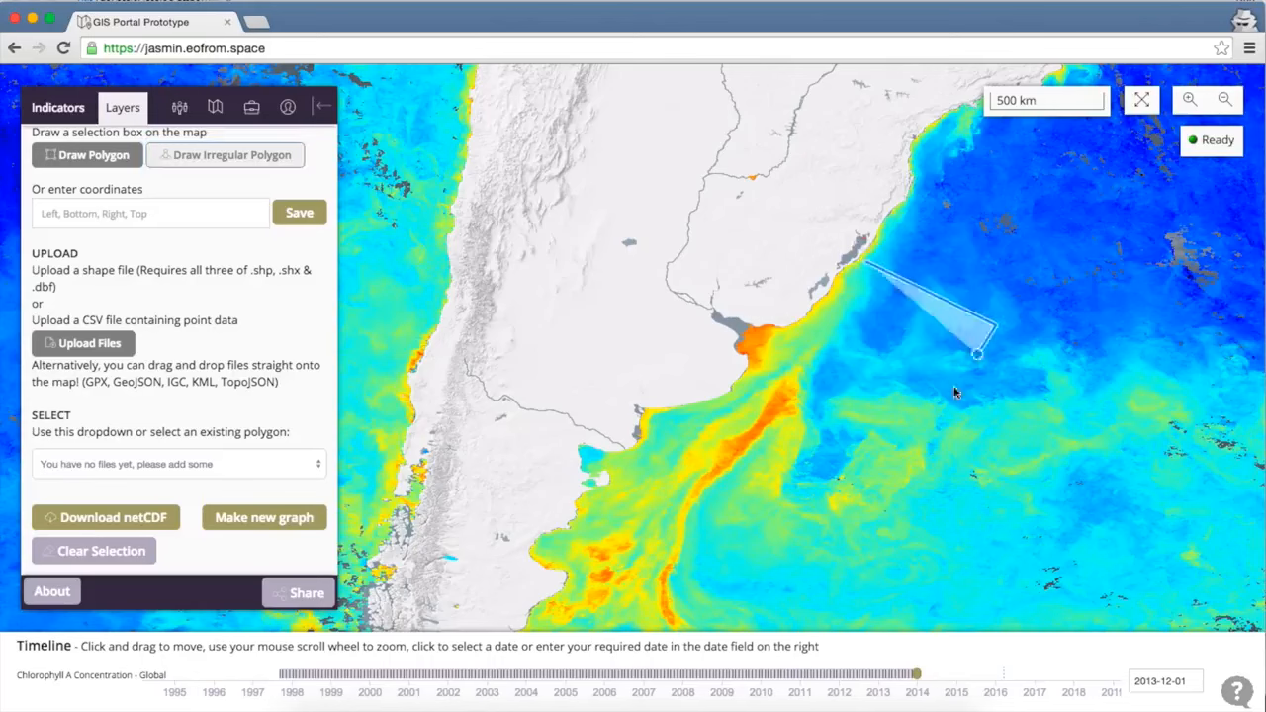
left_click(917, 441)
left_click(785, 444)
double_click(749, 389)
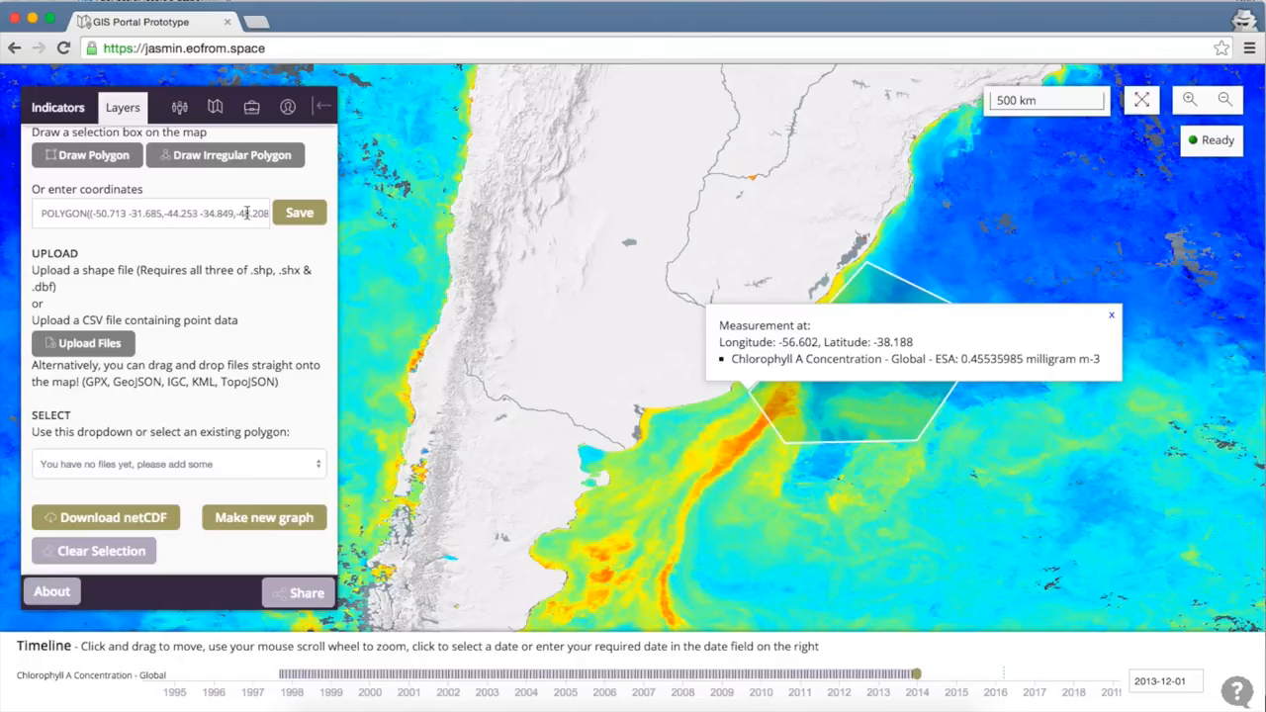
Save the drawn polygon under the name 'South Atlantic'.
left_click(297, 215)
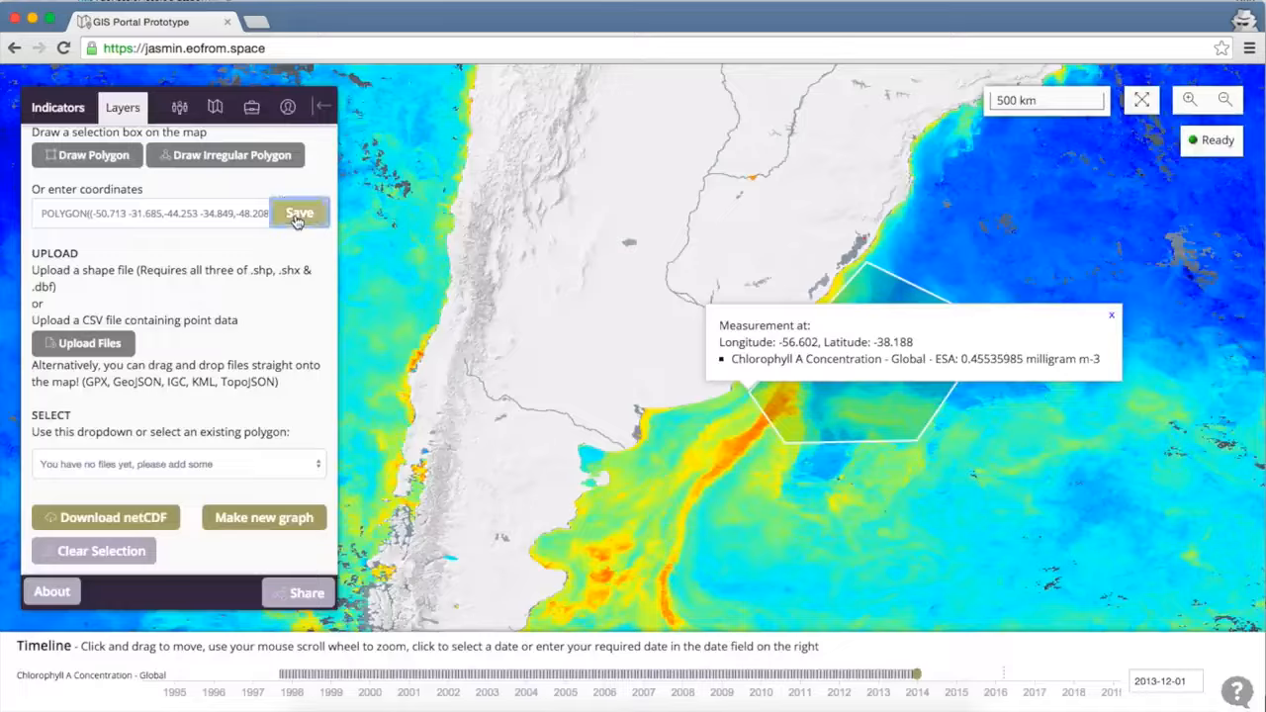
left_click(414, 388)
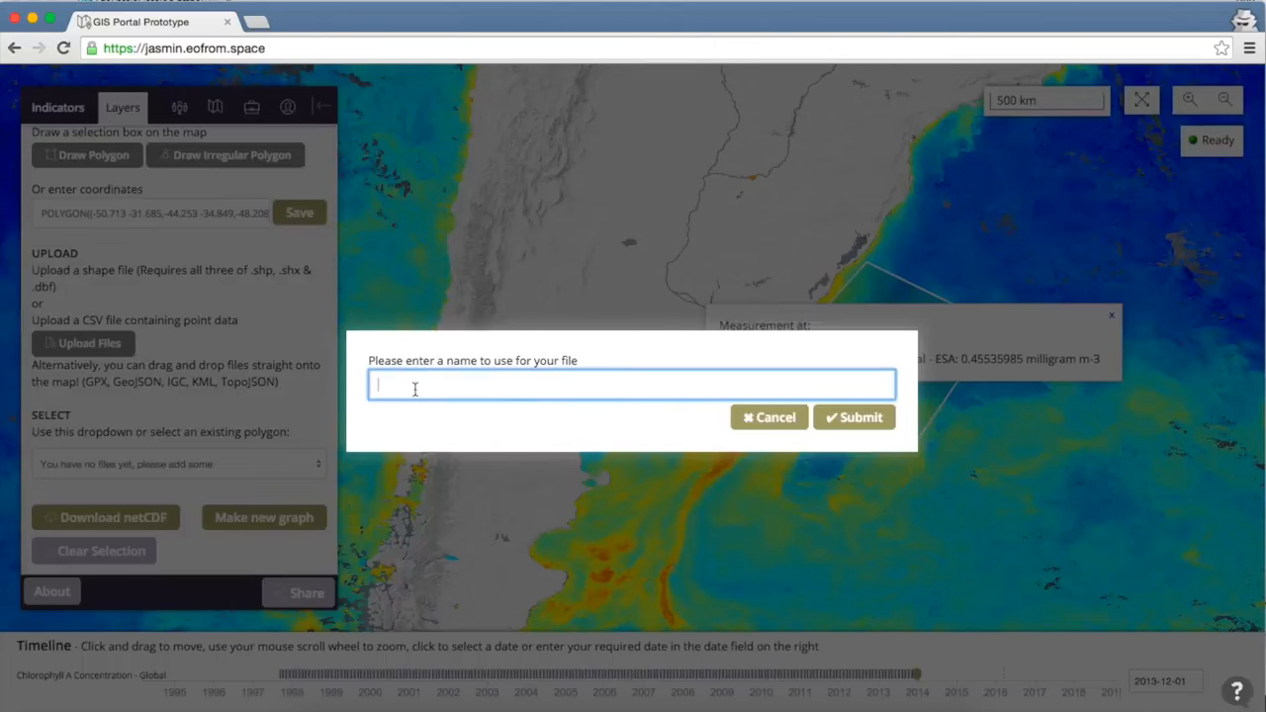
type("South Atlantic")
left_click(840, 417)
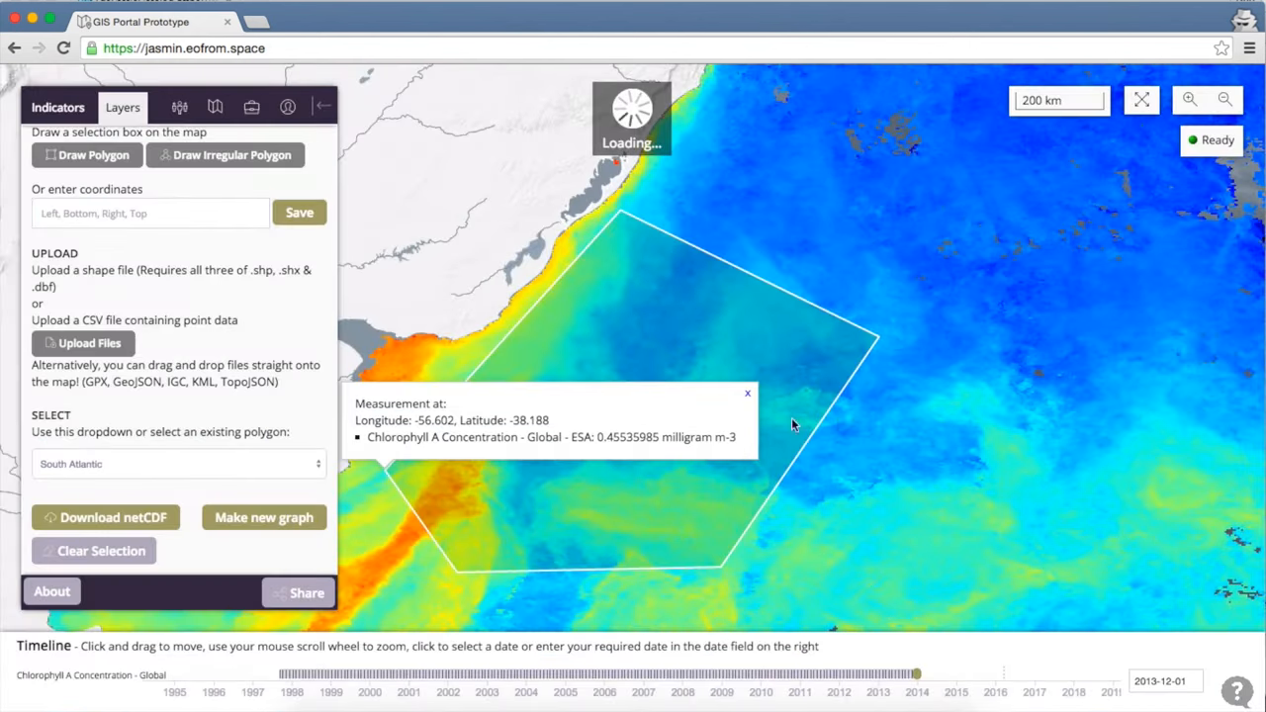
left_click(227, 464)
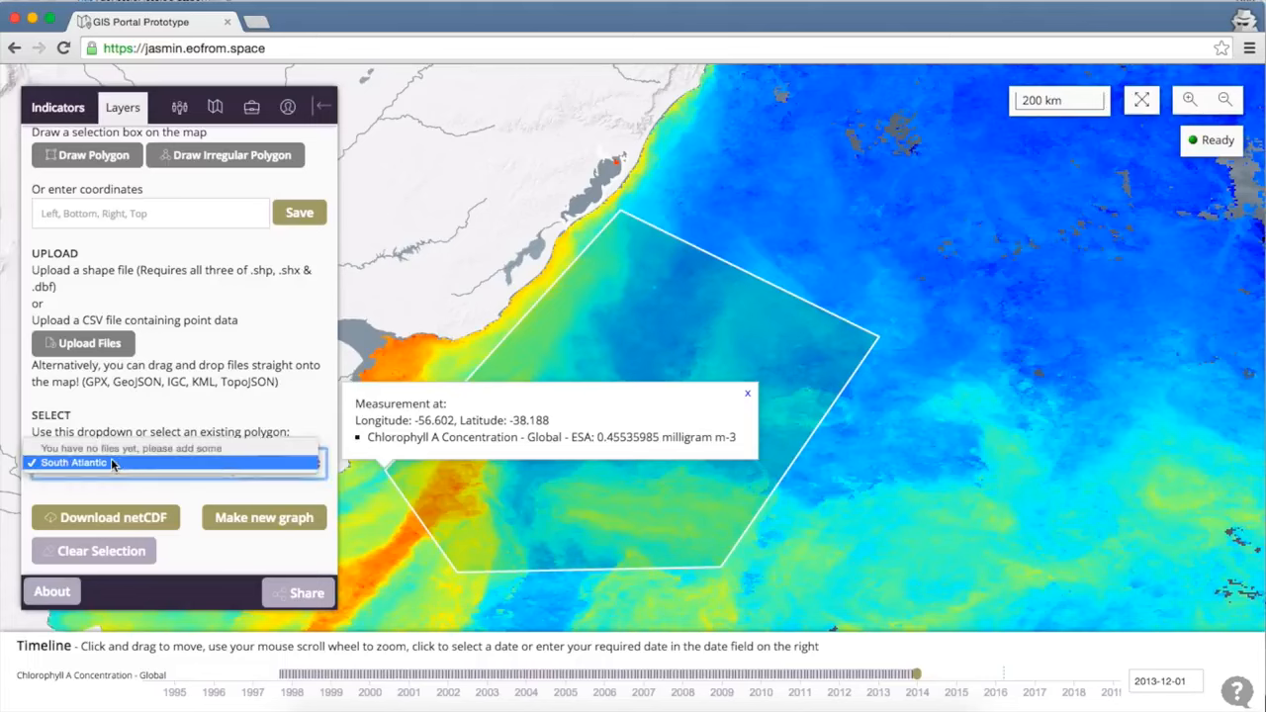
Choose South Atlantic in the saved polygons dropdown.
left_click(130, 423)
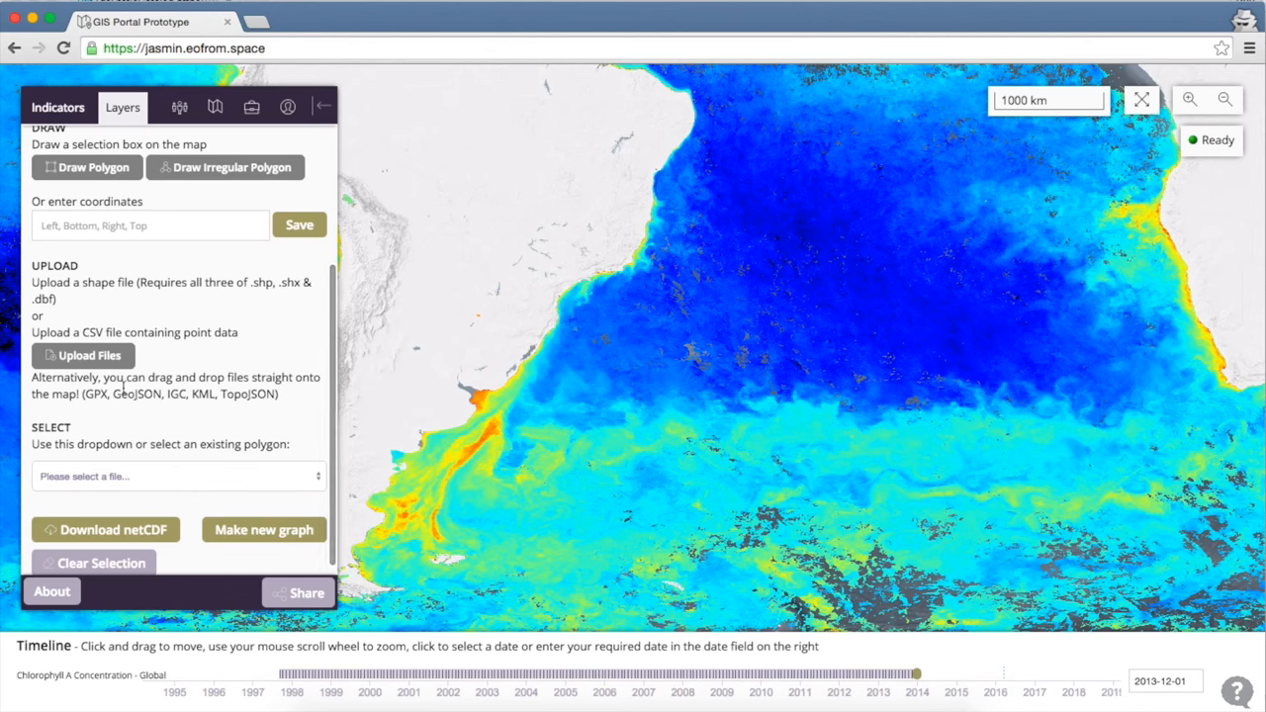
Upload track.csv so the ship track appears across the North Atlantic.
left_click(102, 360)
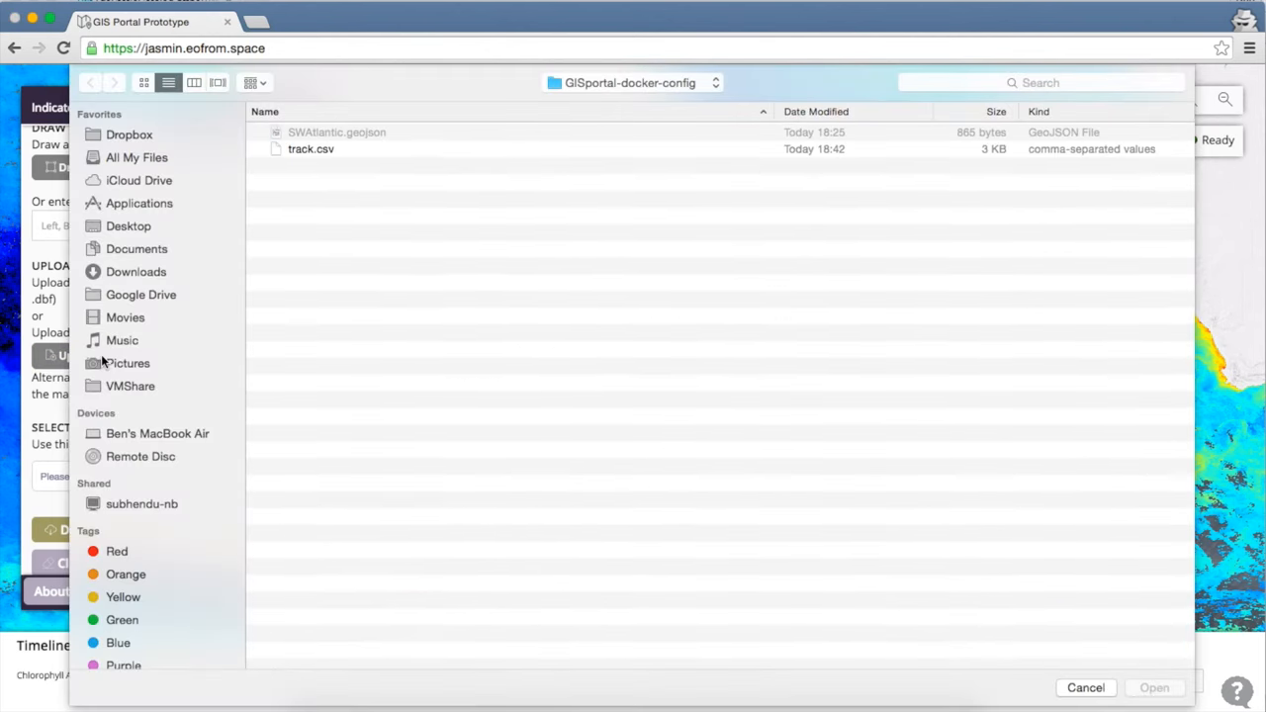
left_click(299, 150)
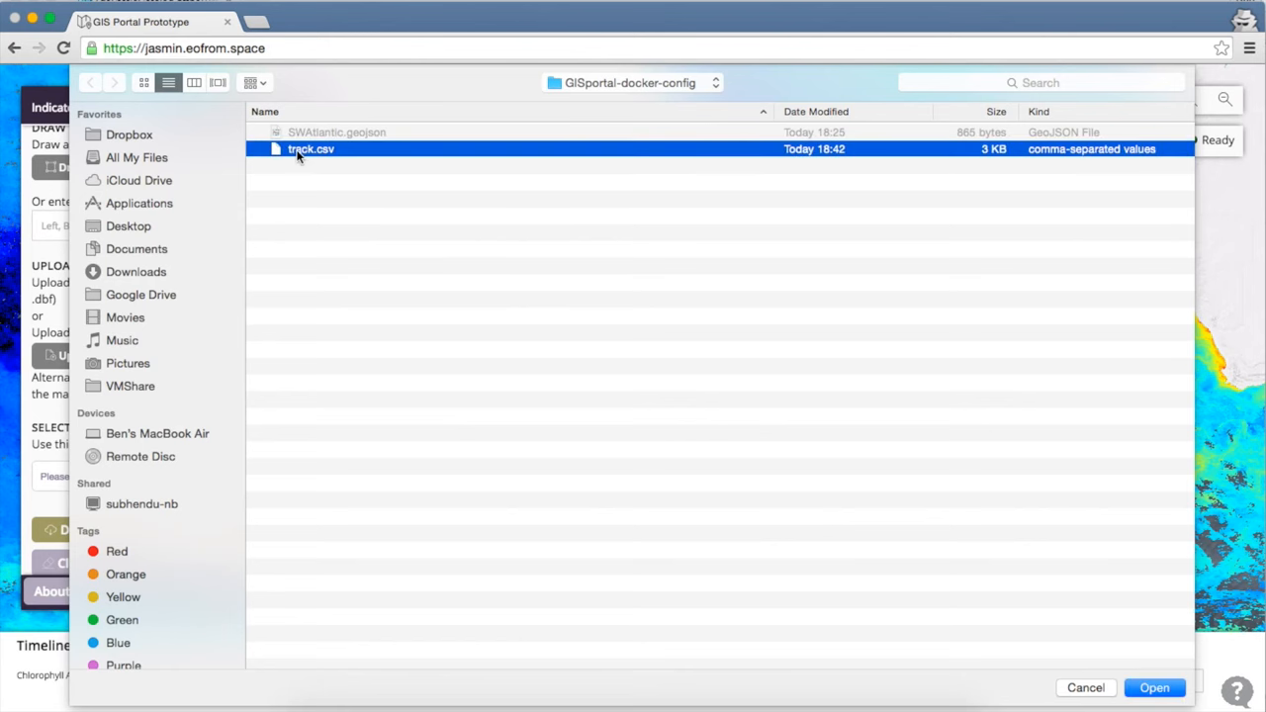
left_click(1151, 687)
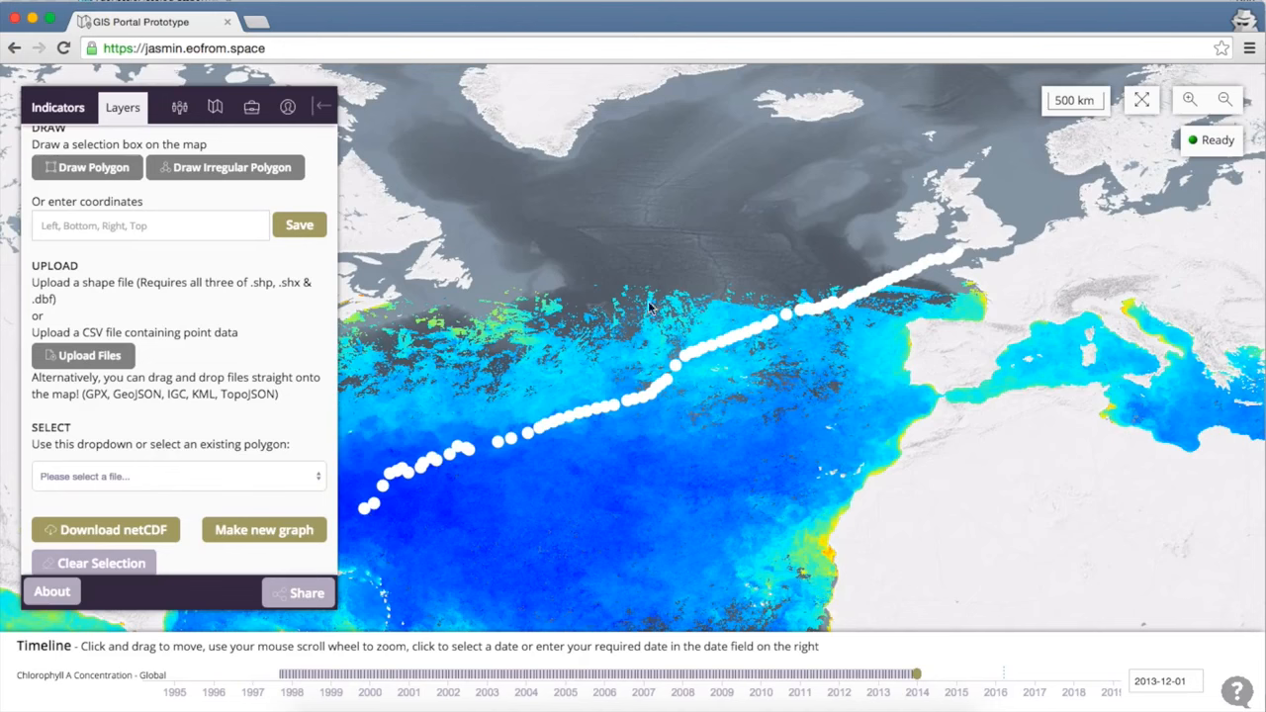
scroll(592, 439, "up", 2)
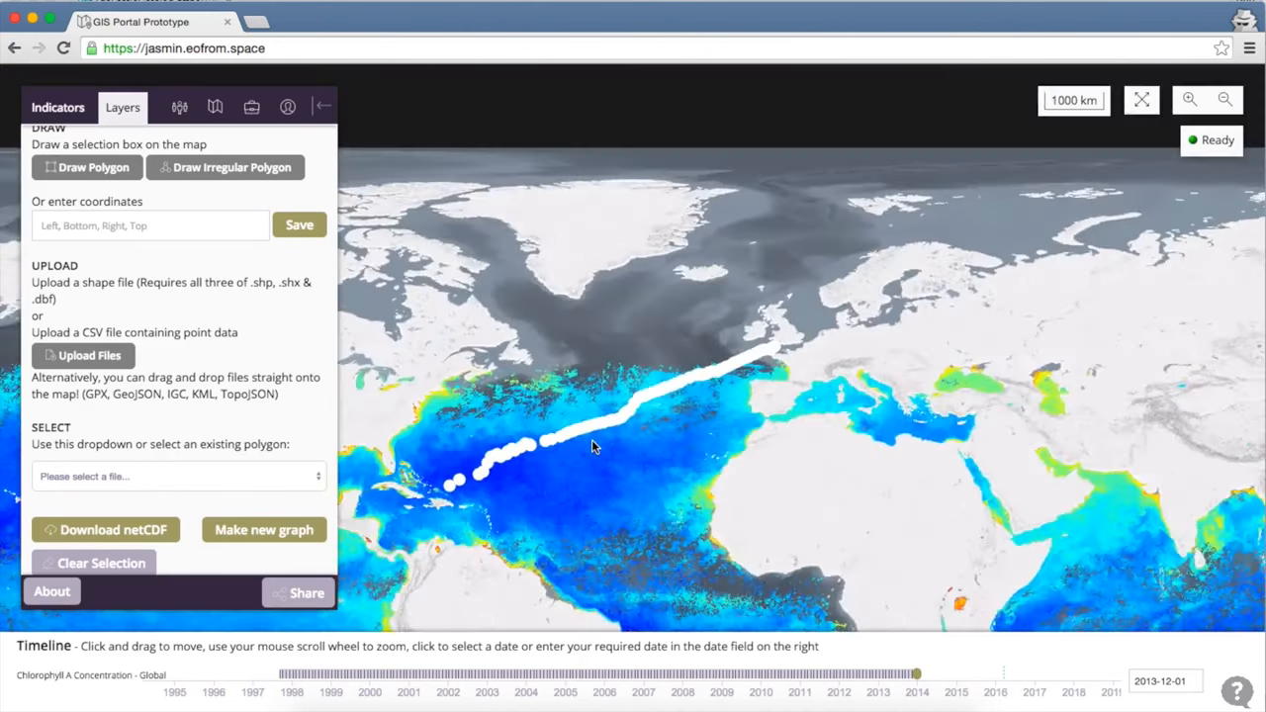
scroll(592, 439, "down", 2)
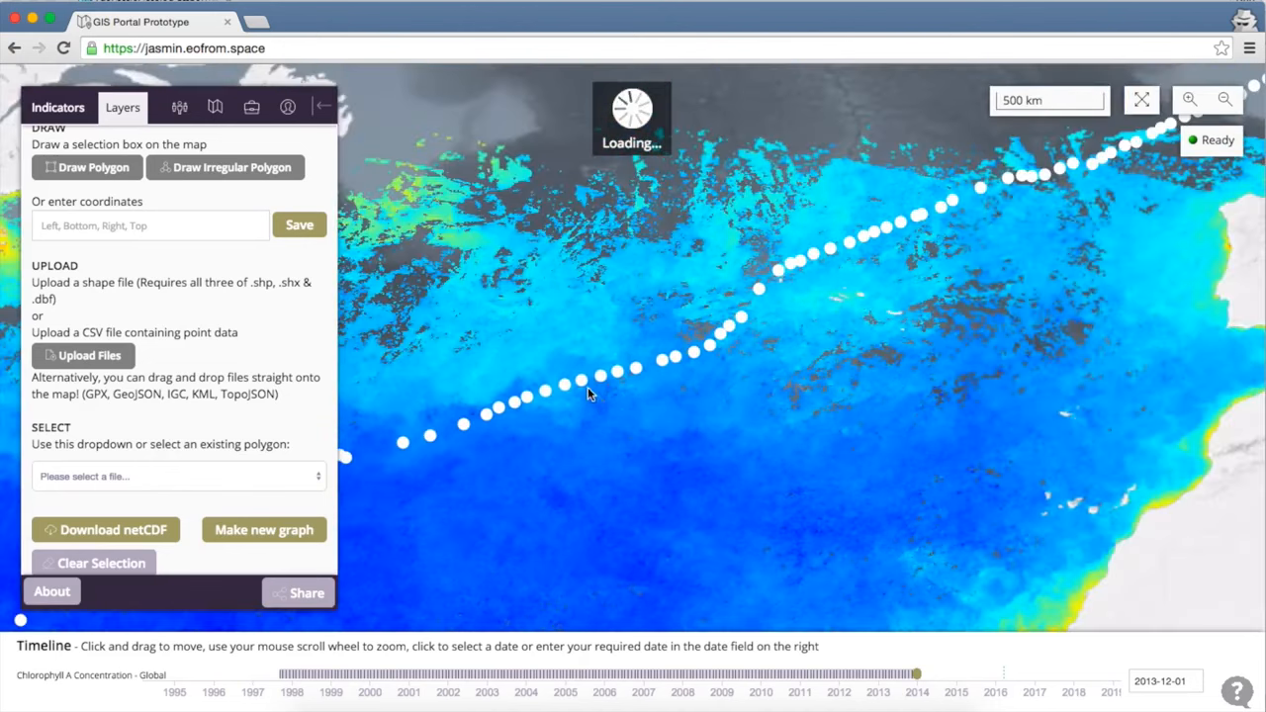
Inspect the date and position of track points, including the 25/03/2015 point.
left_click(583, 385)
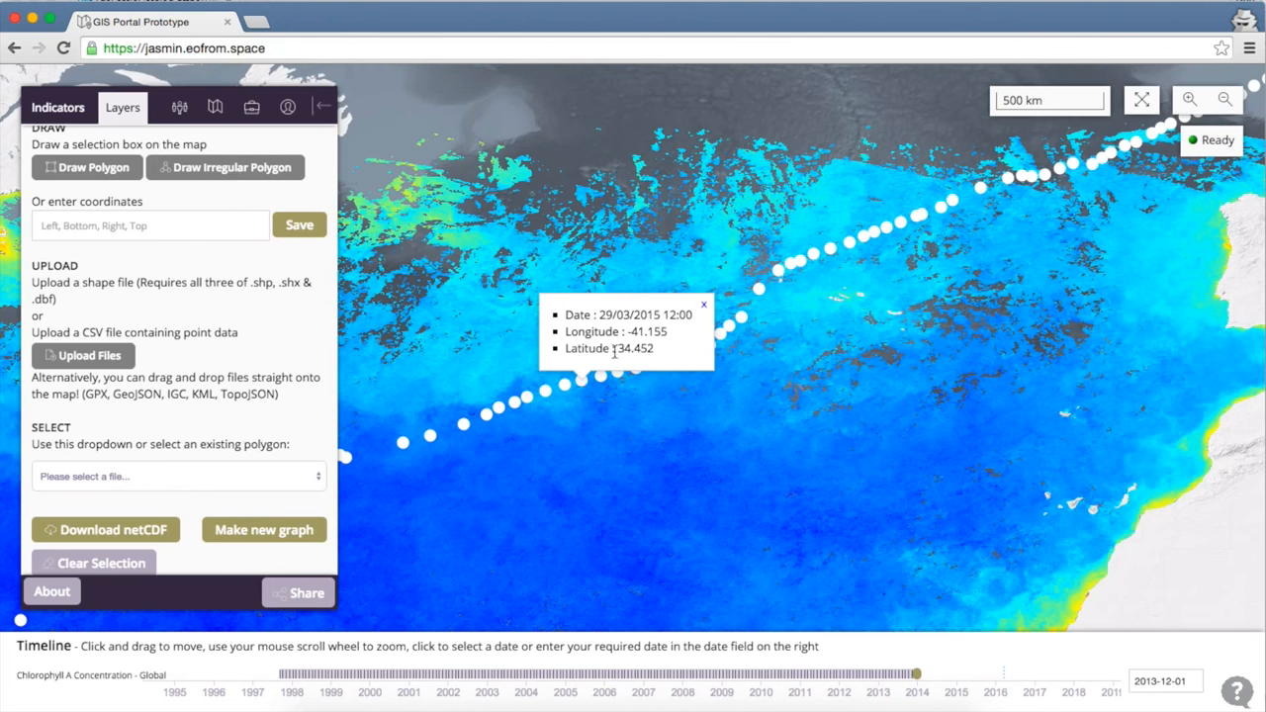
left_click(547, 392)
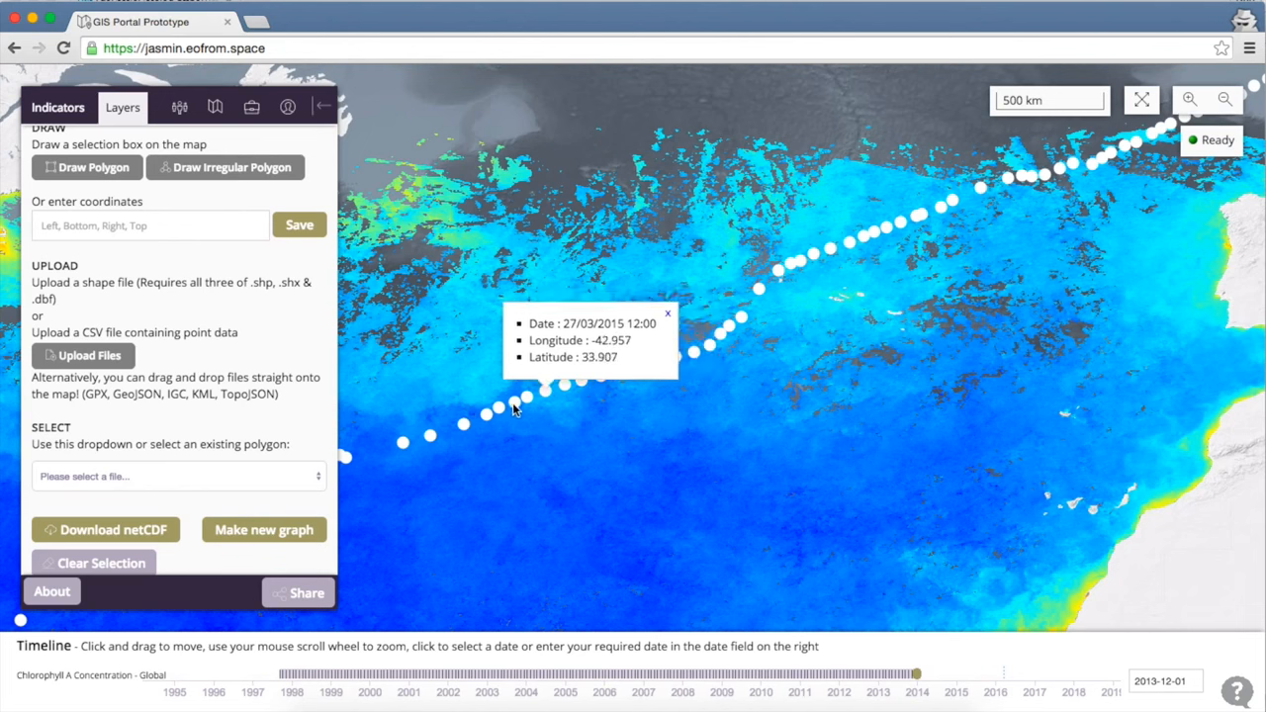
left_click(513, 406)
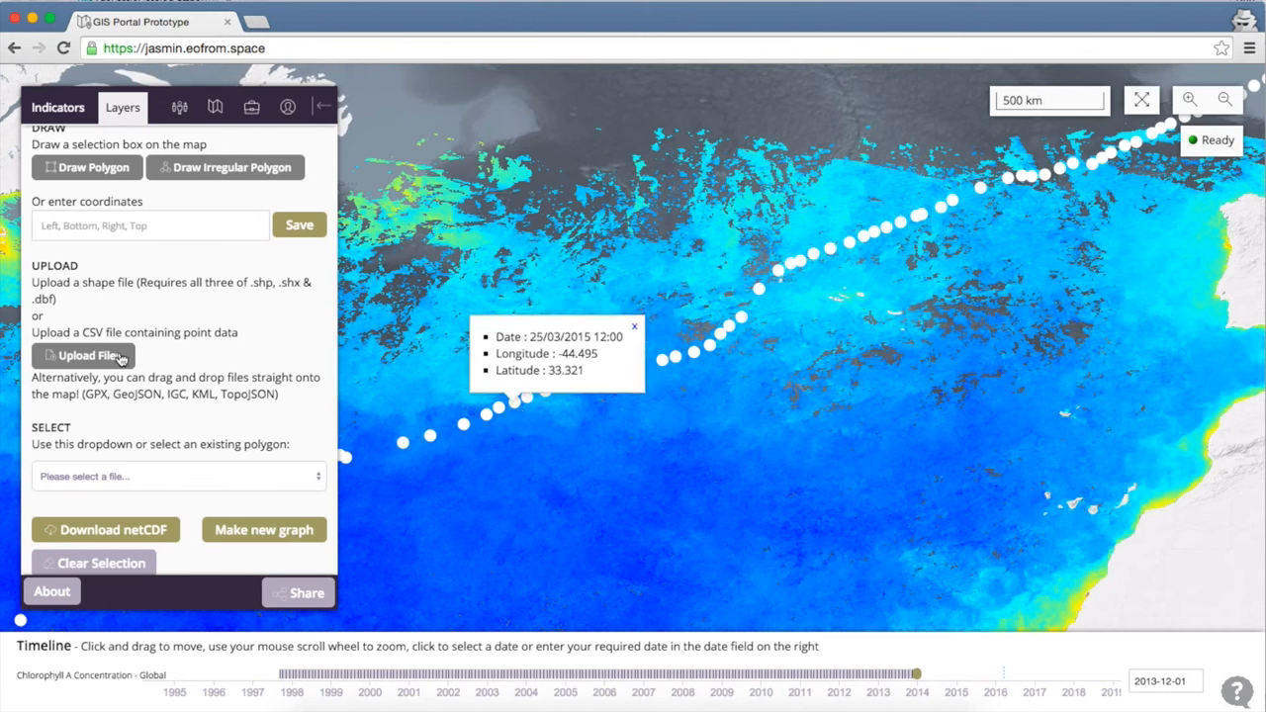
left_click(265, 532)
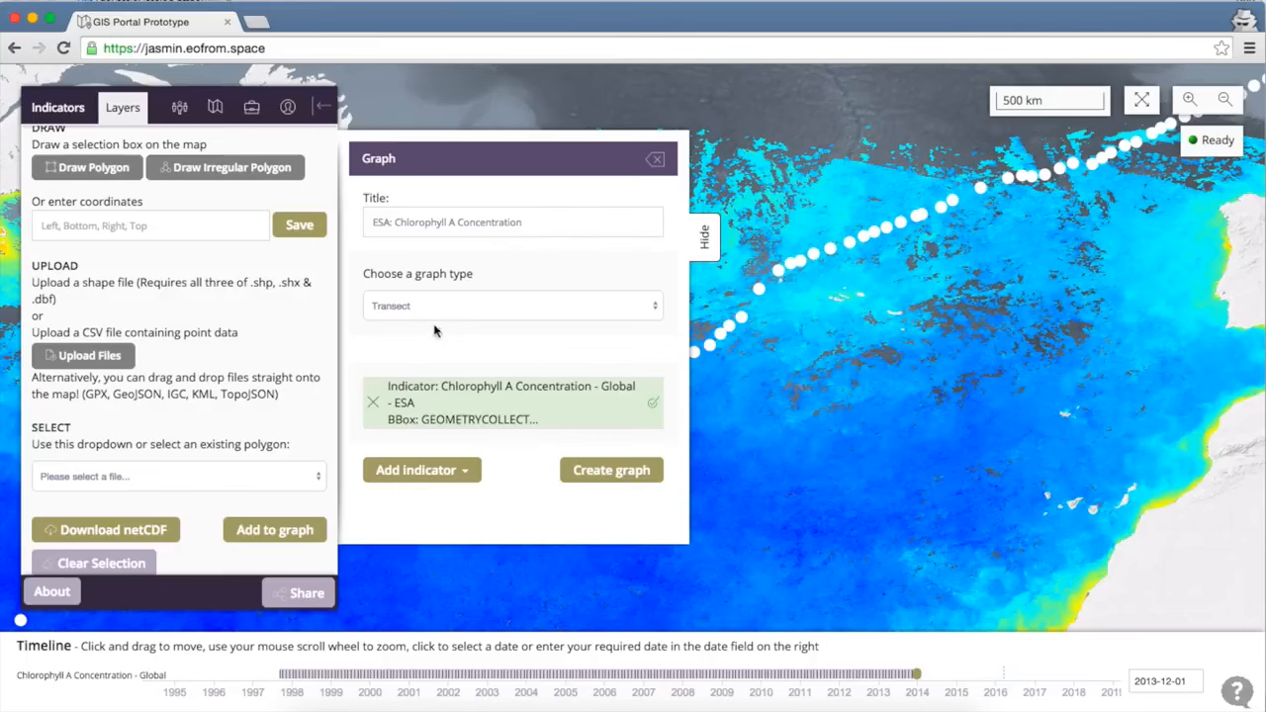
Create a Transect graph of chlorophyll along the ship track.
left_click(461, 309)
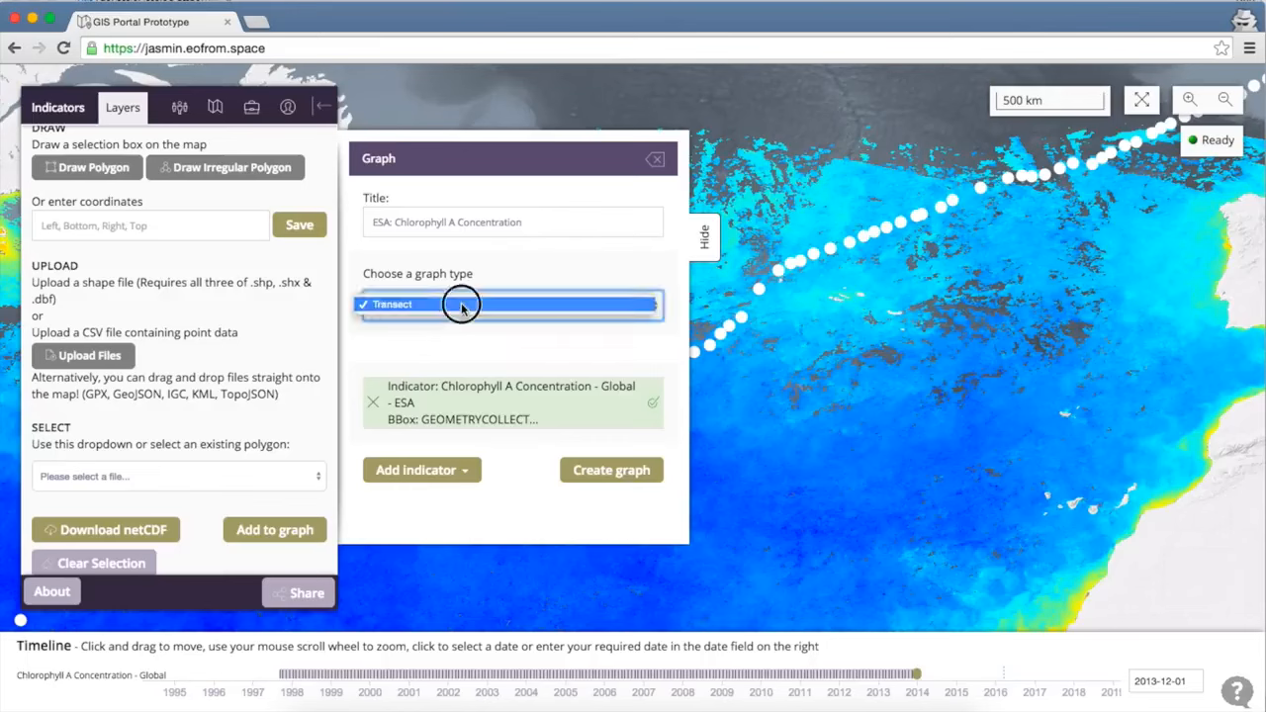
left_click(461, 301)
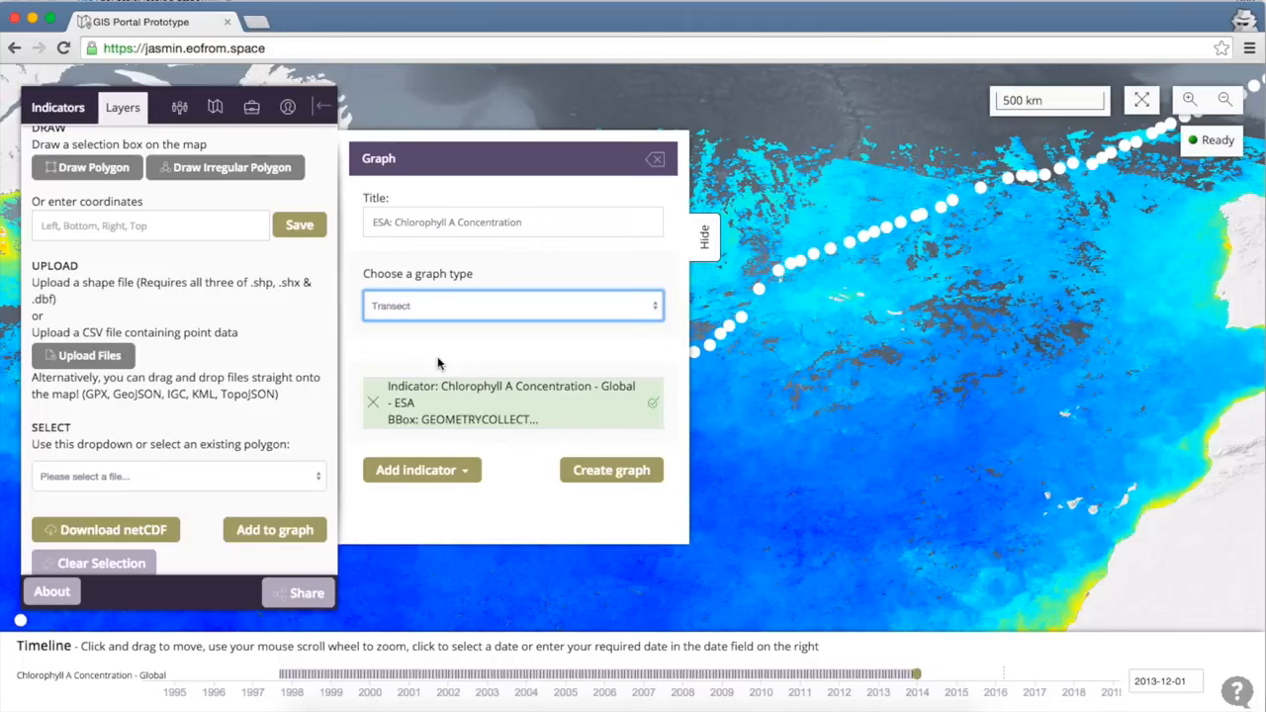
left_click(599, 471)
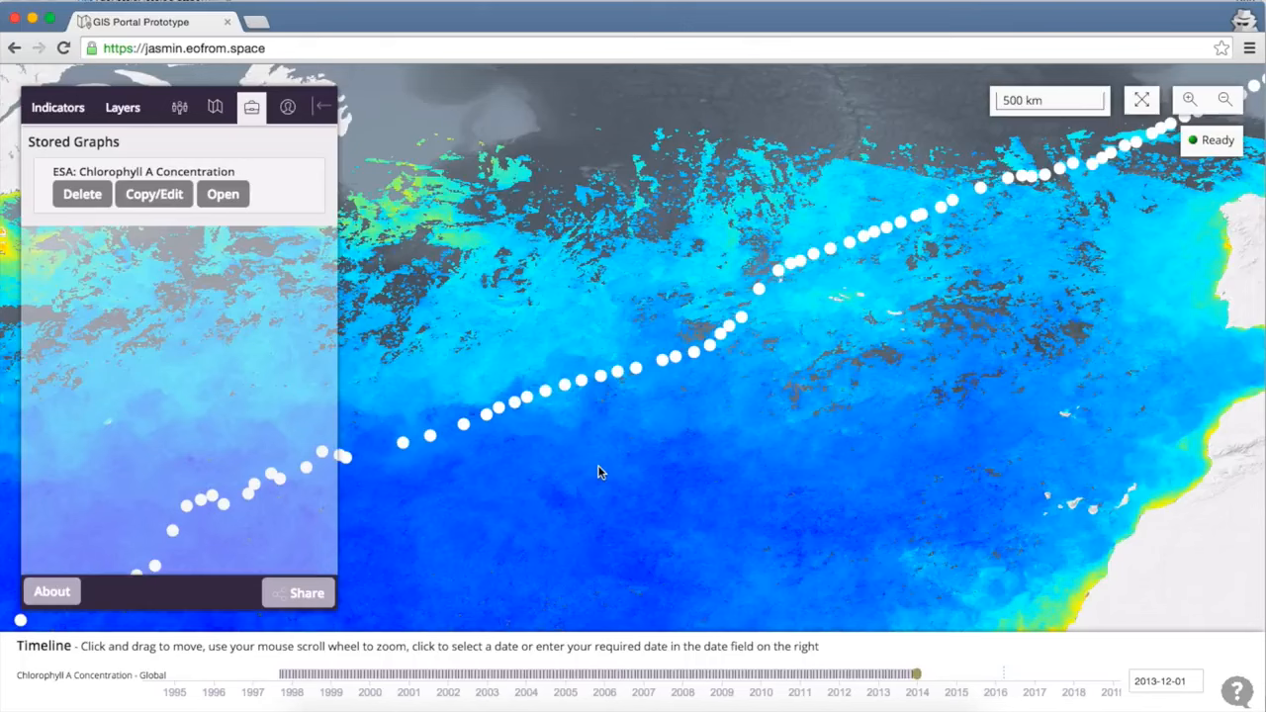
Open the stored ESA: Chlorophyll A Concentration transect plot and read values of about 0.04–0.27 mg m-3.
left_click(224, 195)
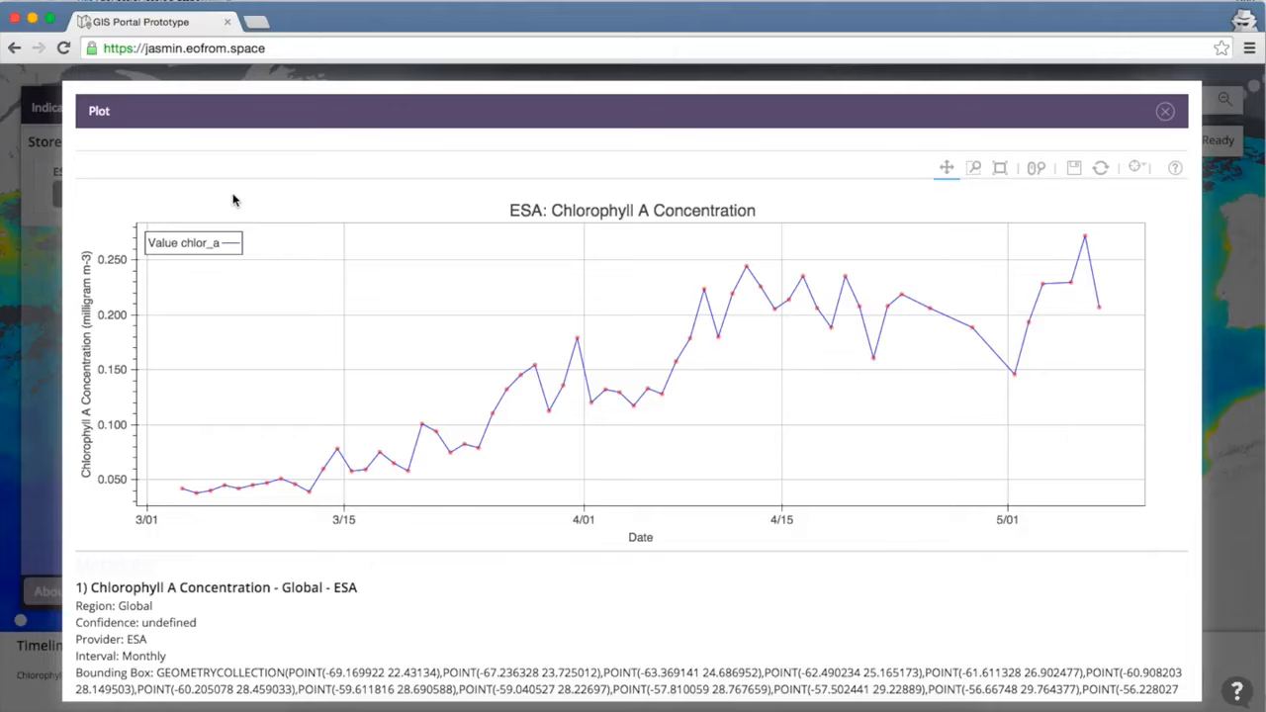
mouse_move(183, 494)
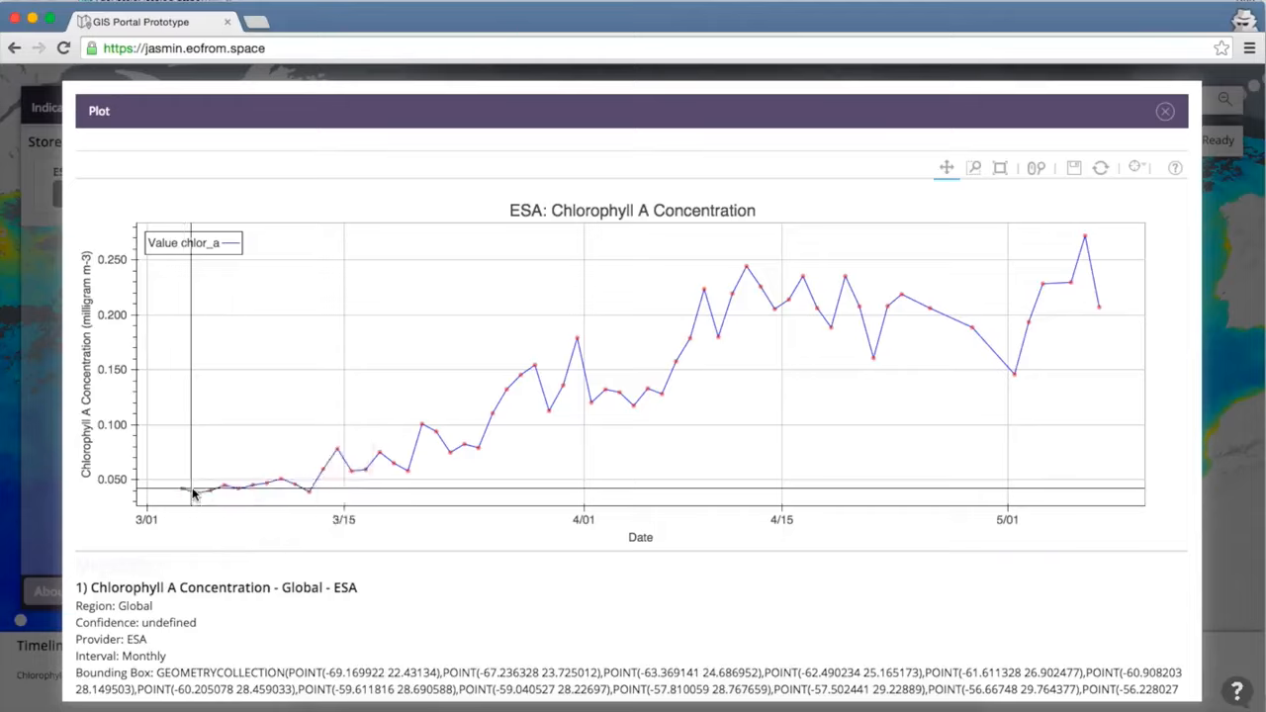
mouse_move(301, 490)
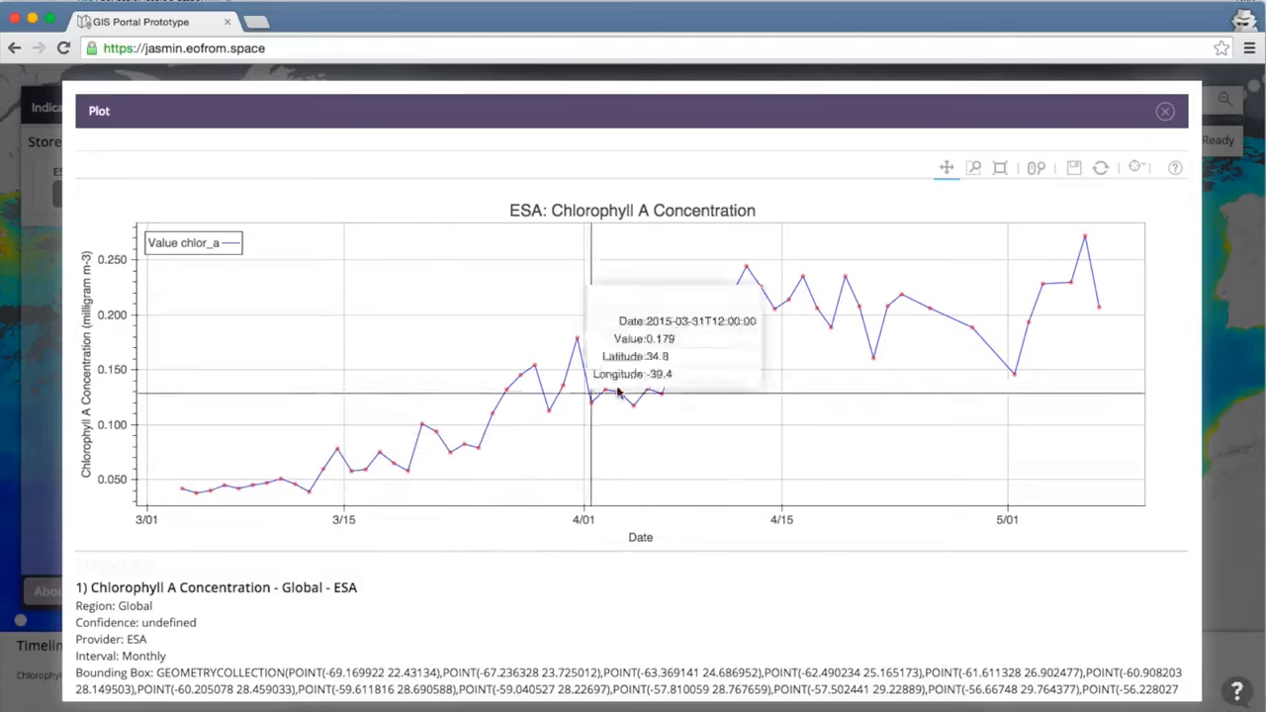
mouse_move(719, 341)
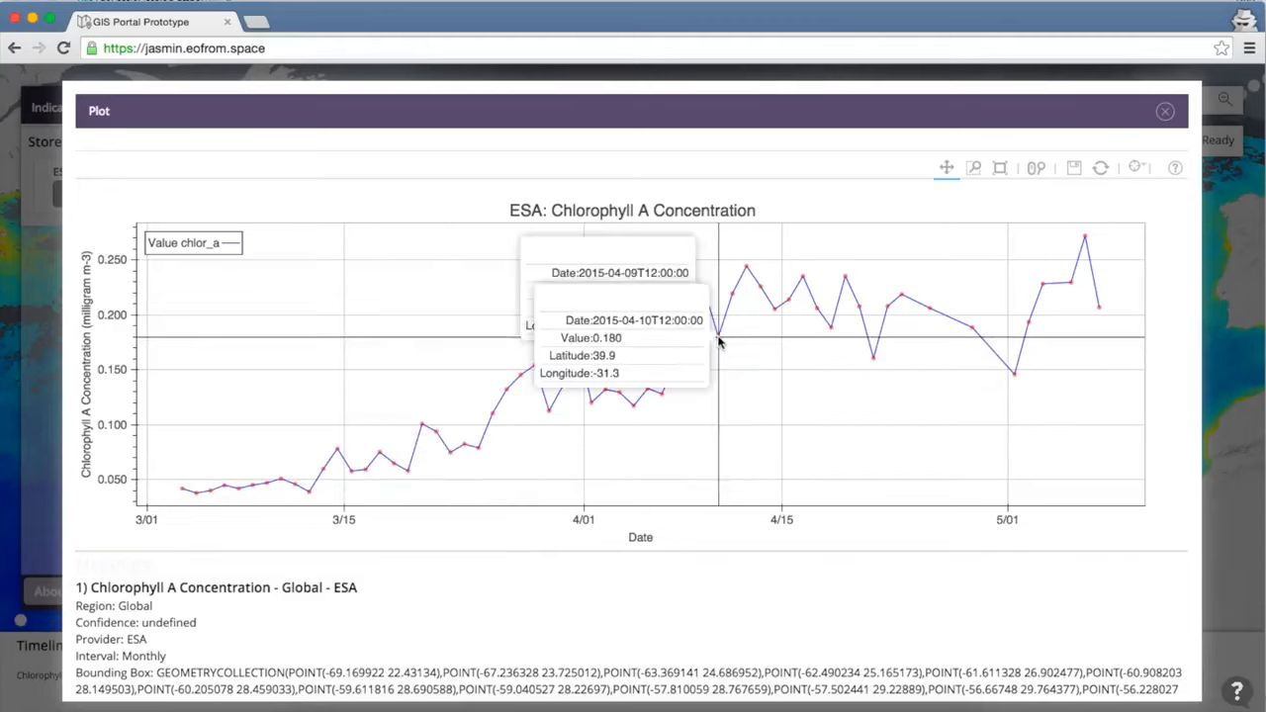